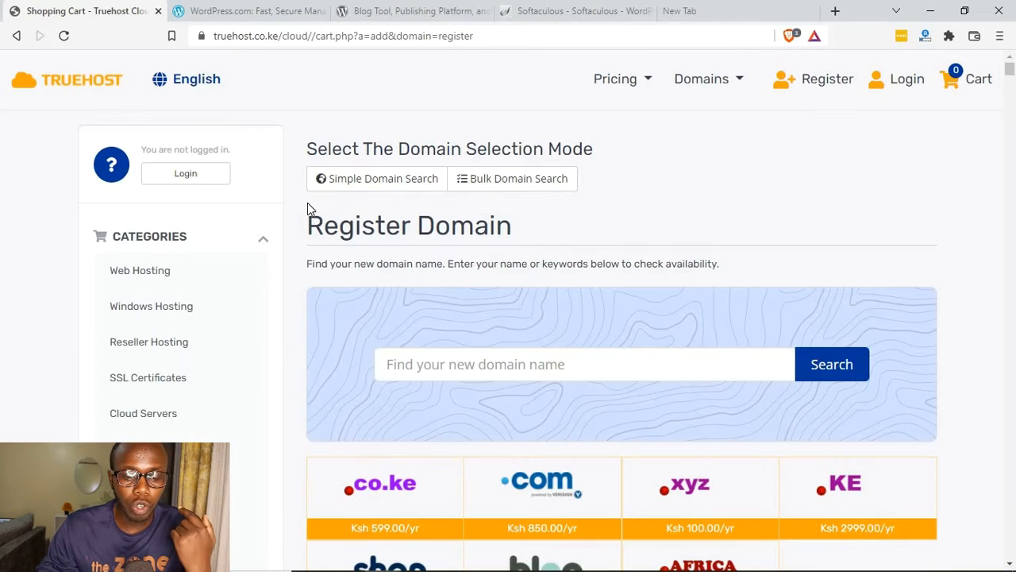
# Step: Enter bestblogger.co.ke as the new domain name in the domain registration search
pyautogui.scroll(-1, 377, 324)
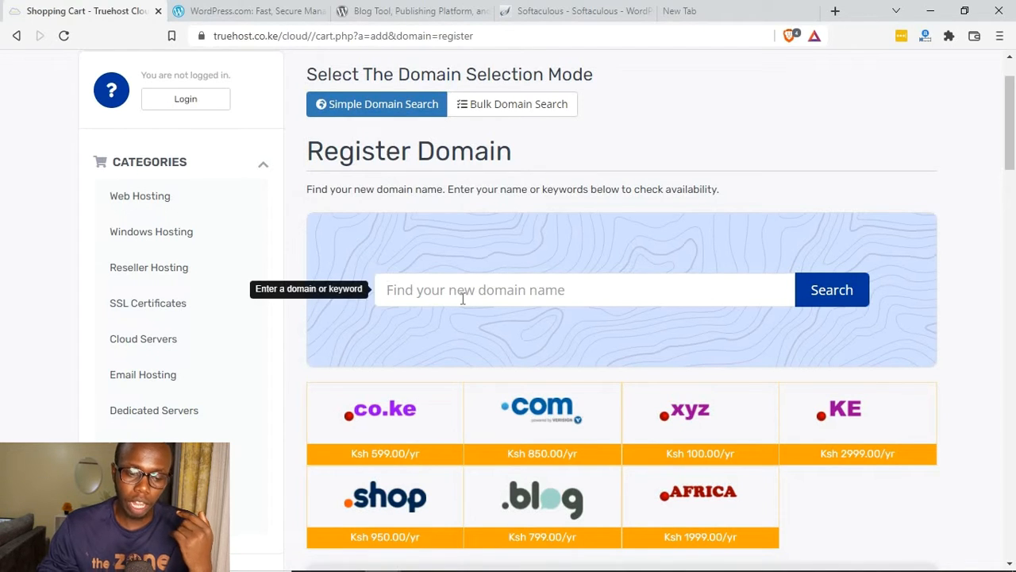
pyautogui.click(425, 282)
pyautogui.write('bestblogger.co.ke')
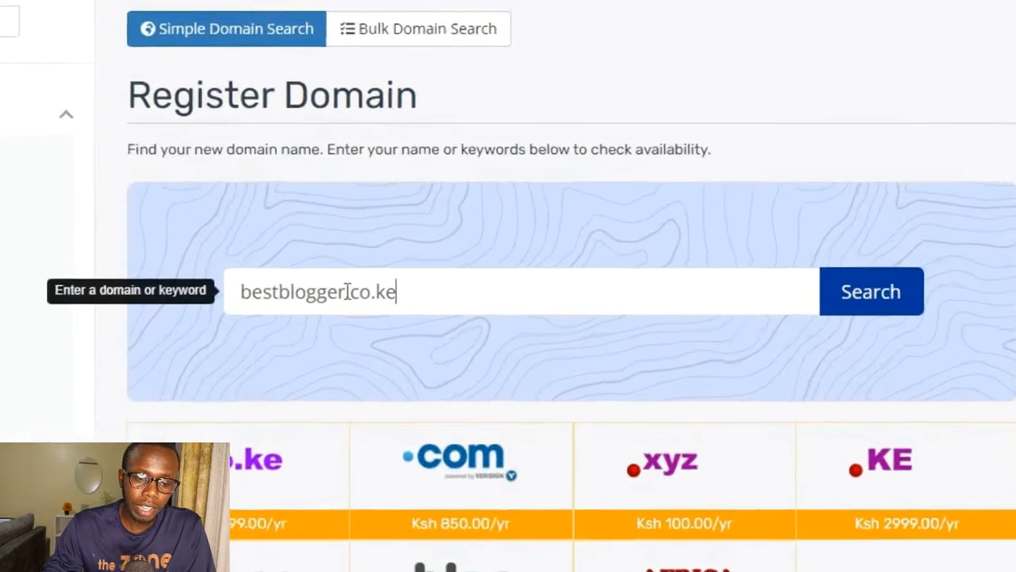
# Step: Examine the name part and the .co.ke extension of the entered domain by highlighting each one
pyautogui.click(460, 290)
pyautogui.hotkey('shift', 'Home')
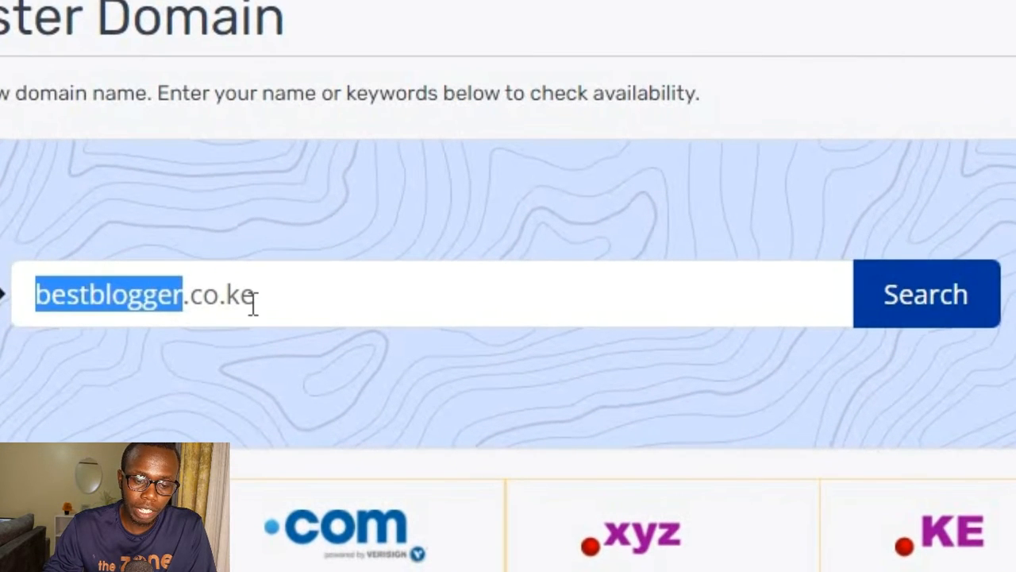
pyautogui.moveTo(253, 304); pyautogui.dragTo(184, 294)
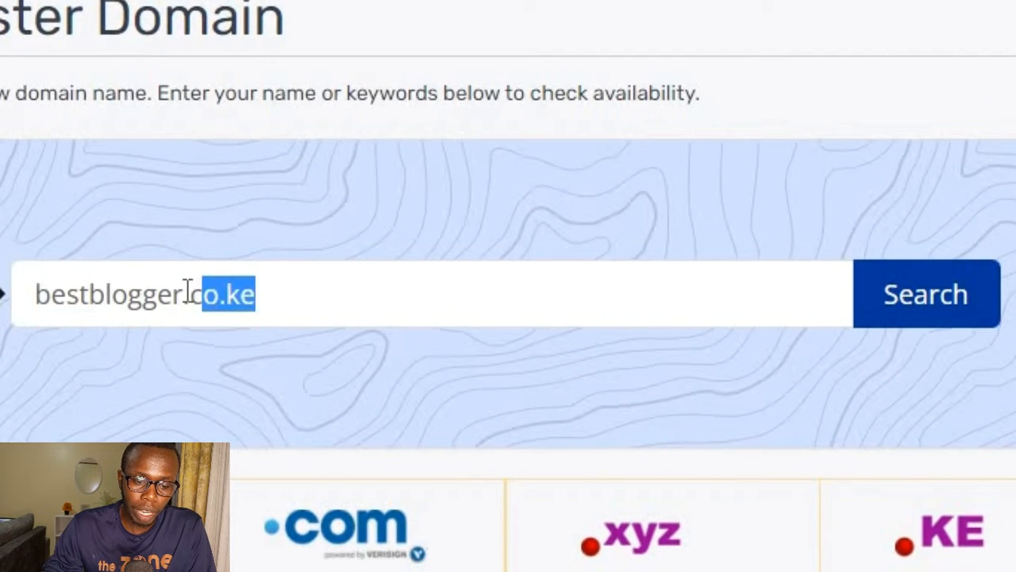
pyautogui.click(281, 293)
pyautogui.moveTo(281, 293); pyautogui.dragTo(188, 301)
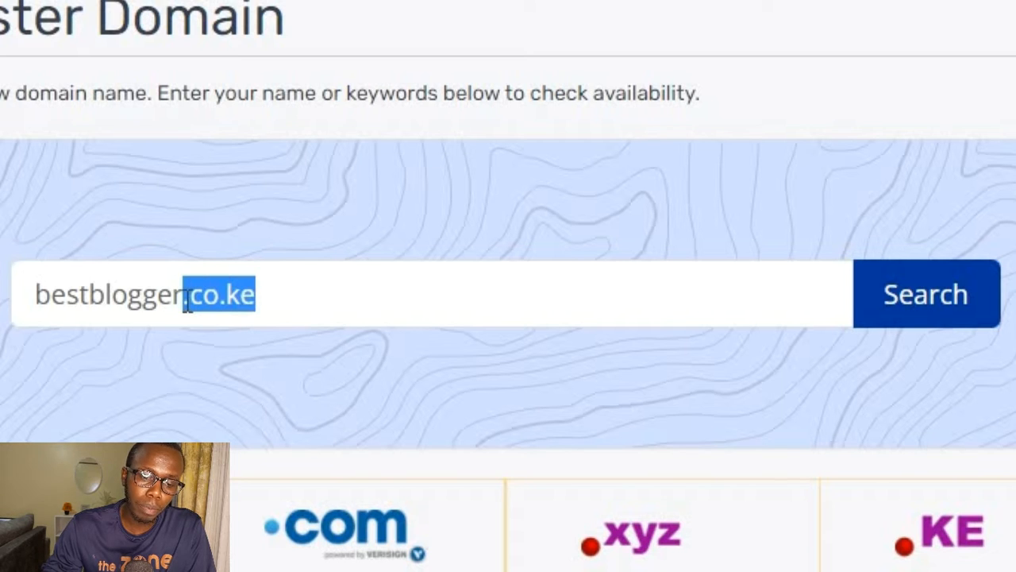
pyautogui.click(271, 296)
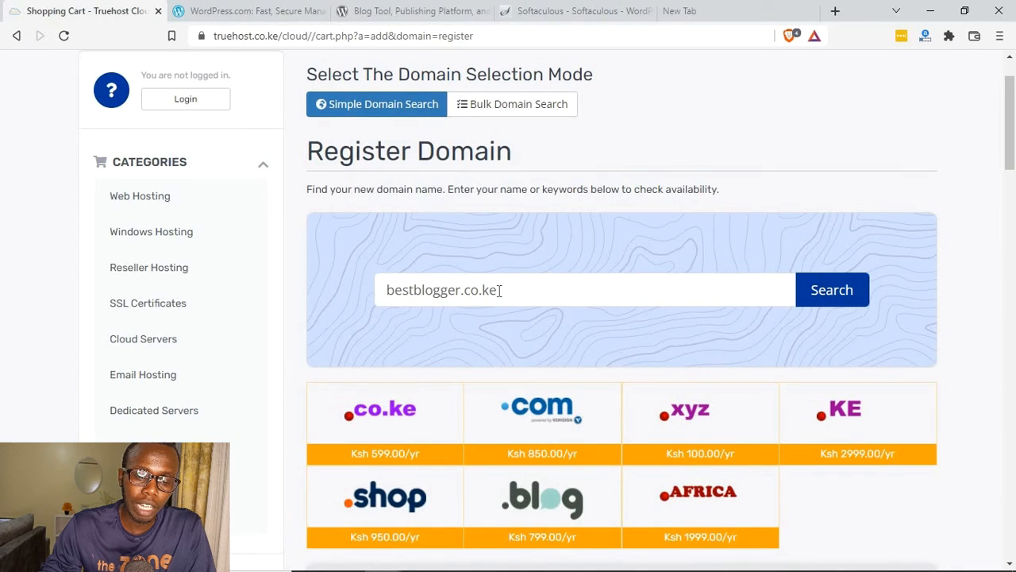
pyautogui.moveTo(500, 291); pyautogui.dragTo(486, 292)
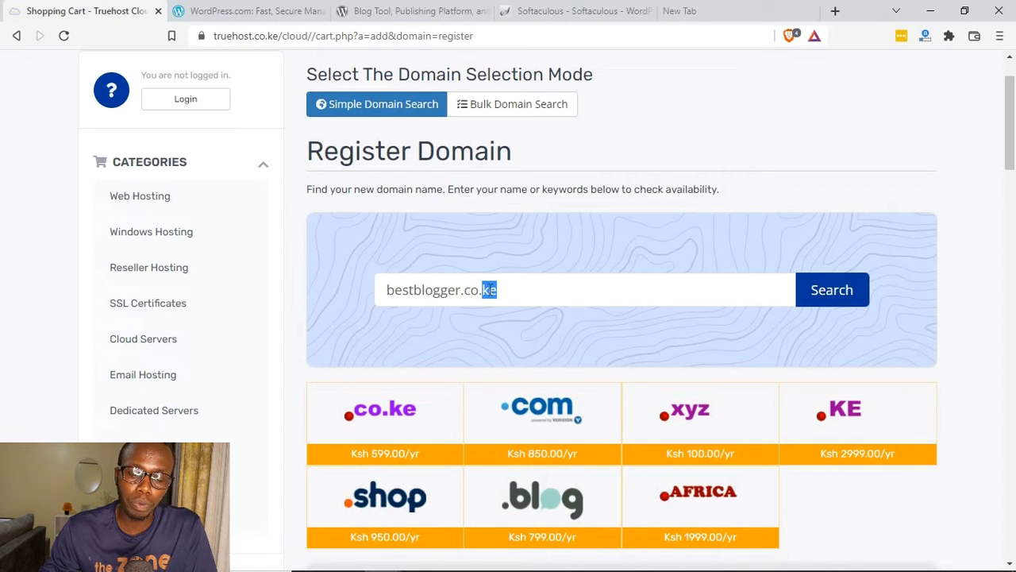
pyautogui.click(512, 287)
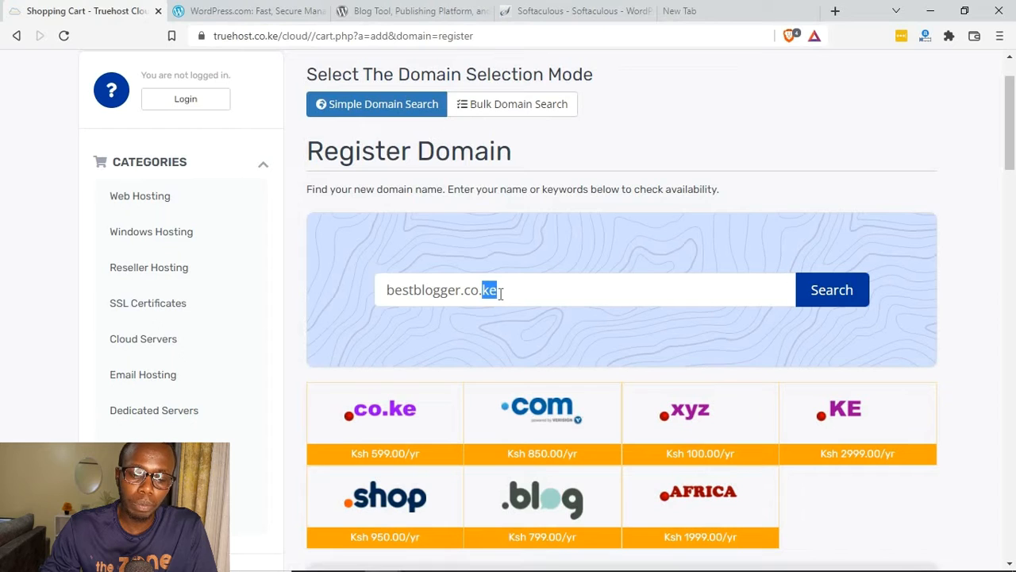
pyautogui.keyDown('shift'); pyautogui.click(477, 300); pyautogui.keyUp('shift')
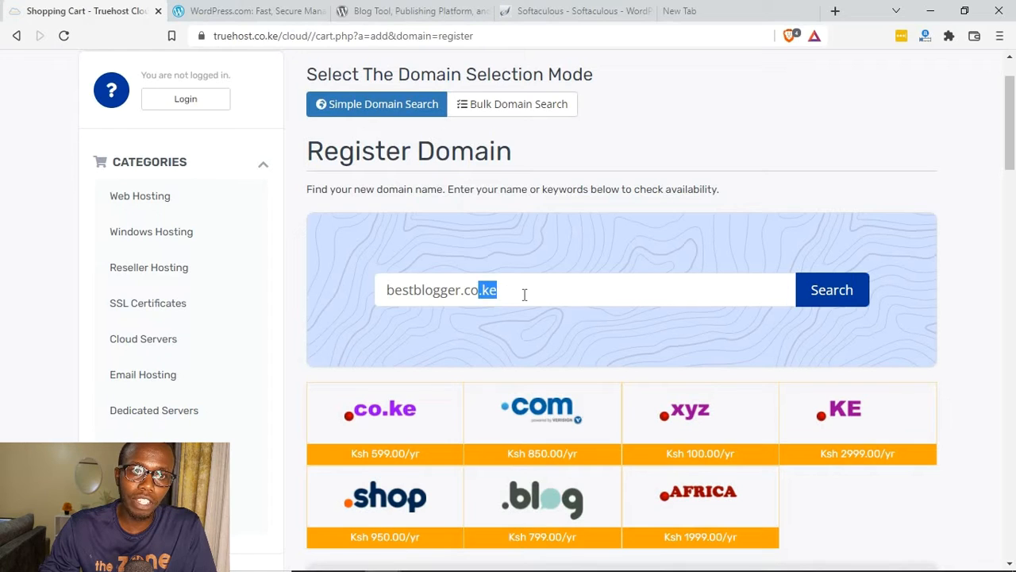
pyautogui.click(520, 294)
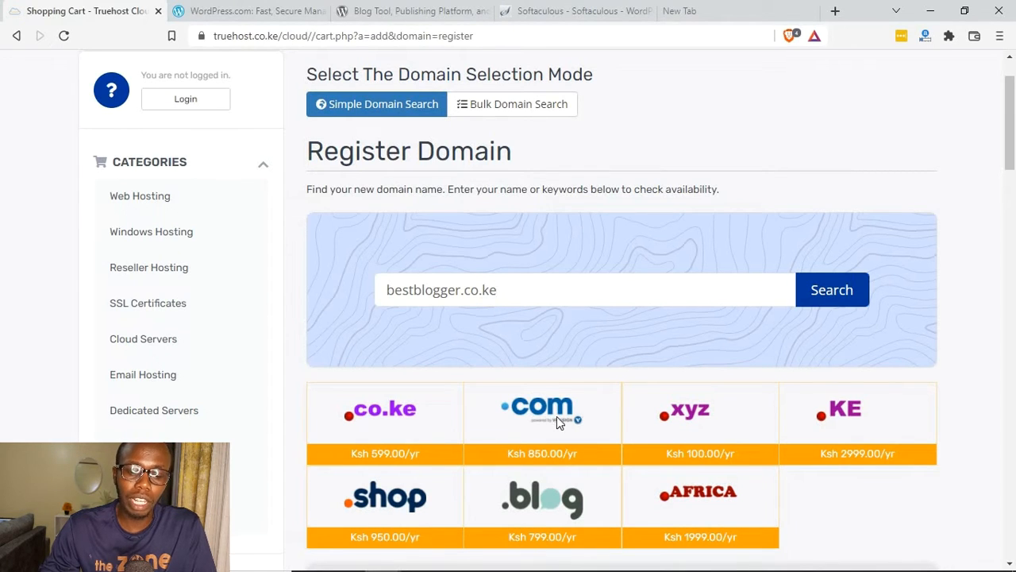
# Step: Check whether bestblogger.co.ke is available and examine the availability result and its price
pyautogui.scroll(-1, 675, 405)
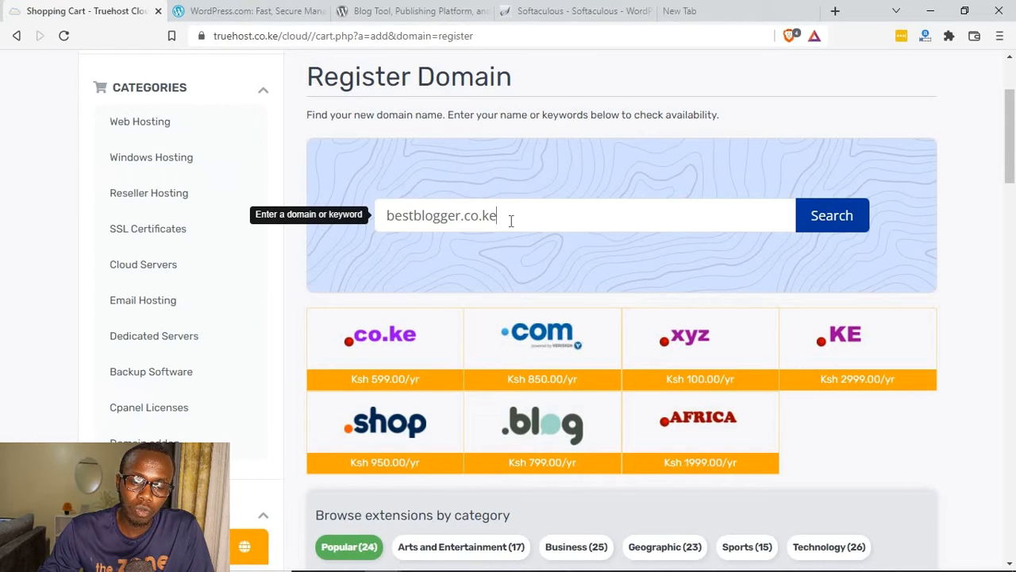
pyautogui.click(824, 221)
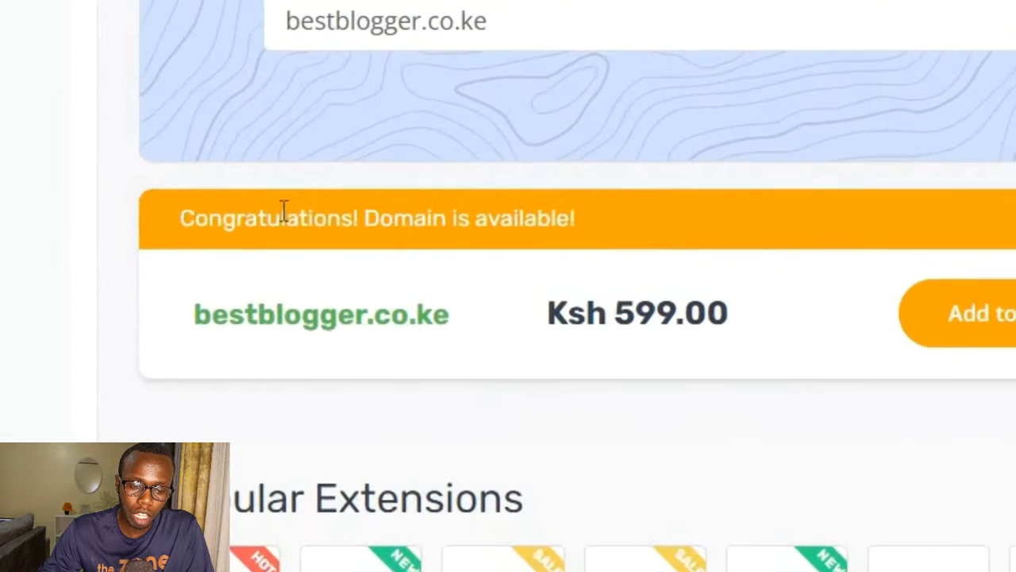
pyautogui.moveTo(180, 215); pyautogui.dragTo(571, 206)
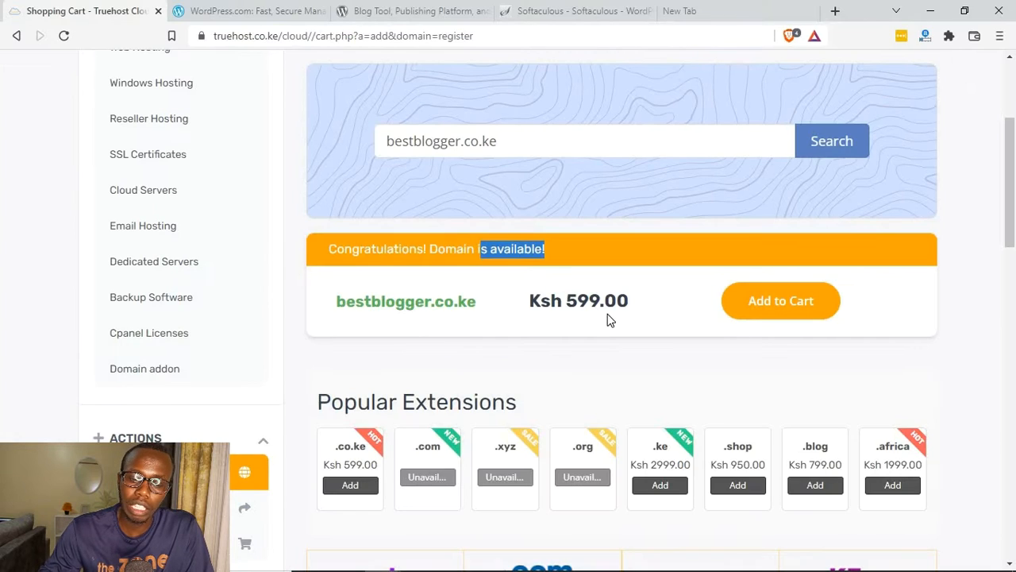
pyautogui.moveTo(529, 301); pyautogui.dragTo(596, 292)
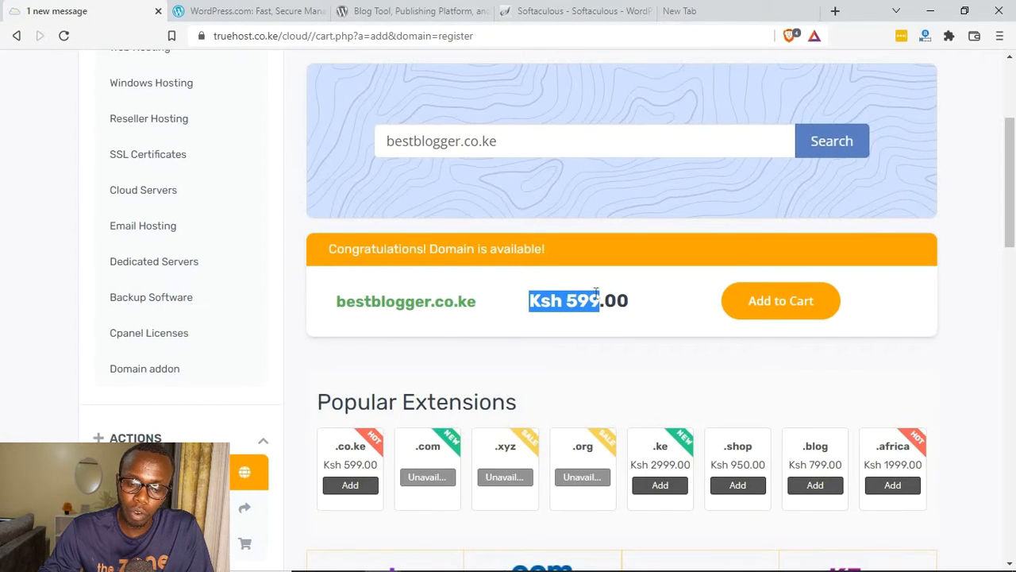
pyautogui.click(547, 335)
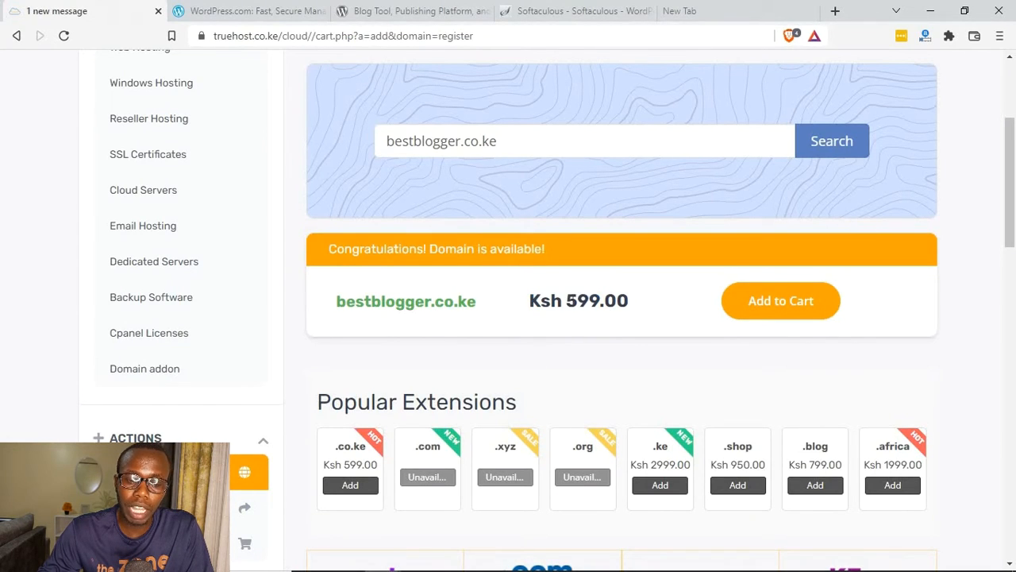
pyautogui.doubleClick(340, 300)
pyautogui.moveTo(564, 301); pyautogui.dragTo(576, 328)
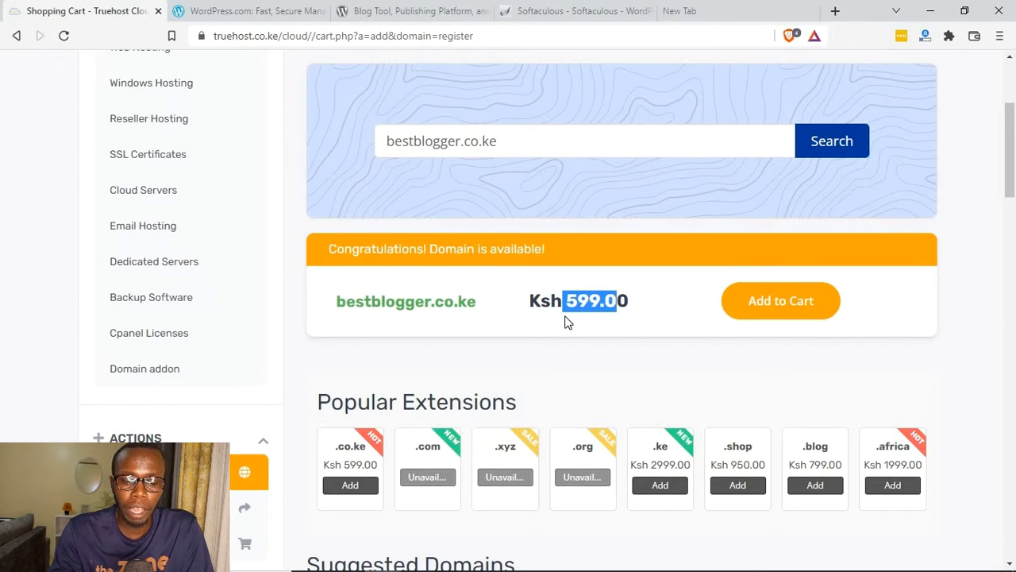
# Step: Replace the name part of the domain with freelancing and check the availability of freelancing.co.ke
pyautogui.scroll(1, 533, 191)
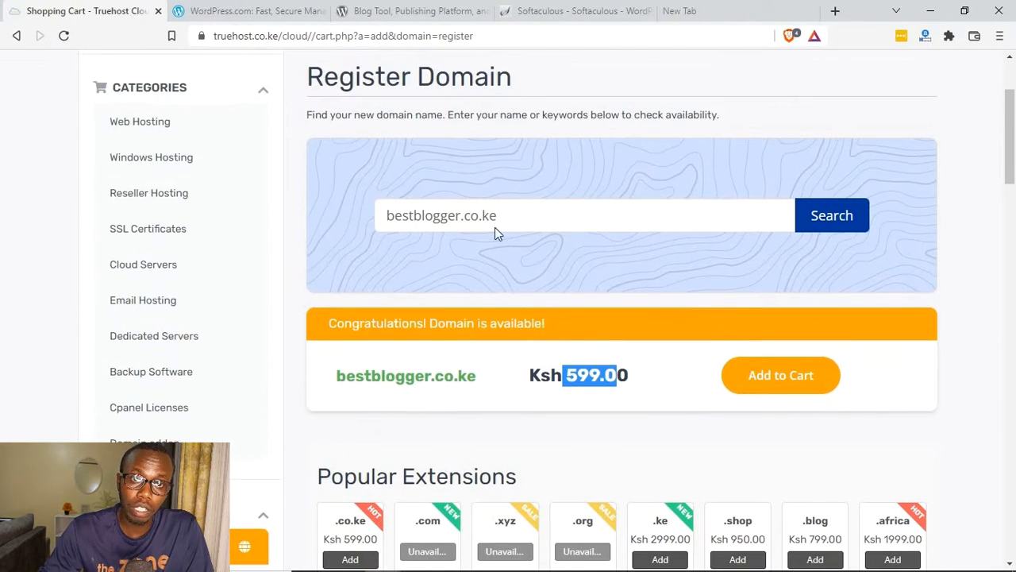
pyautogui.moveTo(460, 219); pyautogui.dragTo(364, 234)
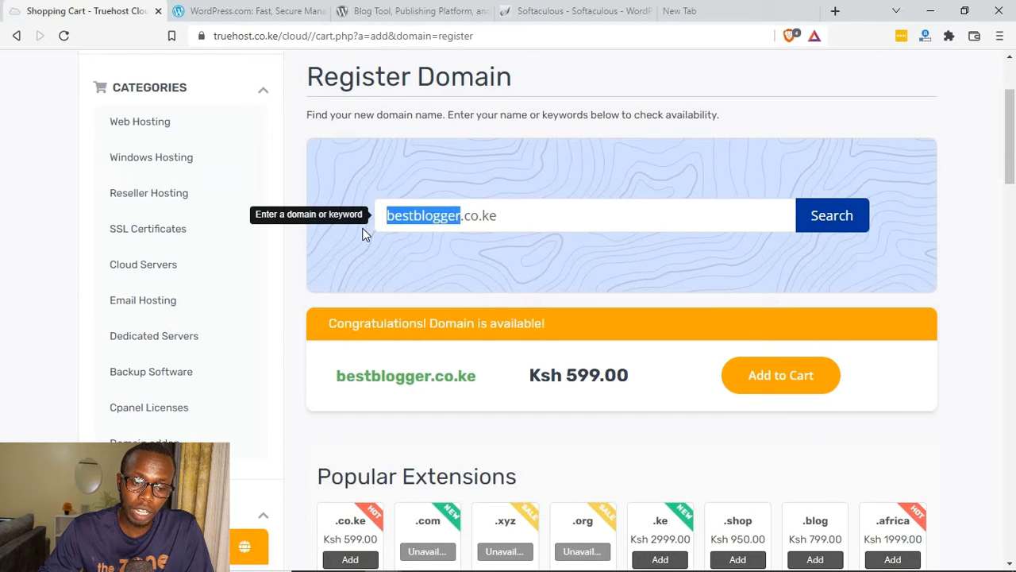
pyautogui.write('freelanc')
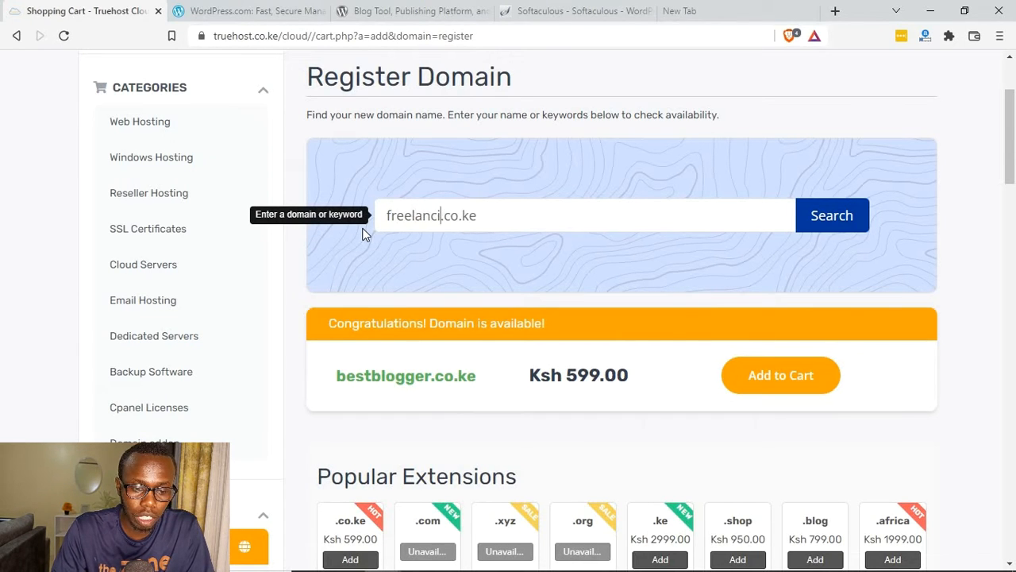
pyautogui.write('ing')
pyautogui.press('Return')
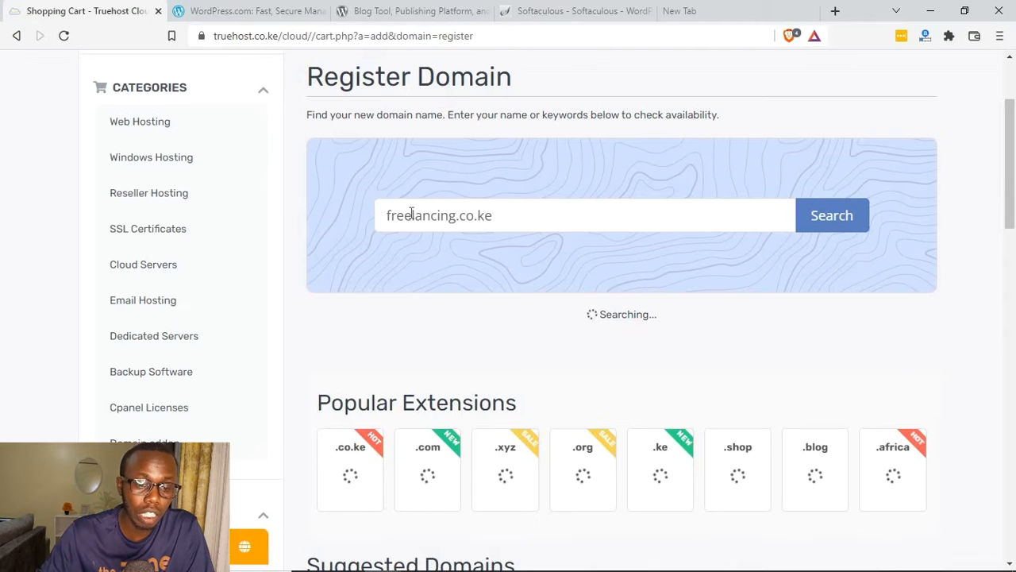
pyautogui.moveTo(570, 347); pyautogui.dragTo(373, 355)
pyautogui.click(331, 352)
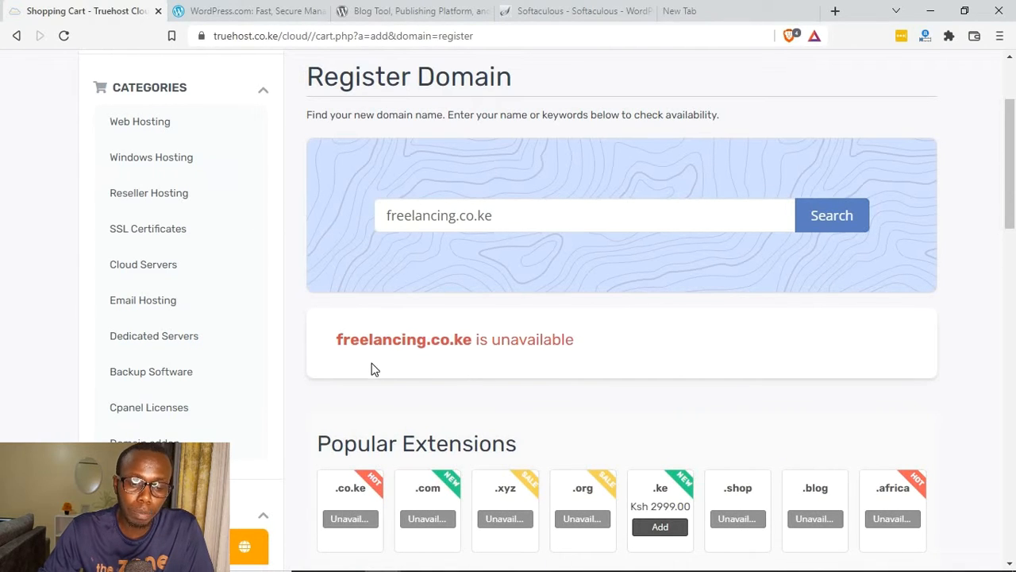
# Step: Change the domain back to bestblogger.co.ke, search for it again and add it to the cart
pyautogui.moveTo(456, 216); pyautogui.dragTo(378, 192)
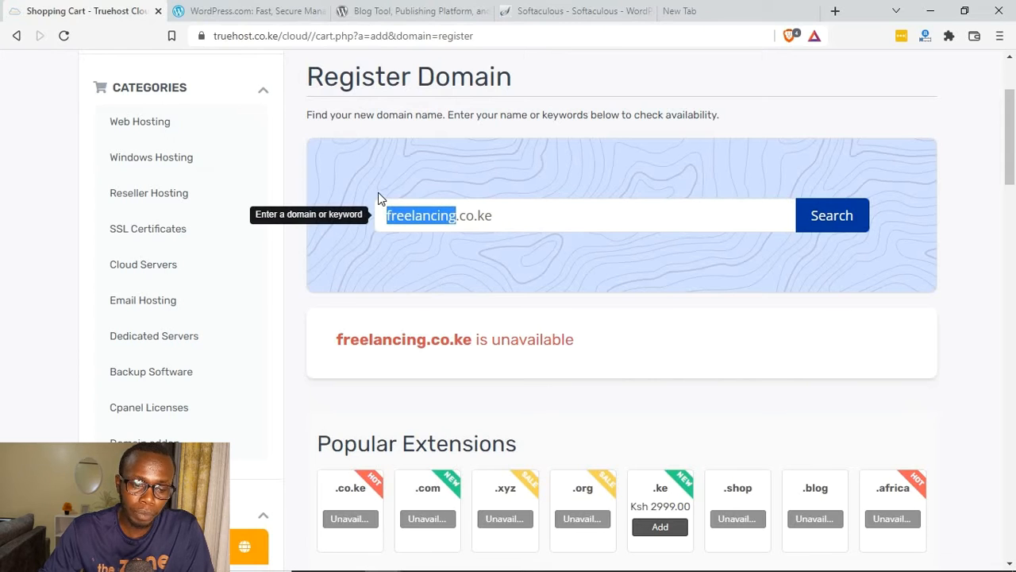
pyautogui.write('best')
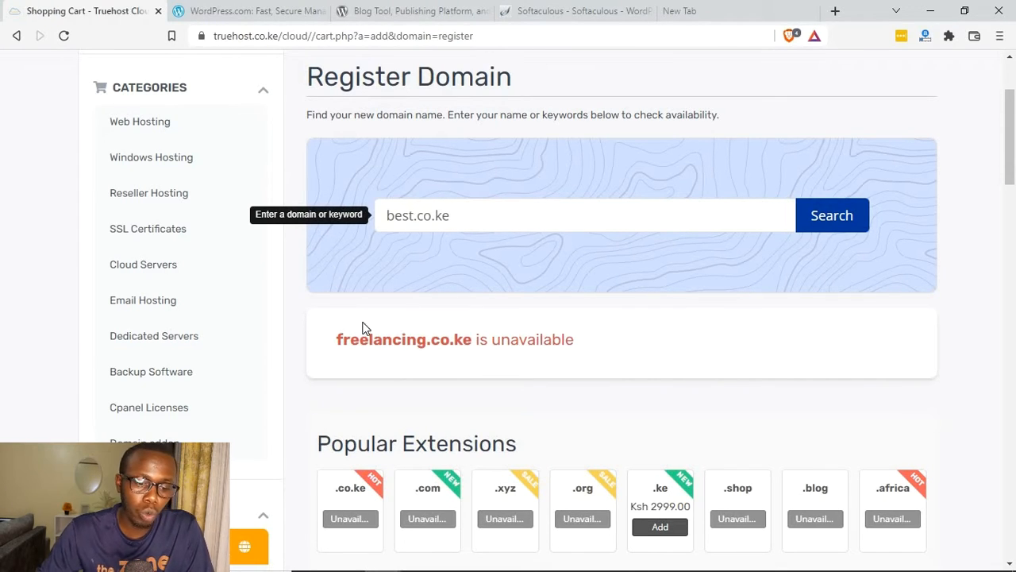
pyautogui.moveTo(330, 343); pyautogui.dragTo(579, 341)
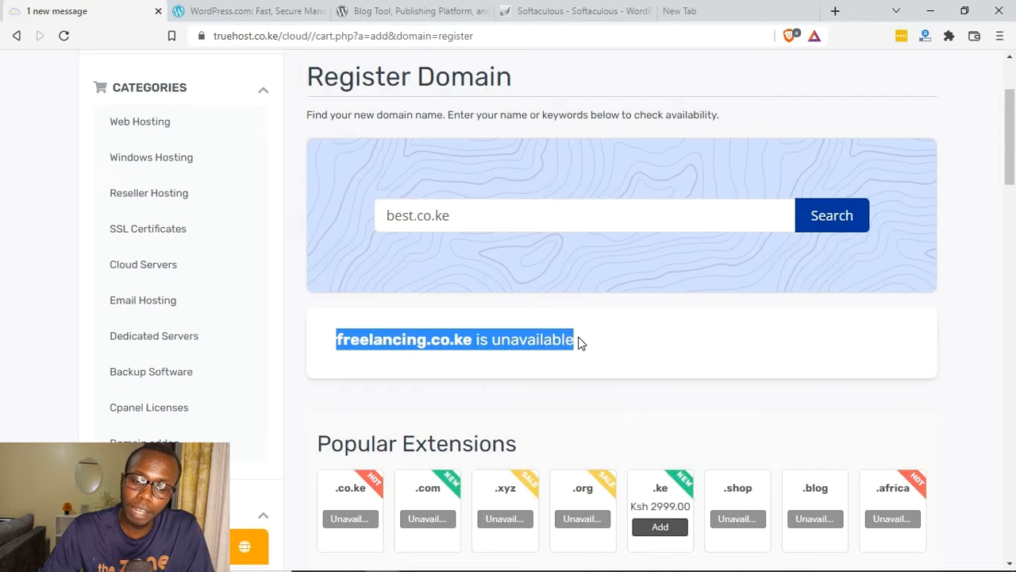
pyautogui.click(468, 336)
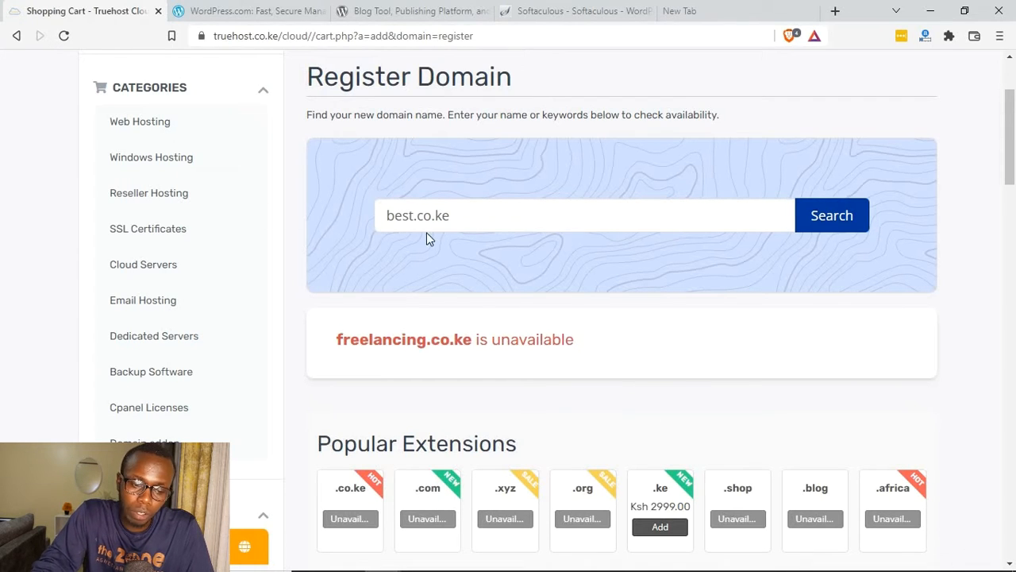
pyautogui.press('BackSpace')
pyautogui.write('blogger')
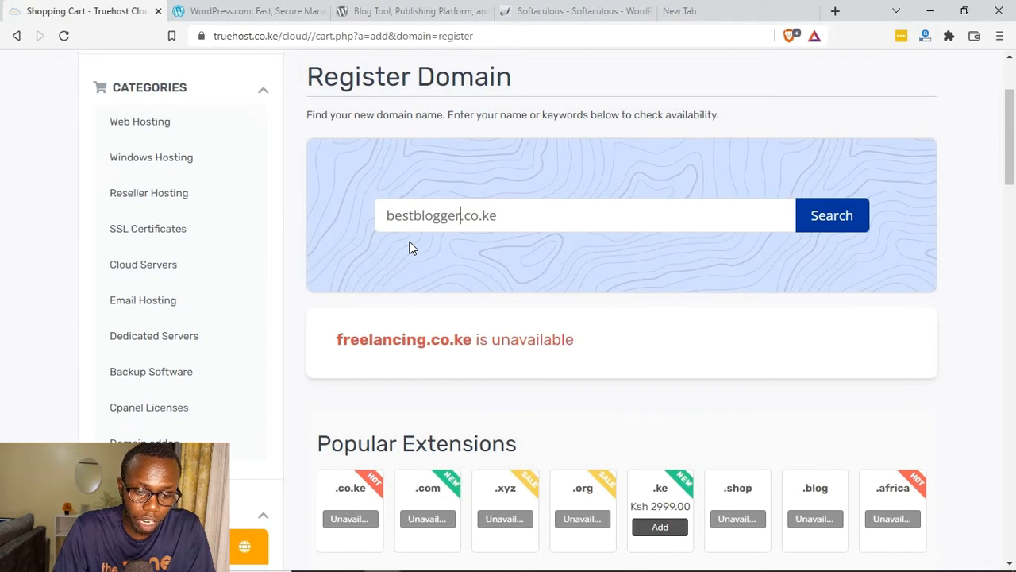
pyautogui.press('Return')
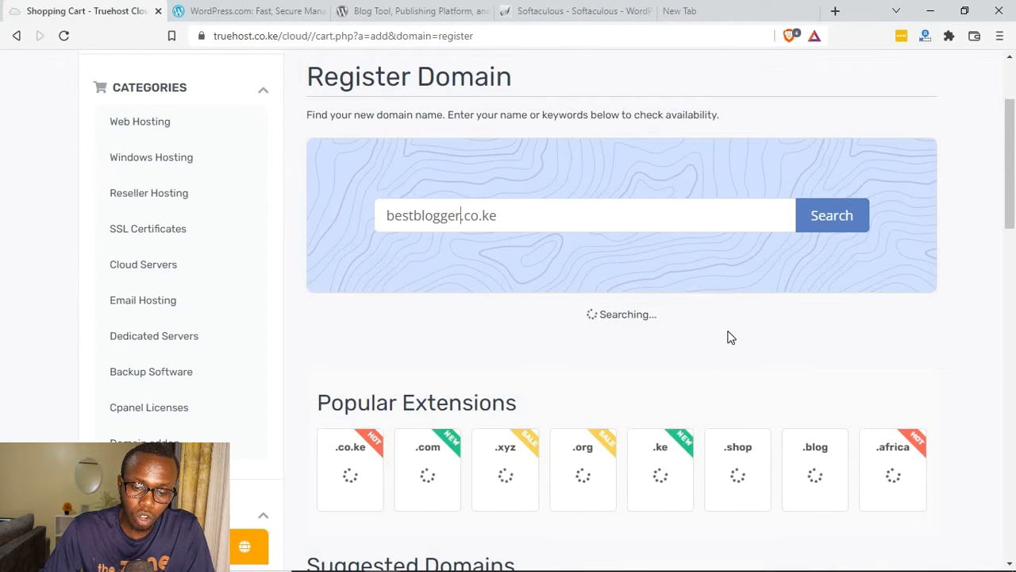
pyautogui.click(782, 379)
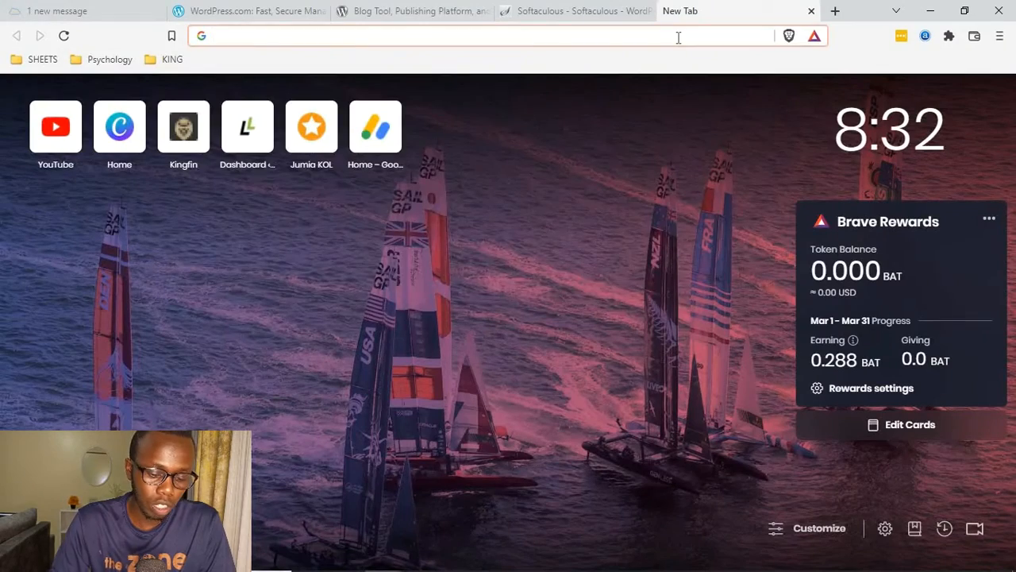
# Step: Open wix.com in the empty browser tab and look through its home page
pyautogui.write('wi')
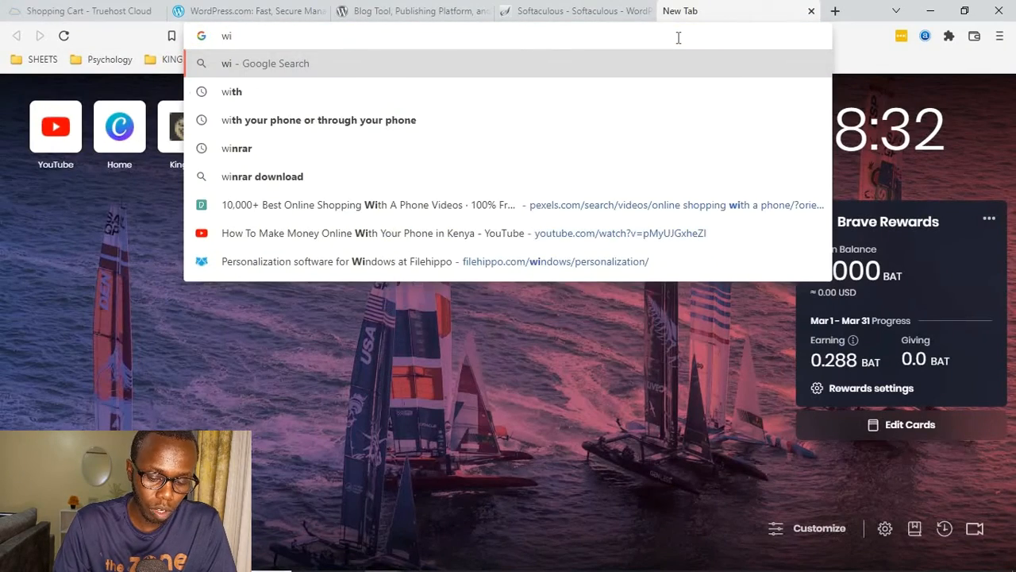
pyautogui.write('x.com')
pyautogui.press('Return')
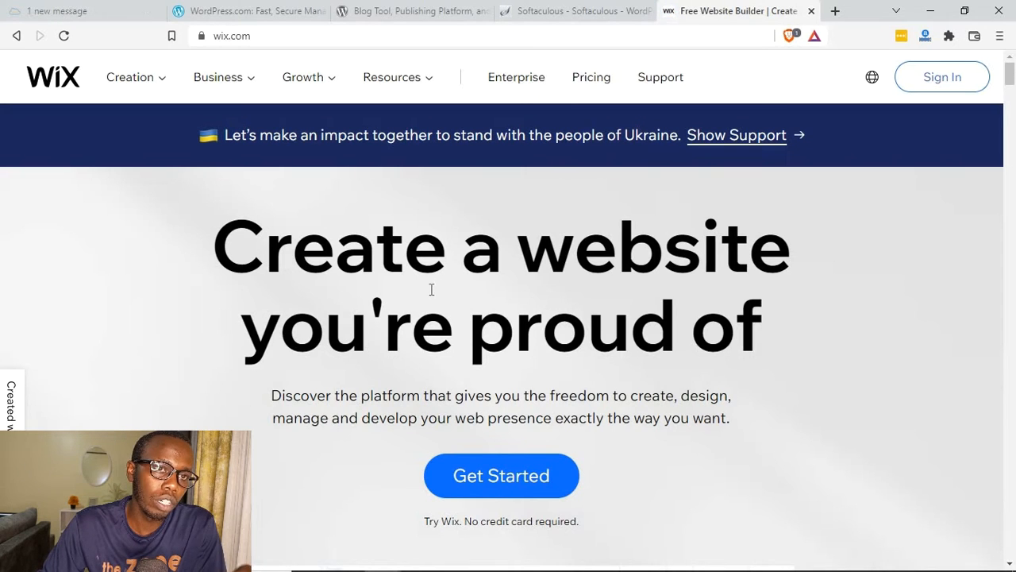
pyautogui.scroll(-1, 362, 302)
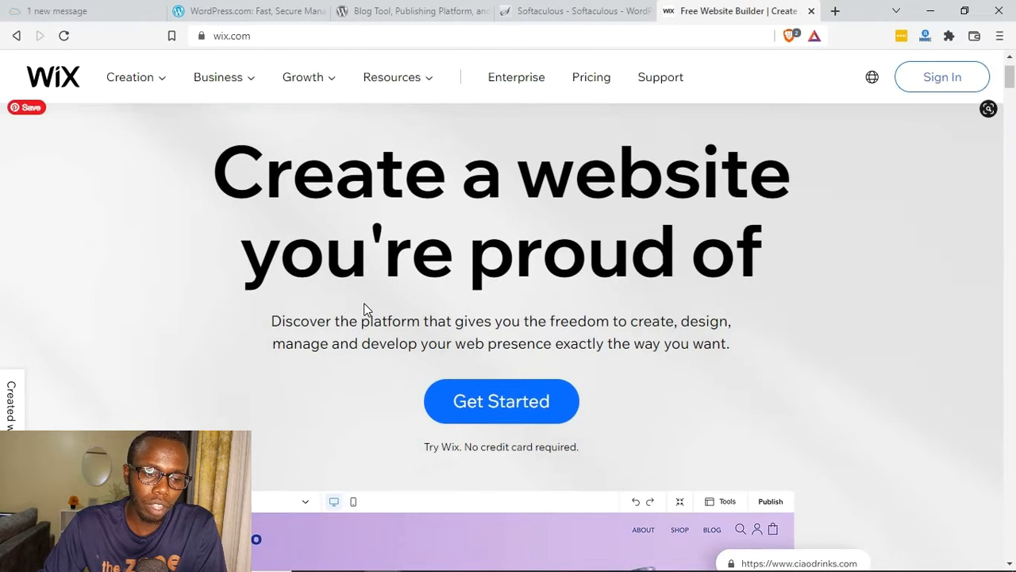
pyautogui.scroll(1, 365, 309)
pyautogui.scroll(-2, 370, 306)
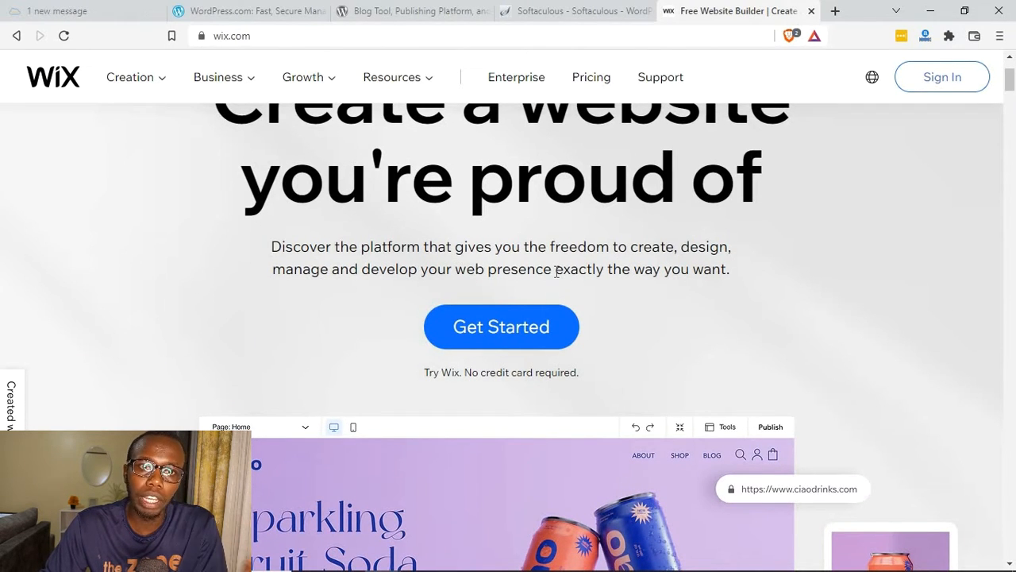
pyautogui.scroll(-1, 559, 270)
pyautogui.scroll(-3, 555, 266)
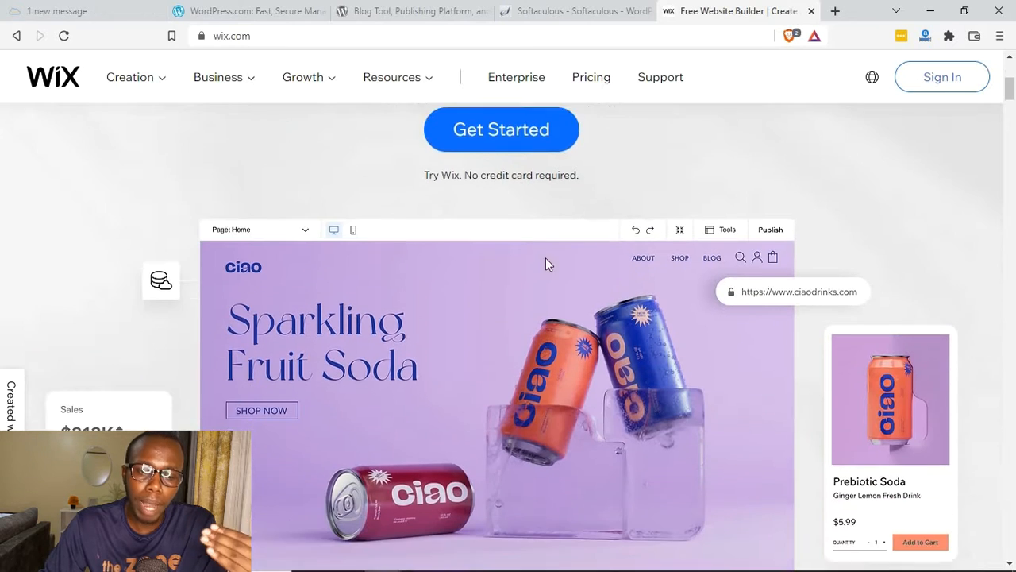
# Step: Open the Wix pricing page and examine the features and prices of the website plans
pyautogui.click(591, 87)
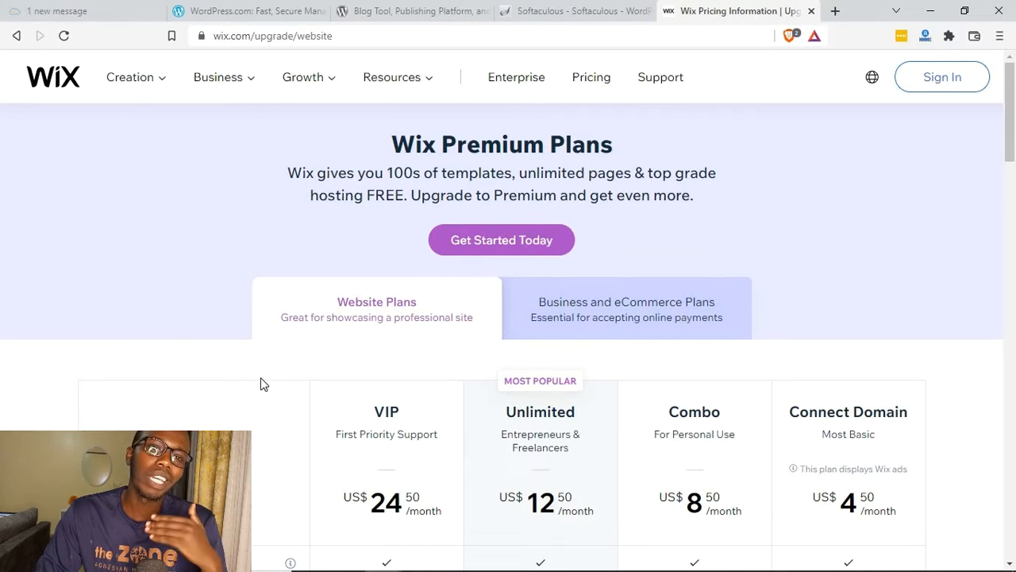
pyautogui.scroll(-3, 286, 369)
pyautogui.scroll(-1, 291, 363)
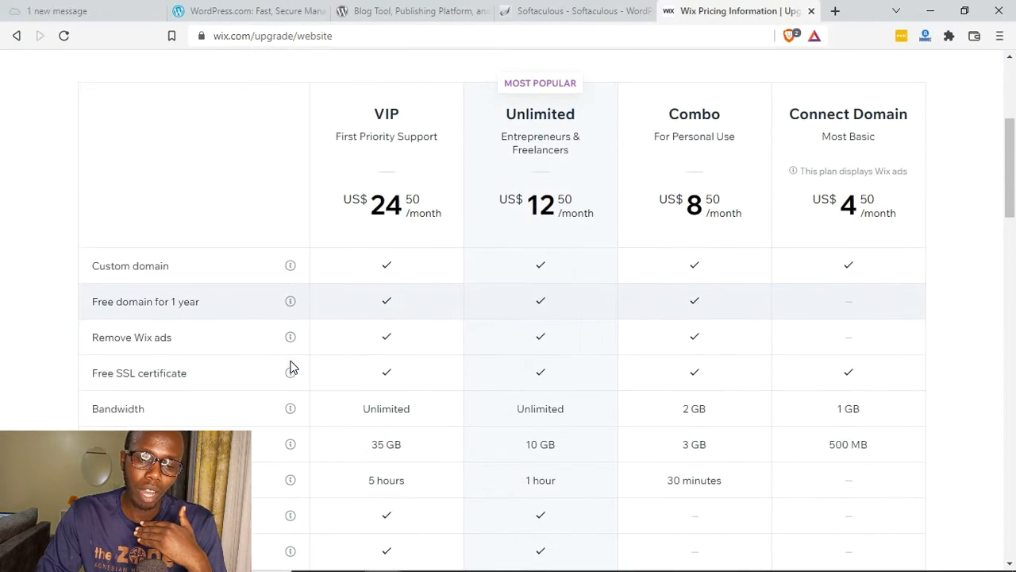
# Step: Review the Wix website plans again, comparing the prices and included features of each tier
pyautogui.scroll(2, 291, 365)
pyautogui.scroll(-7, 291, 367)
pyautogui.scroll(5, 291, 367)
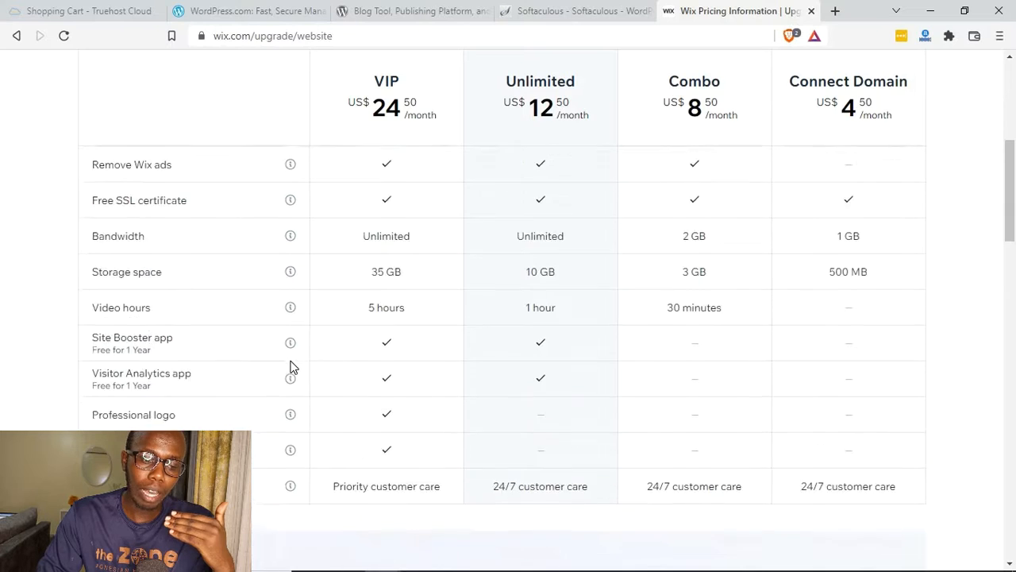
pyautogui.scroll(2, 291, 367)
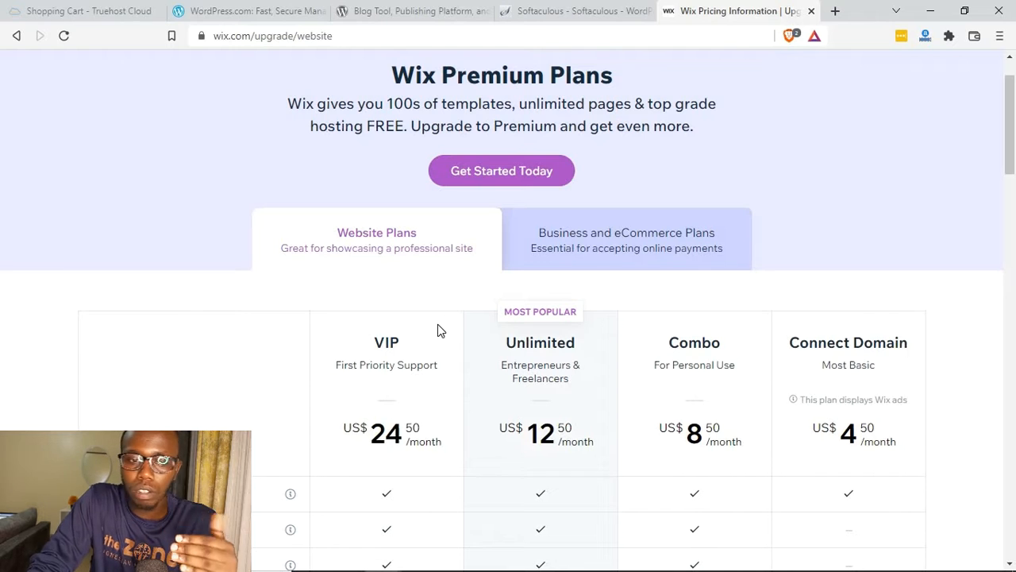
pyautogui.scroll(-1, 336, 323)
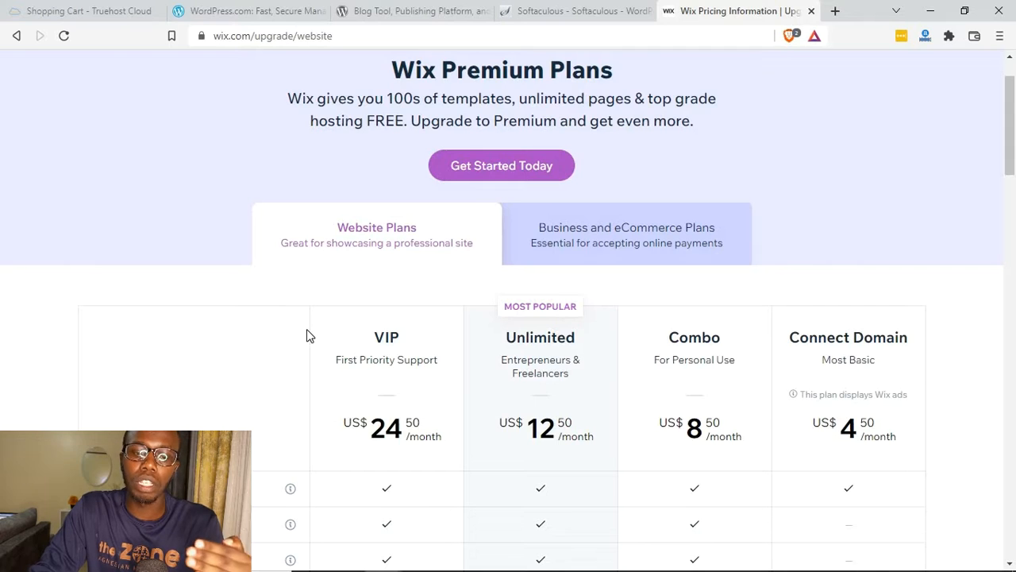
pyautogui.scroll(-2, 308, 335)
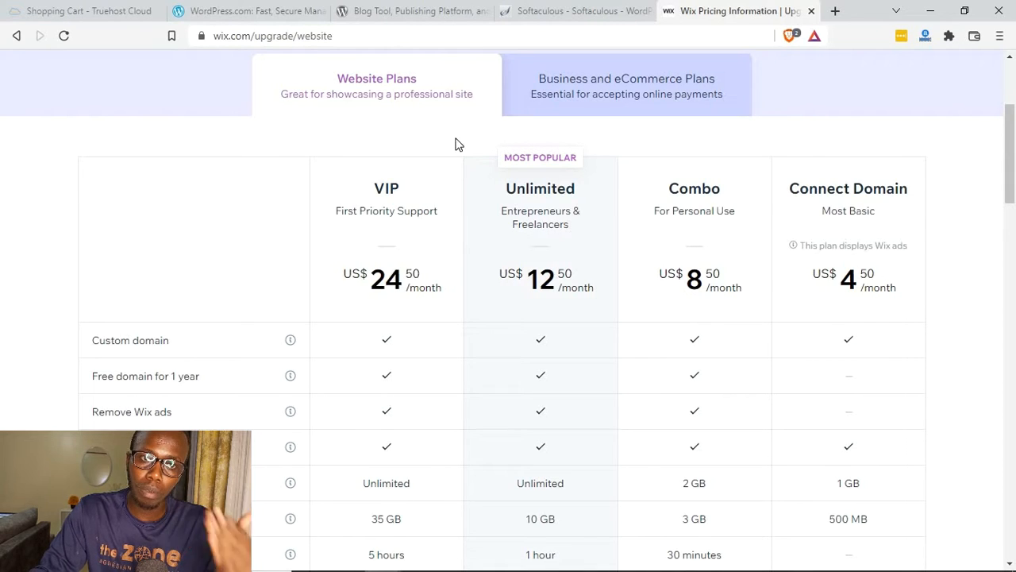
# Step: Return to the Truehost cart and open the web hosting plans to add hosting for bestblogger.co.ke
pyautogui.click(15, 4)
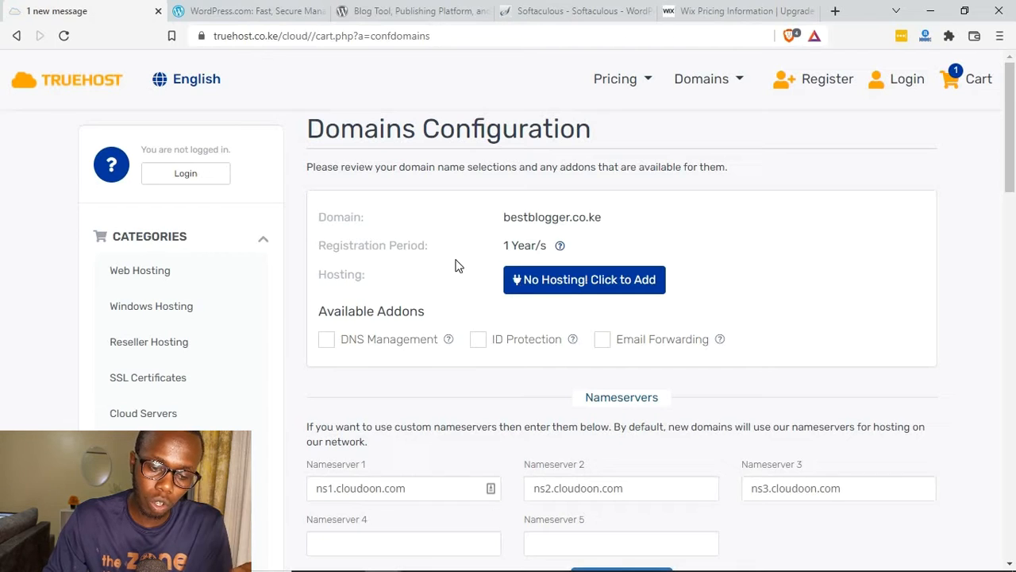
pyautogui.click(572, 282)
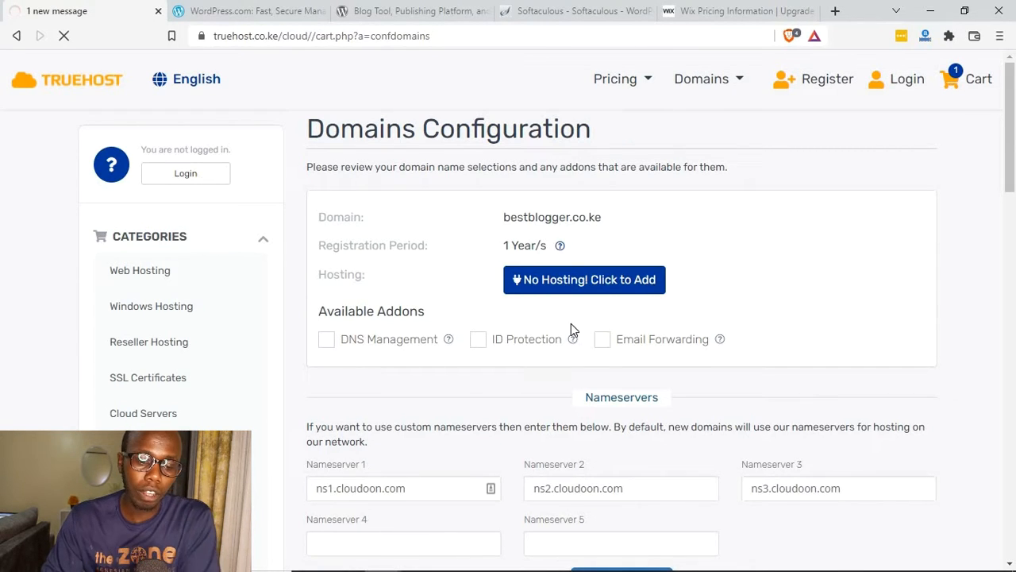
pyautogui.scroll(-1, 340, 226)
pyautogui.scroll(-1, 340, 226)
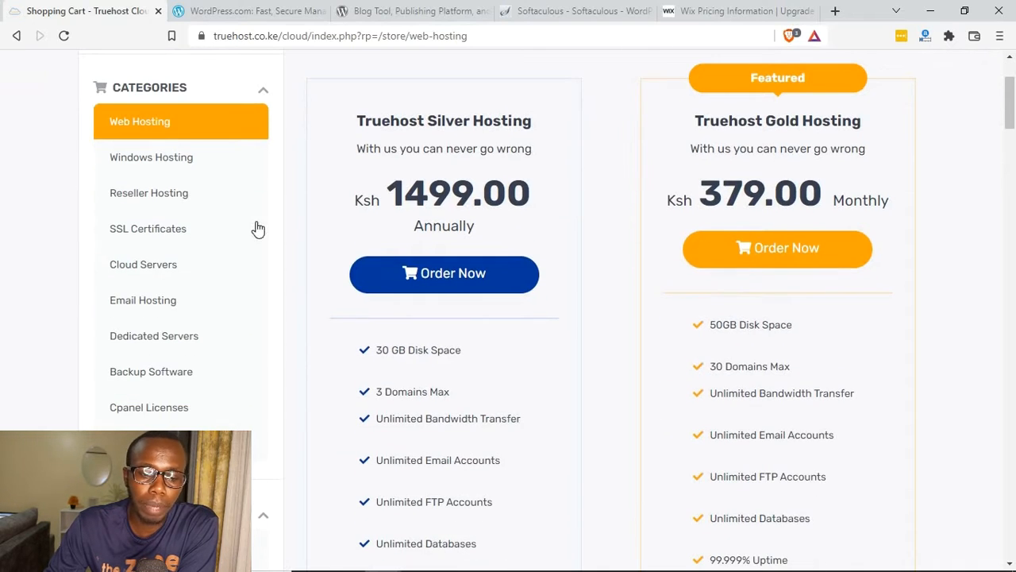
pyautogui.scroll(-1, 304, 234)
pyautogui.scroll(1, 313, 226)
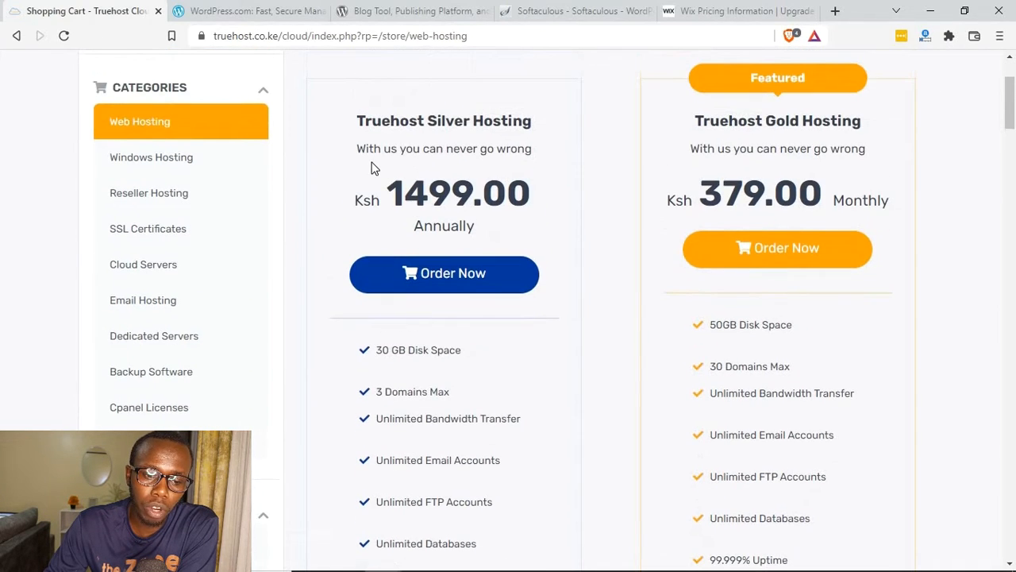
# Step: Compare the prices and billing periods of the Truehost Silver and Truehost Gold hosting plans
pyautogui.moveTo(371, 121); pyautogui.dragTo(501, 123)
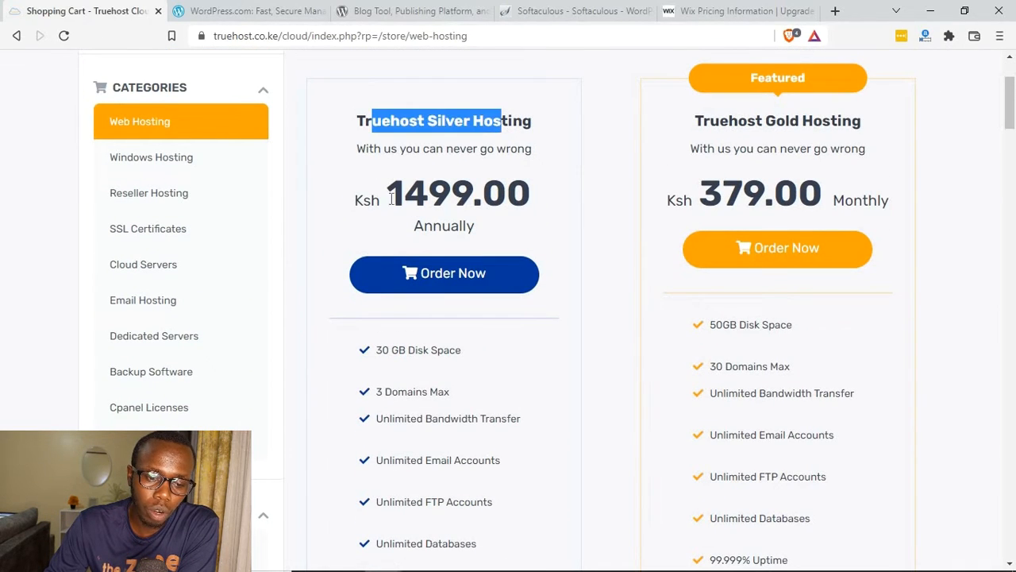
pyautogui.moveTo(388, 193); pyautogui.dragTo(475, 192)
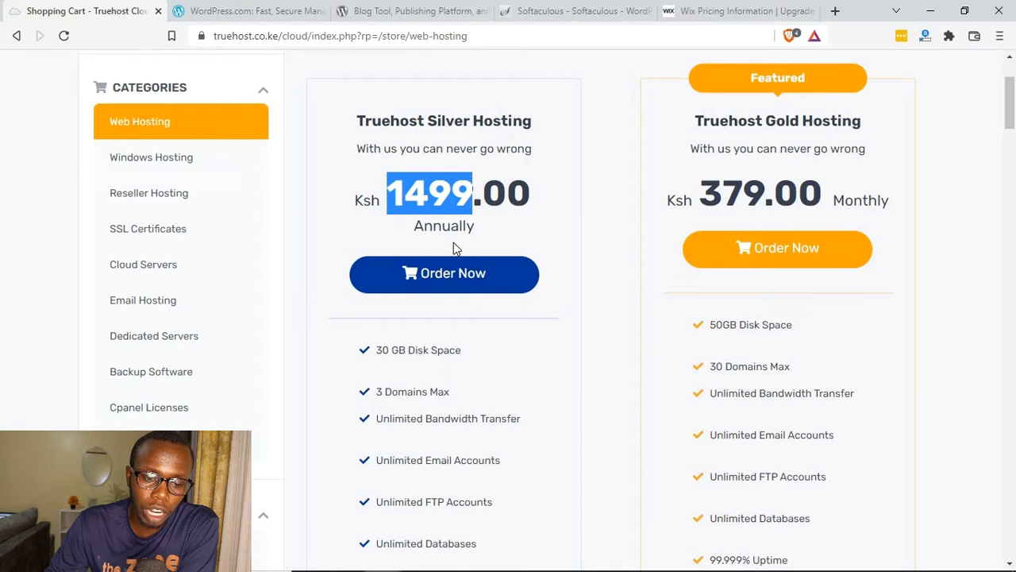
pyautogui.moveTo(426, 227); pyautogui.dragTo(509, 235)
pyautogui.moveTo(387, 193); pyautogui.dragTo(473, 191)
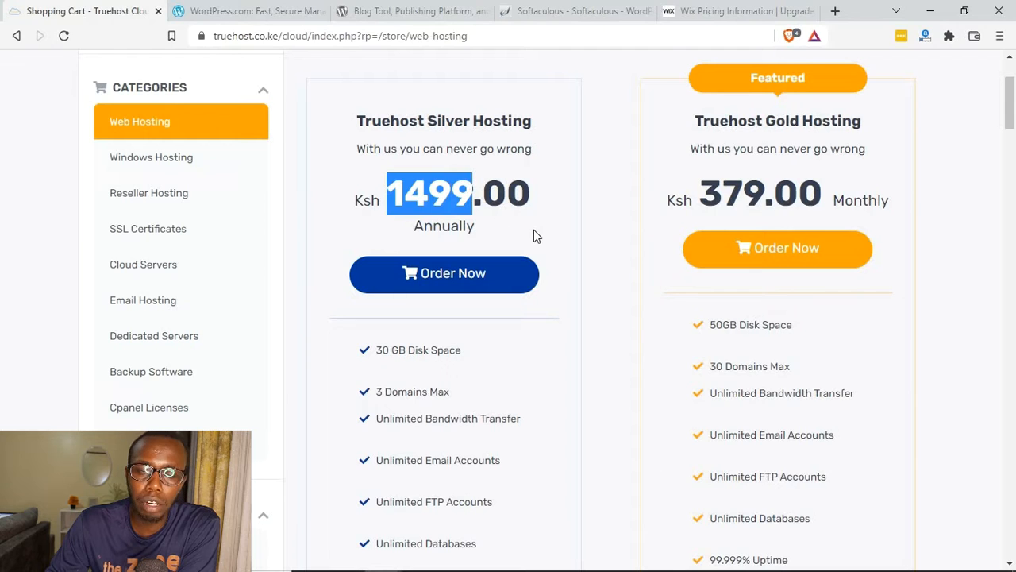
pyautogui.scroll(3, 644, 256)
pyautogui.tripleClick(712, 278)
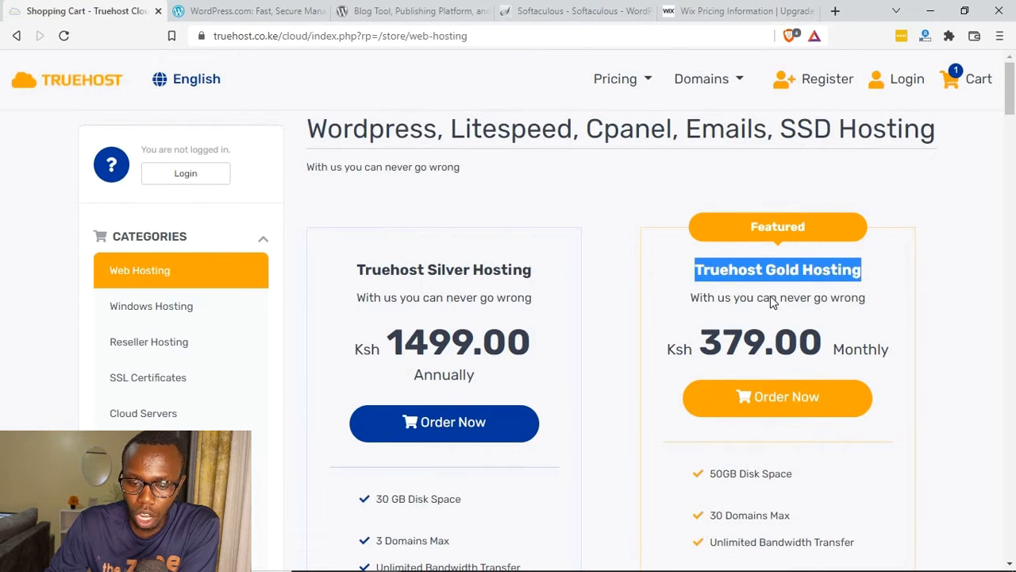
pyautogui.click(719, 333)
pyautogui.moveTo(668, 337); pyautogui.dragTo(762, 328)
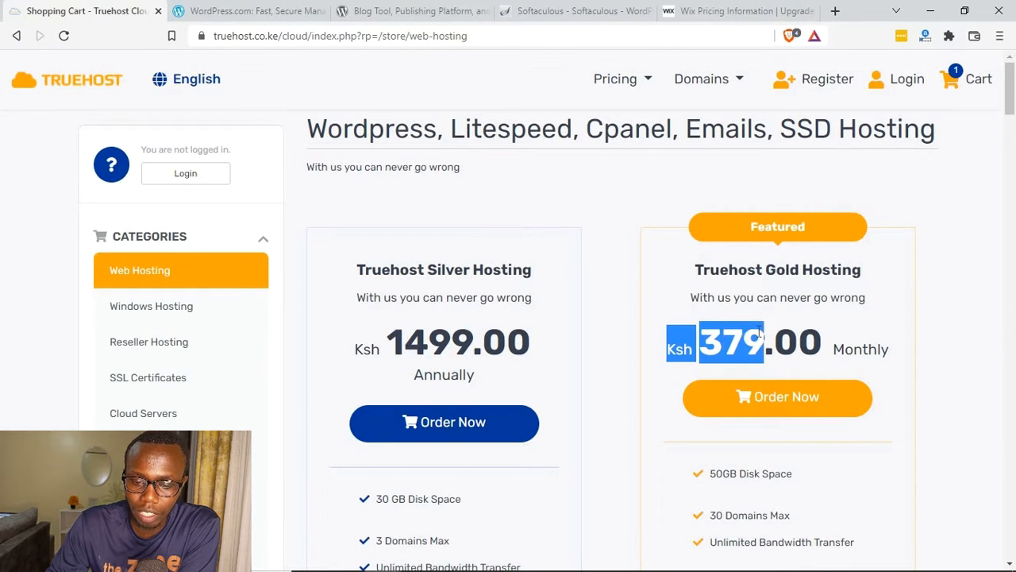
pyautogui.moveTo(836, 347); pyautogui.dragTo(868, 348)
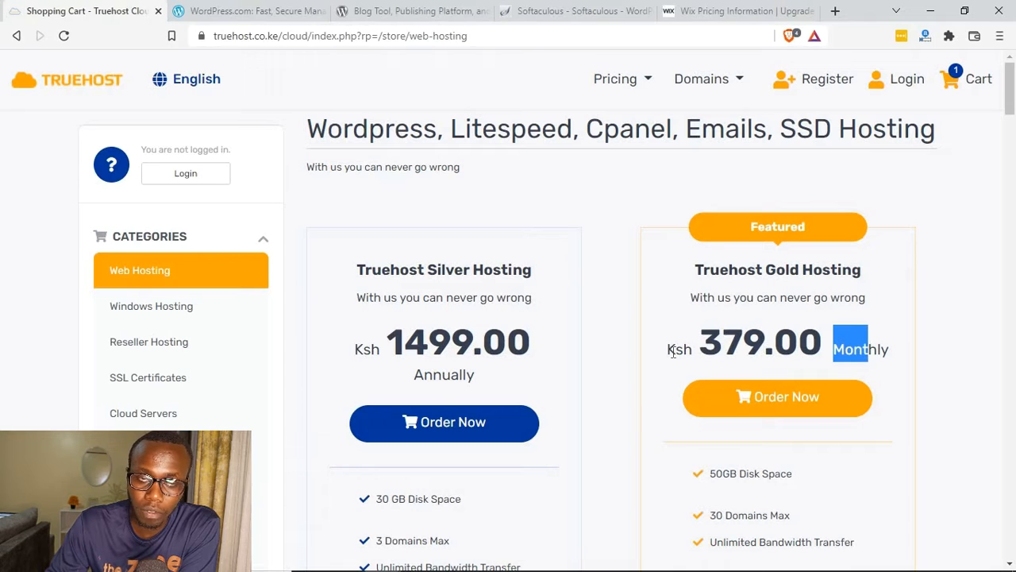
pyautogui.moveTo(668, 353); pyautogui.dragTo(760, 342)
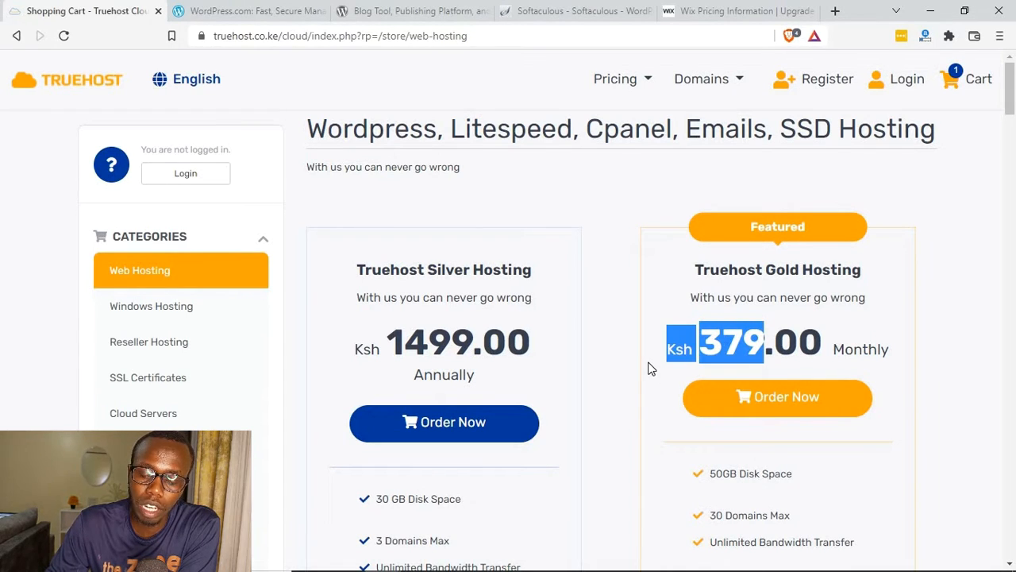
# Step: Examine the features and monthly prices of the Truehost Platinum and Truehost Unlimited hosting plans
pyautogui.scroll(-3, 647, 367)
pyautogui.scroll(-15, 651, 331)
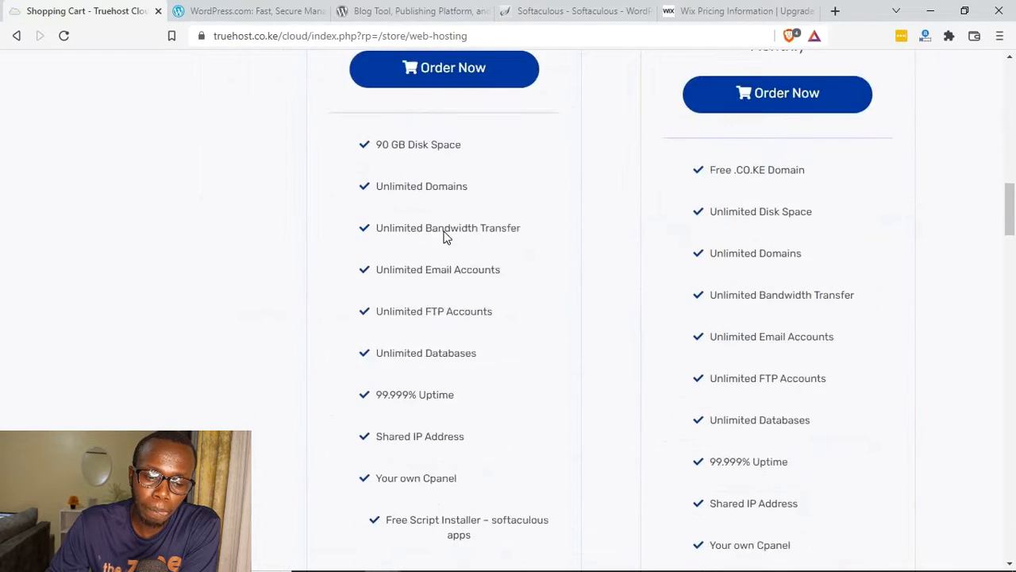
pyautogui.scroll(4, 450, 241)
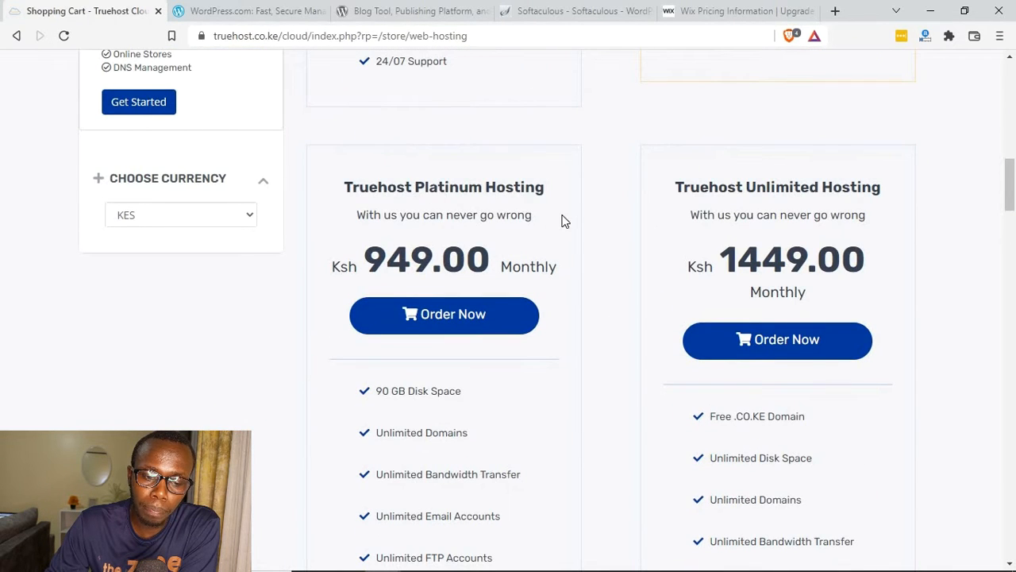
pyautogui.moveTo(562, 220); pyautogui.dragTo(415, 186)
pyautogui.moveTo(365, 258); pyautogui.dragTo(442, 261)
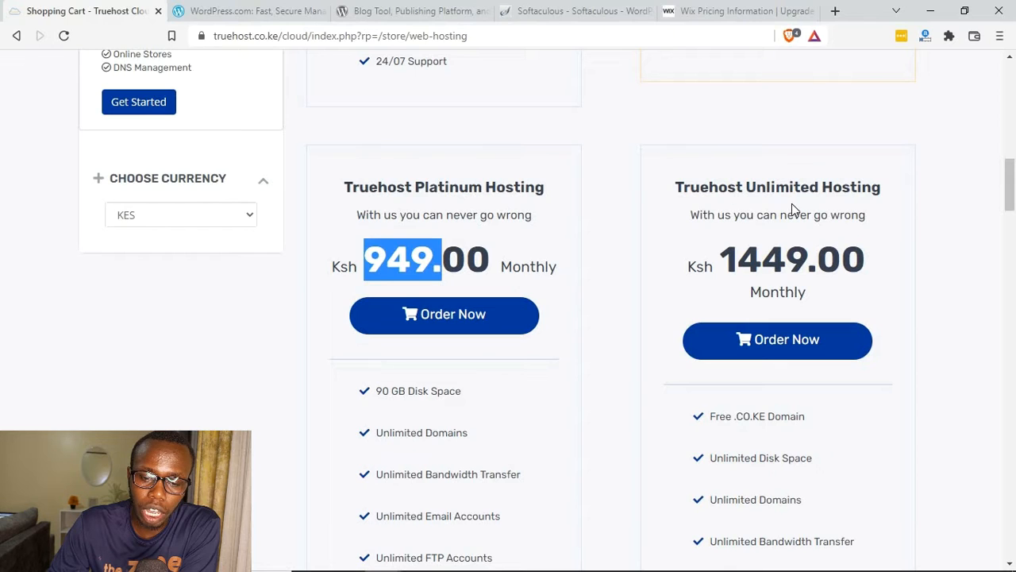
pyautogui.moveTo(756, 187); pyautogui.dragTo(826, 216)
pyautogui.moveTo(721, 258); pyautogui.dragTo(807, 262)
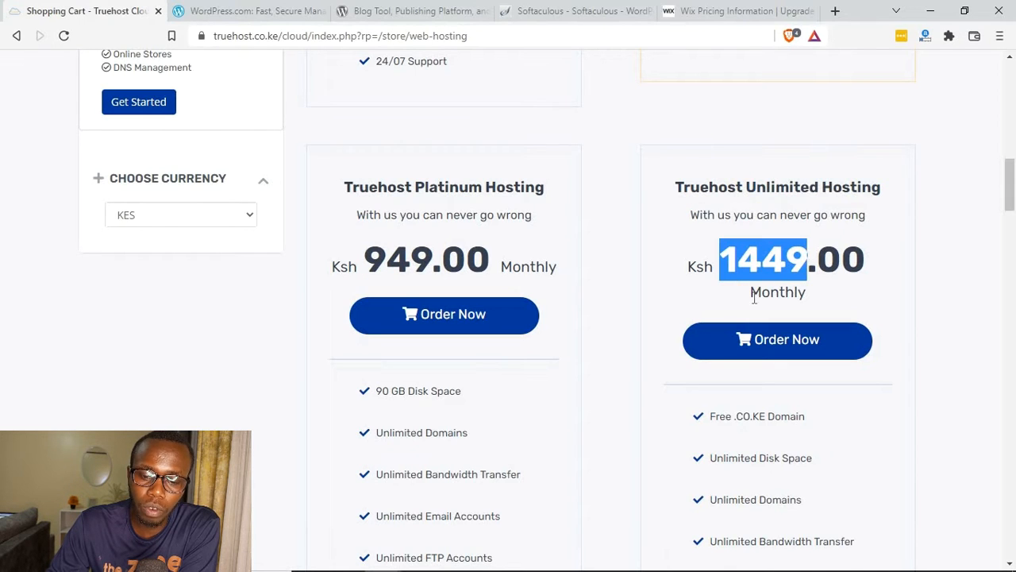
# Step: Order the Truehost Silver Hosting plan and use bestblogger.co.ke from the shopping cart as its domain
pyautogui.scroll(10, 696, 318)
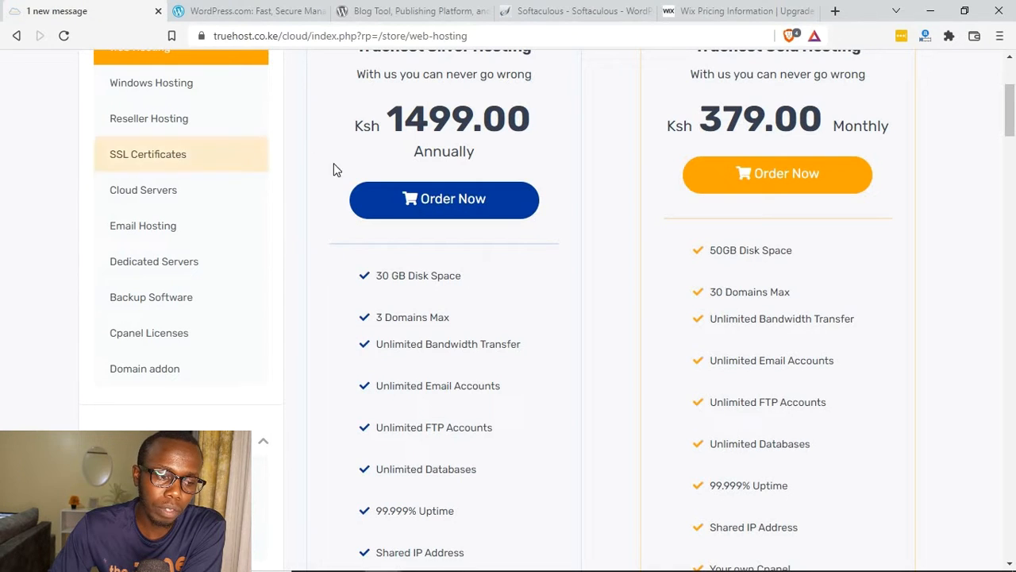
pyautogui.scroll(1, 321, 196)
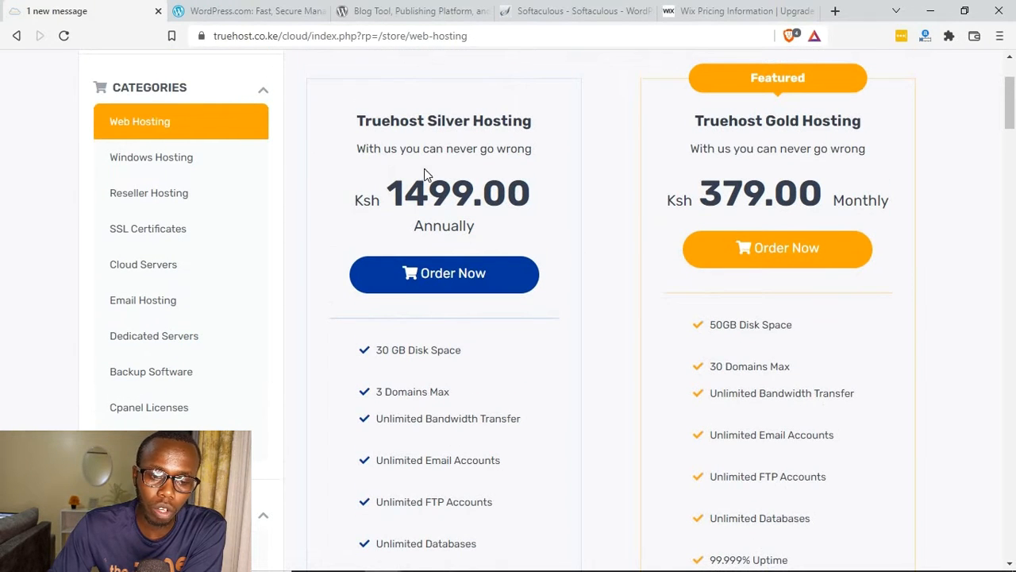
pyautogui.moveTo(389, 195); pyautogui.dragTo(506, 190)
pyautogui.click(451, 280)
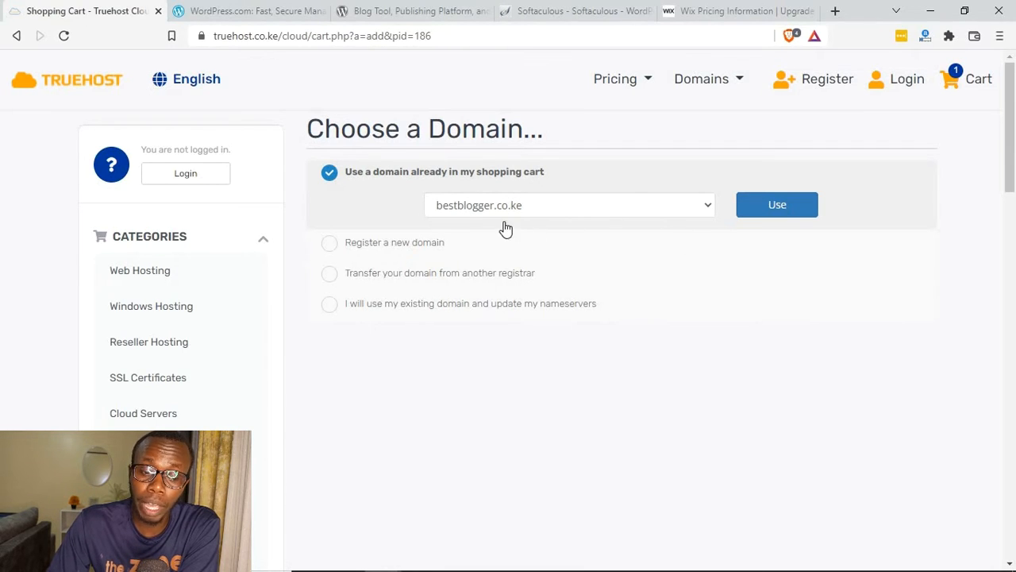
pyautogui.click(763, 208)
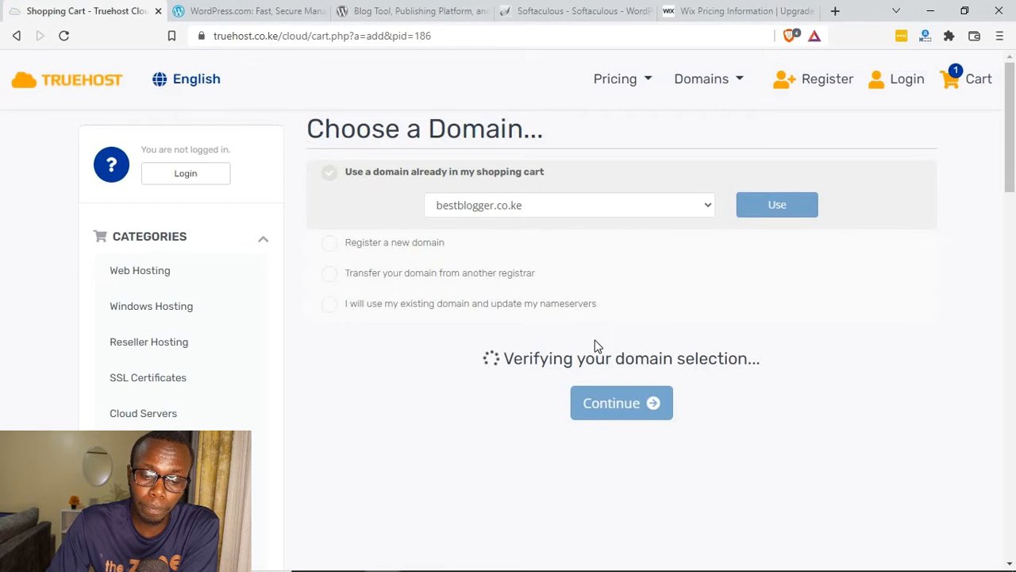
# Step: Accept the 12-month billing cycle for the hosting and continue past the domain configuration without add-ons to the order review
pyautogui.moveTo(309, 128); pyautogui.dragTo(410, 135)
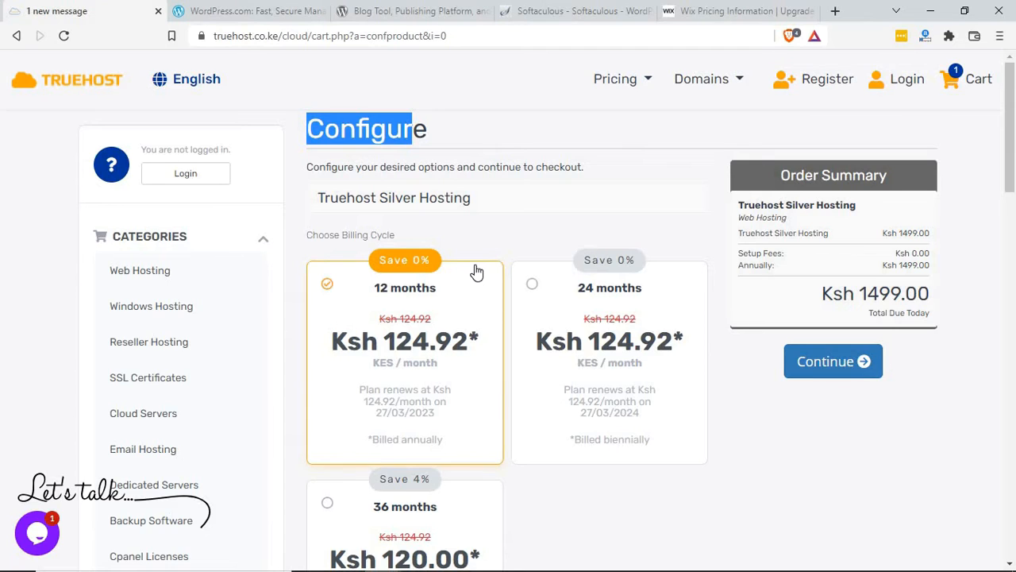
pyautogui.scroll(-2, 476, 273)
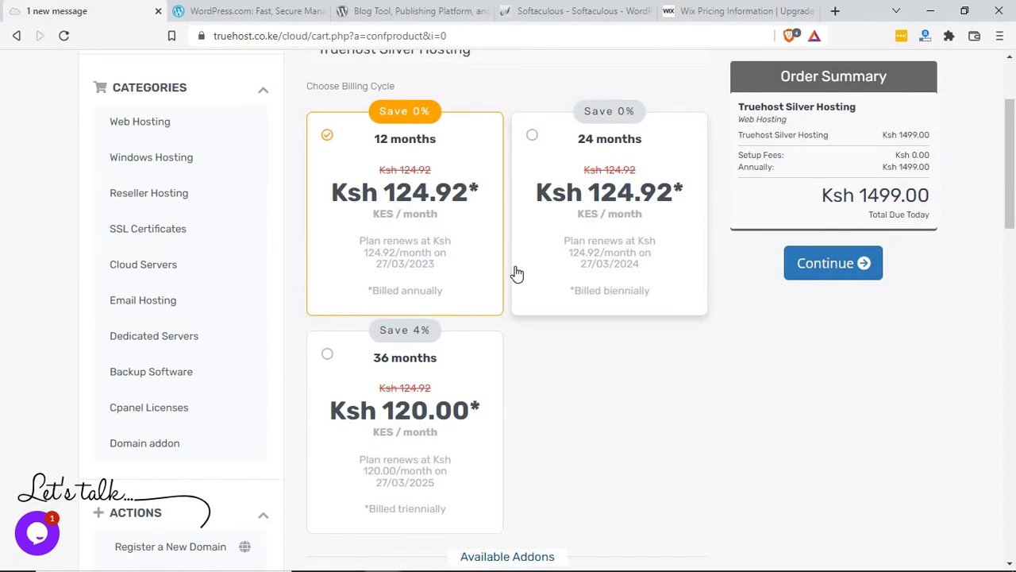
pyautogui.scroll(2, 516, 273)
pyautogui.click(819, 365)
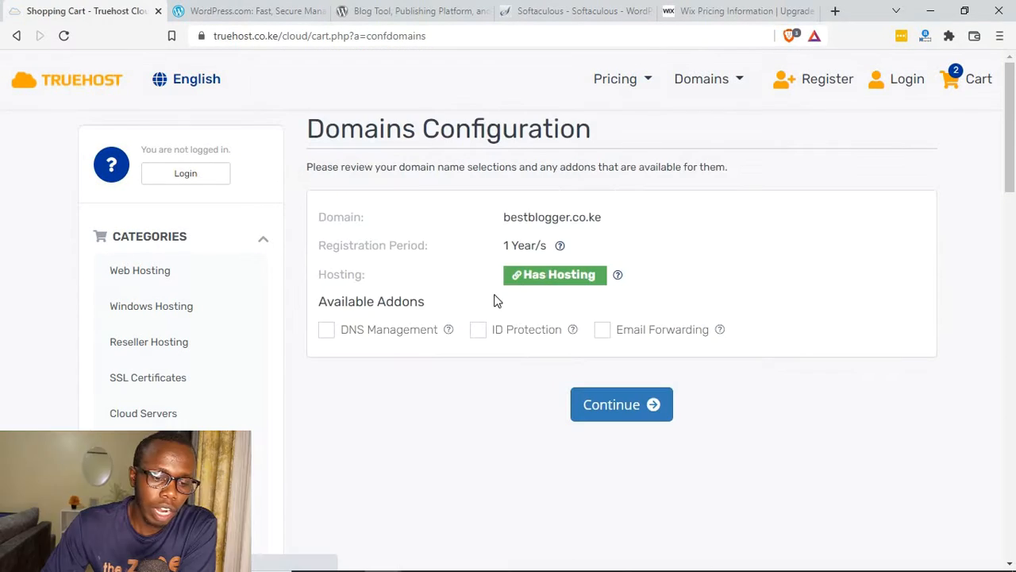
pyautogui.moveTo(503, 216); pyautogui.dragTo(620, 228)
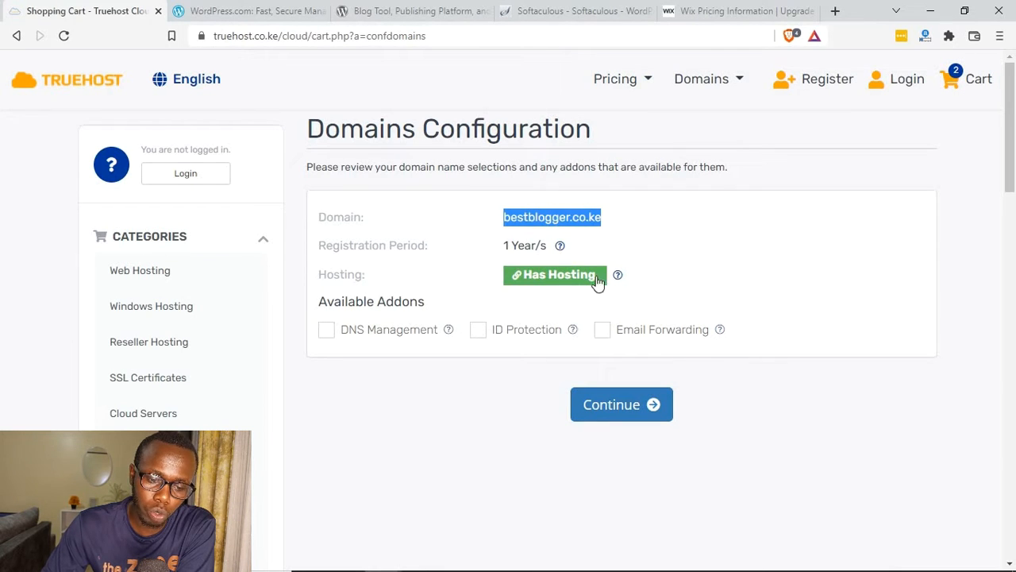
pyautogui.click(621, 421)
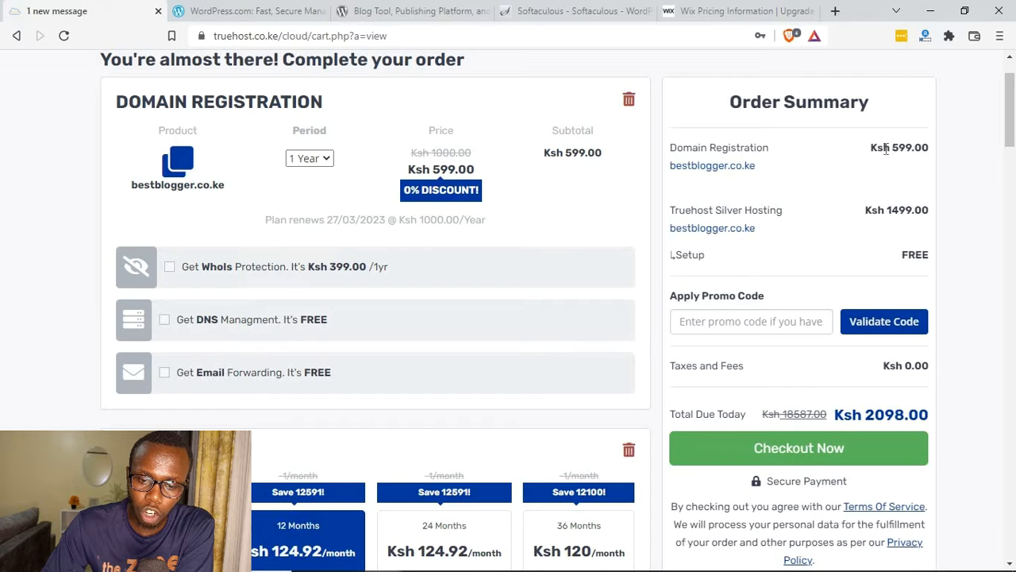
# Step: Review the order summary's domain registration price, hosting price and total due today
pyautogui.moveTo(941, 136); pyautogui.dragTo(877, 149)
pyautogui.moveTo(865, 211); pyautogui.dragTo(945, 213)
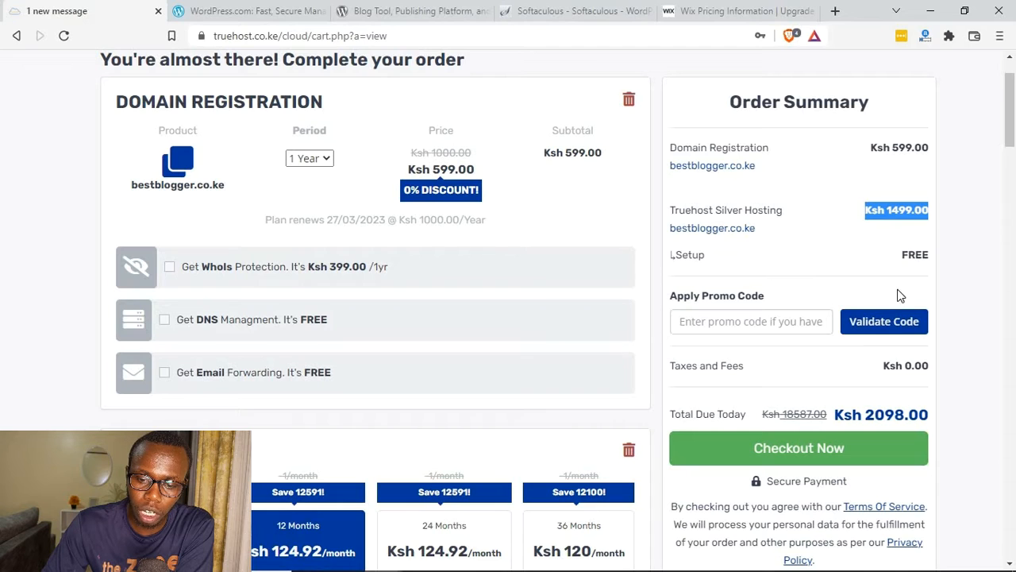
pyautogui.scroll(-1, 895, 306)
pyautogui.moveTo(864, 396); pyautogui.dragTo(896, 395)
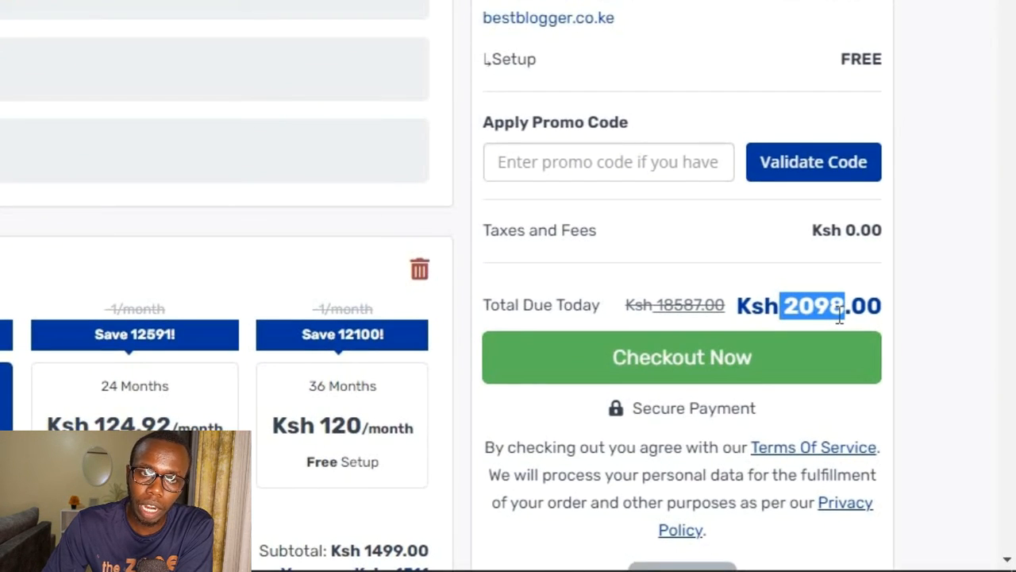
pyautogui.moveTo(759, 314); pyautogui.dragTo(871, 304)
pyautogui.moveTo(623, 24); pyautogui.dragTo(462, 99)
pyautogui.click(467, 114)
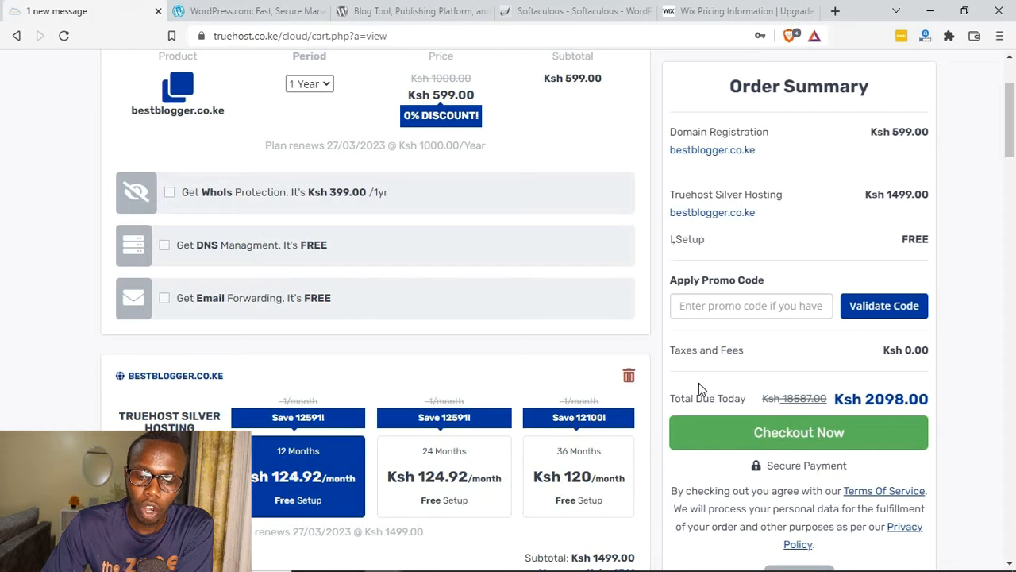
pyautogui.scroll(-3, 676, 381)
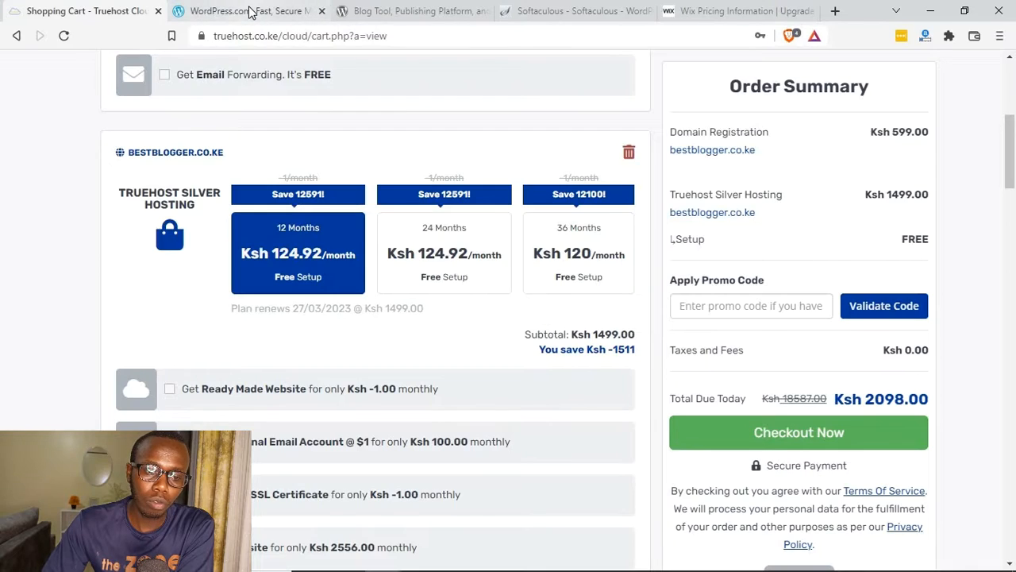
# Step: Compare the WordPress.com and WordPress.org home pages, ending on WordPress.com
pyautogui.click(250, 11)
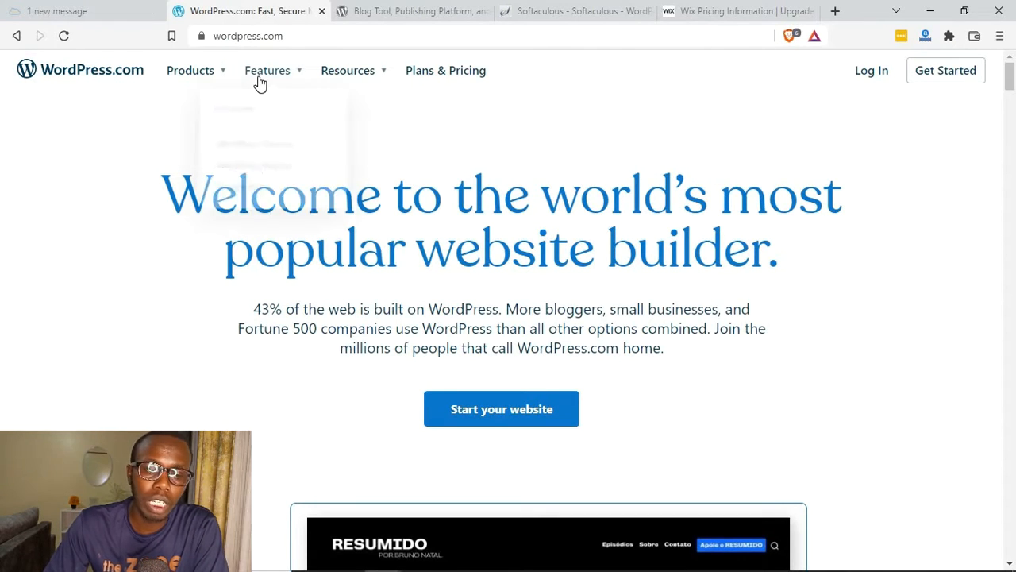
pyautogui.click(386, 9)
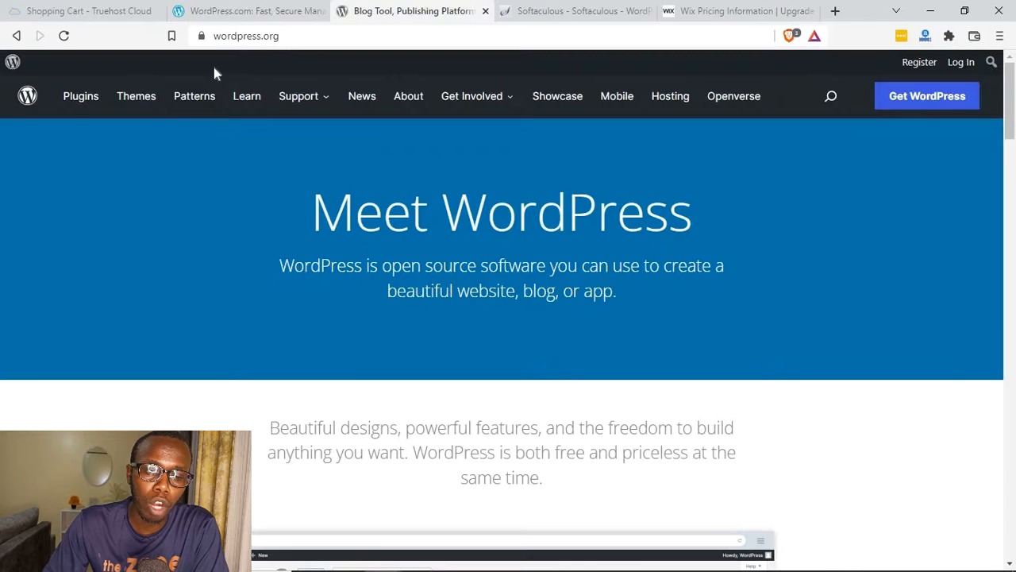
pyautogui.click(274, 19)
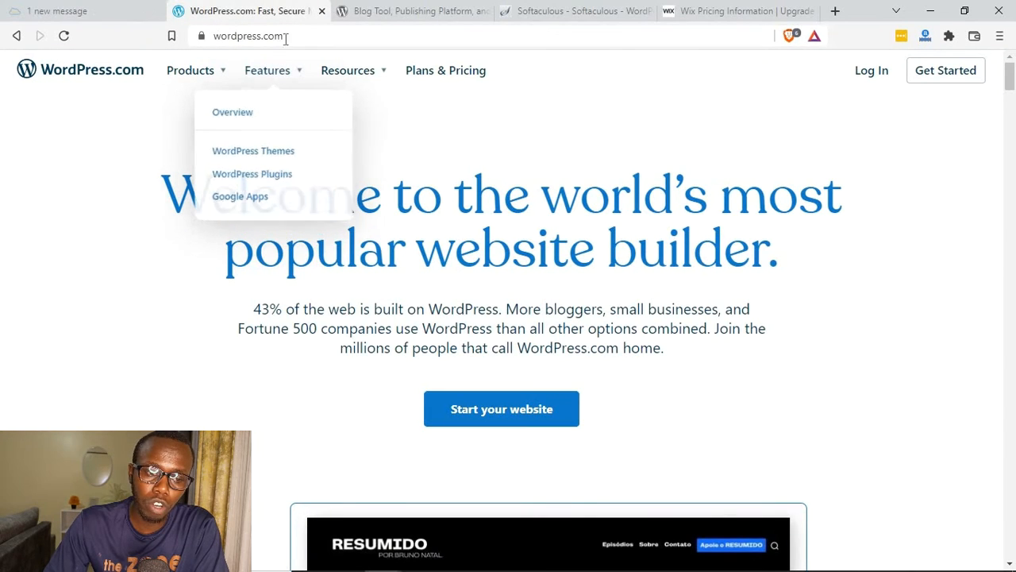
# Step: Compare the WordPress.com and WordPress.org site addresses, and check the Wix website plans against them
pyautogui.moveTo(286, 37); pyautogui.dragTo(212, 36)
pyautogui.click(340, 9)
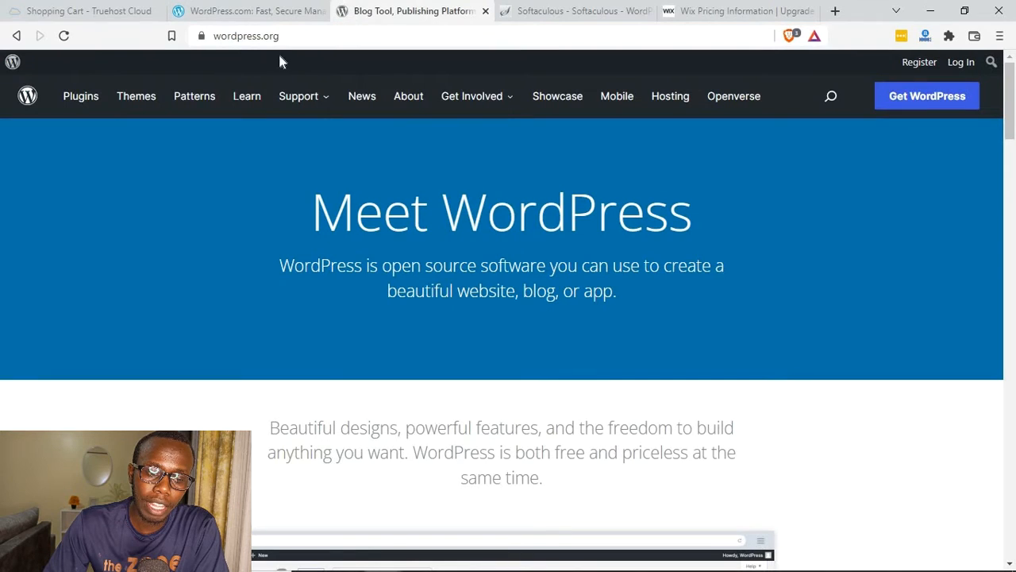
pyautogui.click(228, 35)
pyautogui.click(252, 12)
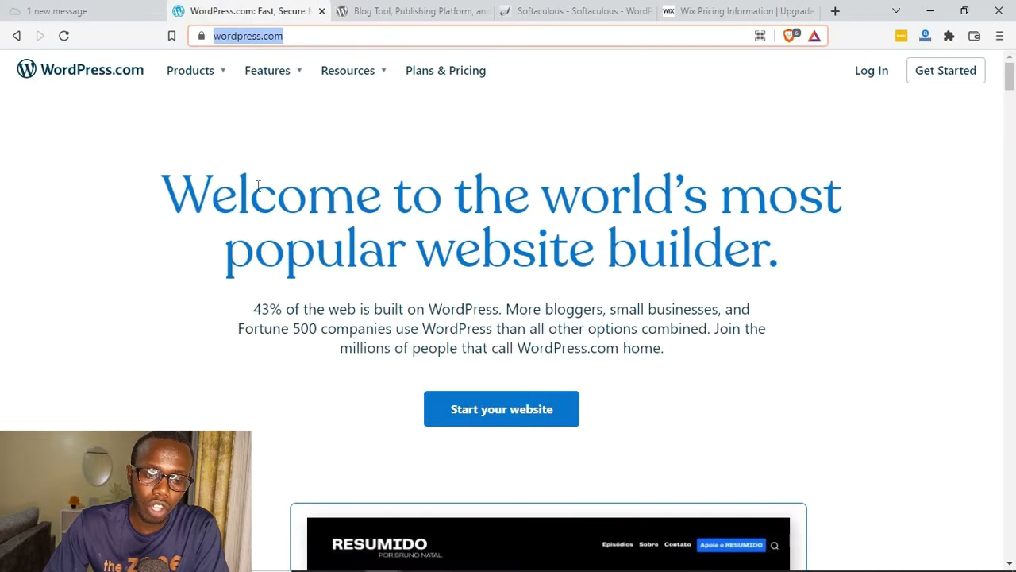
pyautogui.click(159, 221)
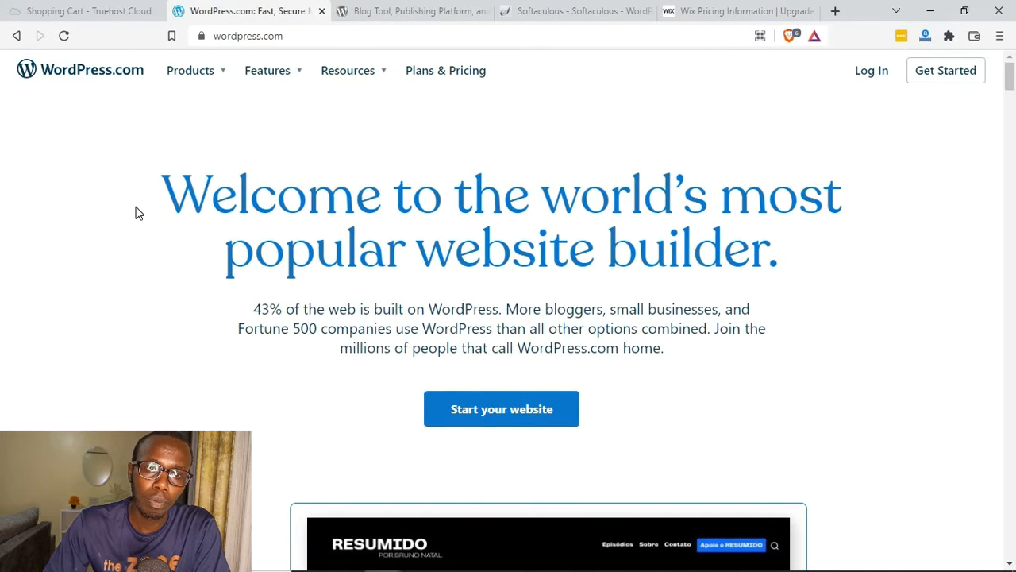
pyautogui.click(731, 11)
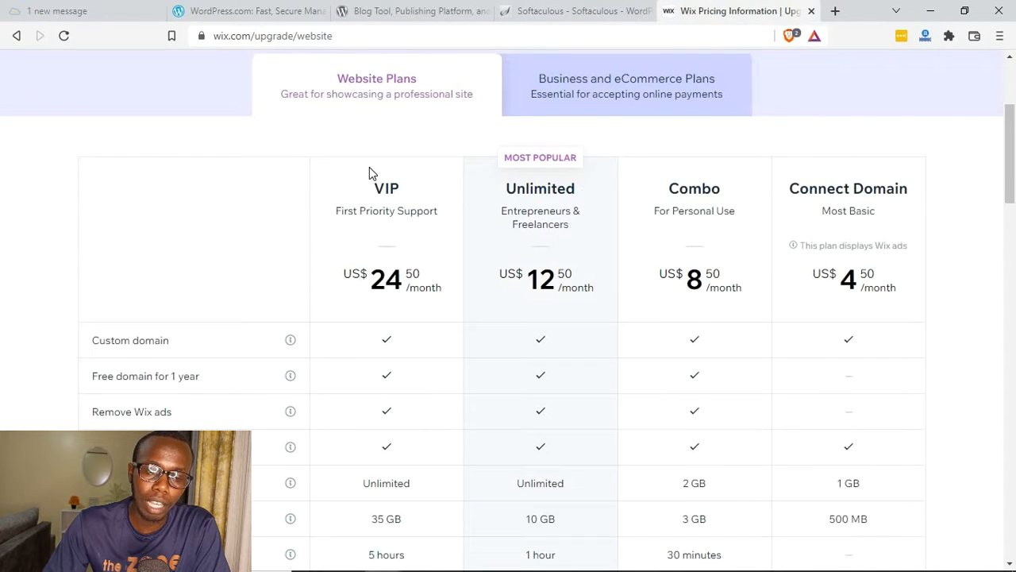
pyautogui.click(256, 11)
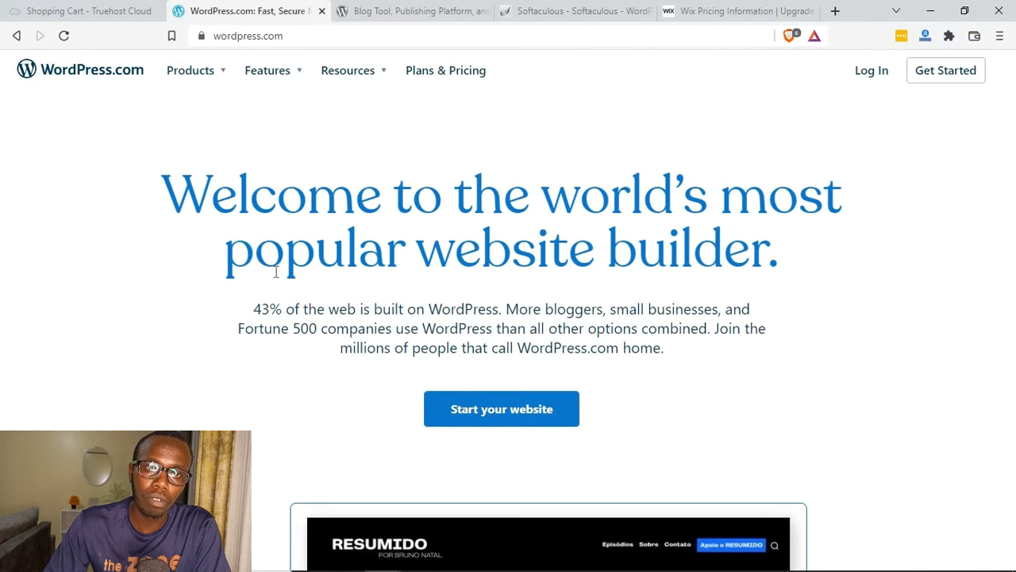
# Step: Start a website on WordPress.com and examine the email, username and password fields of its account sign-up form
pyautogui.scroll(-5, 276, 271)
pyautogui.scroll(3, 414, 295)
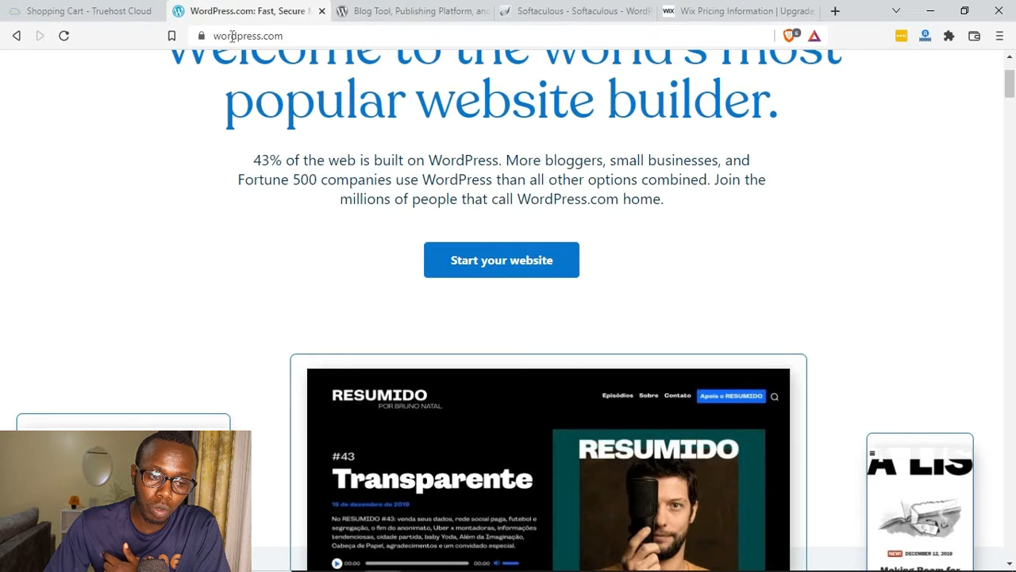
pyautogui.click(475, 262)
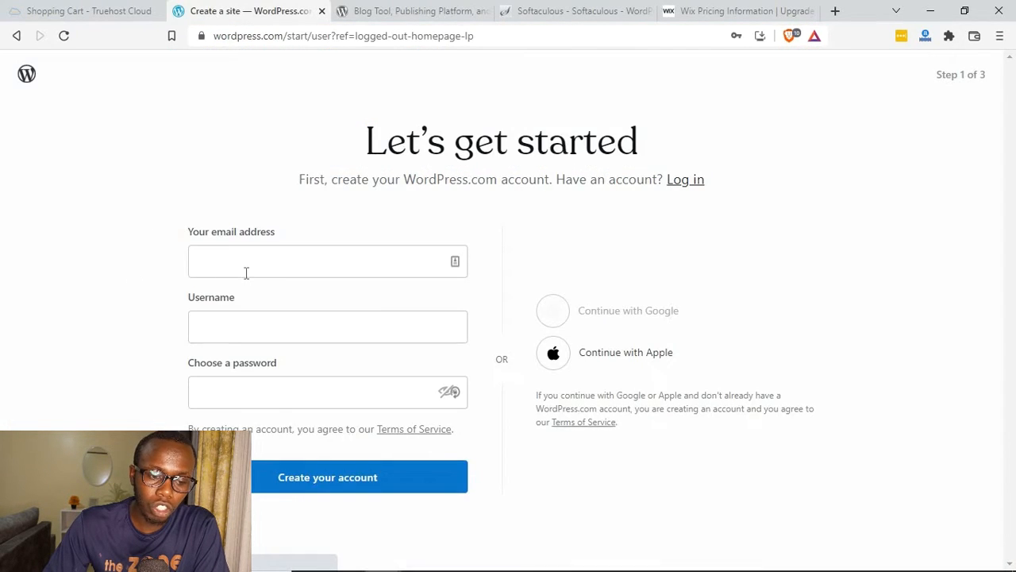
pyautogui.moveTo(188, 231); pyautogui.dragTo(274, 231)
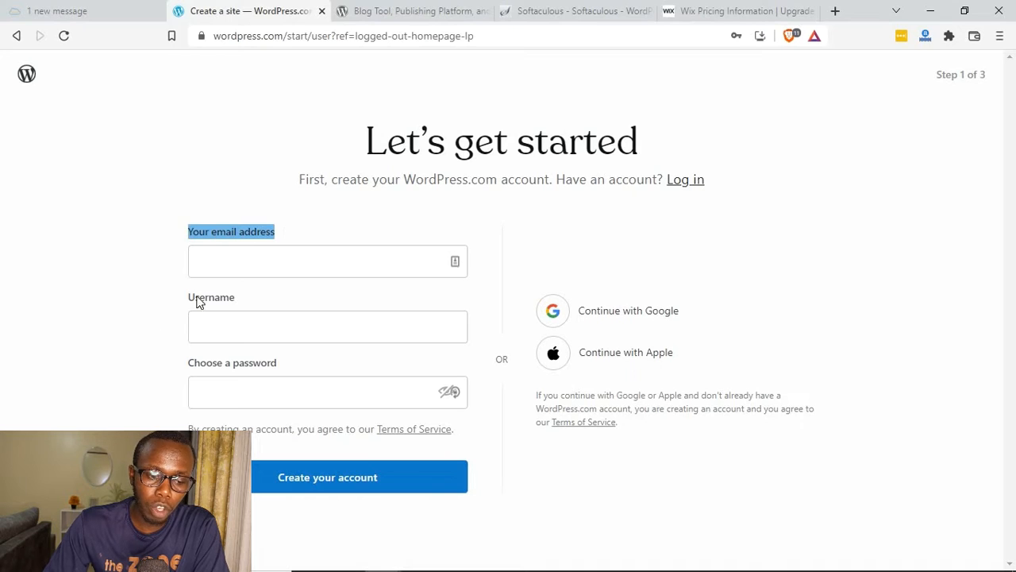
pyautogui.moveTo(184, 298); pyautogui.dragTo(236, 298)
pyautogui.moveTo(183, 363); pyautogui.dragTo(279, 364)
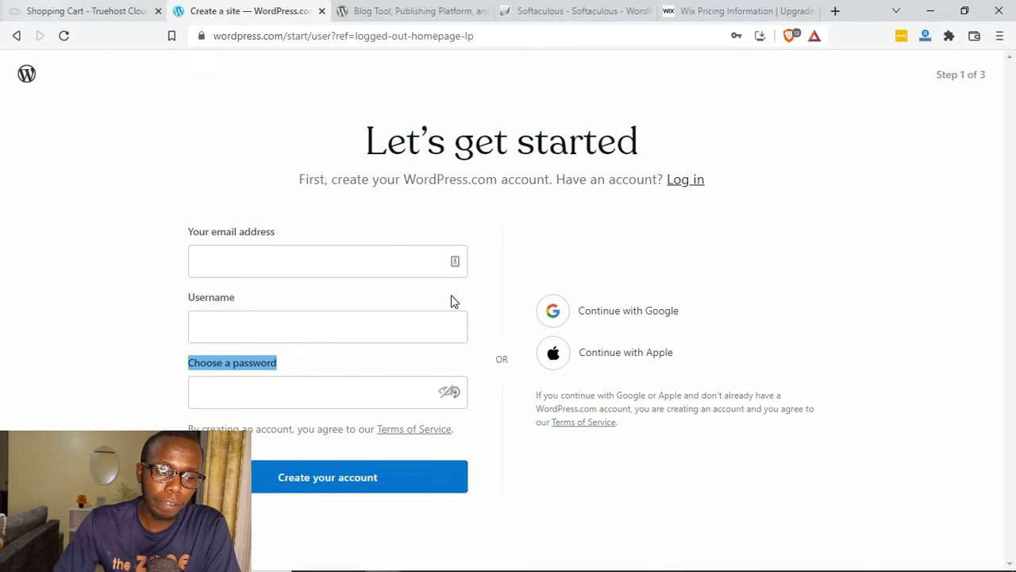
# Step: Review the Truehost domain and hosting order, the Softaculous WordPress installer page and the WordPress.org home page
pyautogui.click(86, 12)
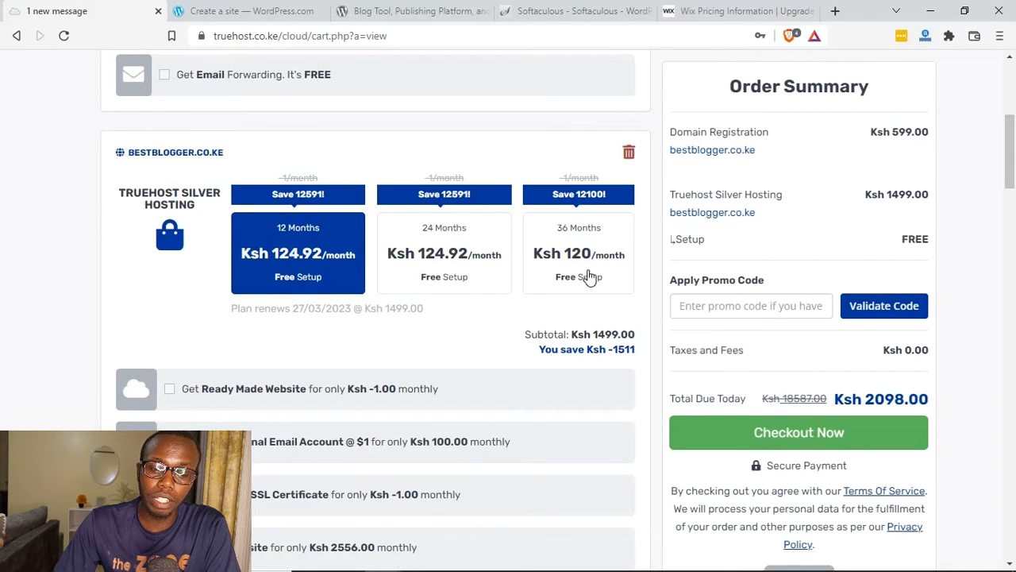
pyautogui.scroll(5, 513, 304)
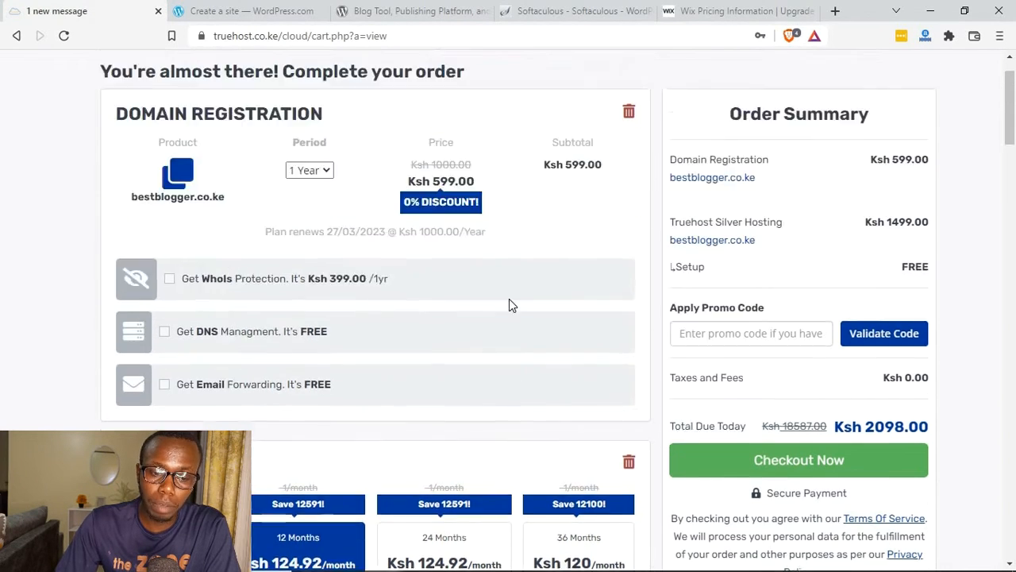
pyautogui.click(550, 11)
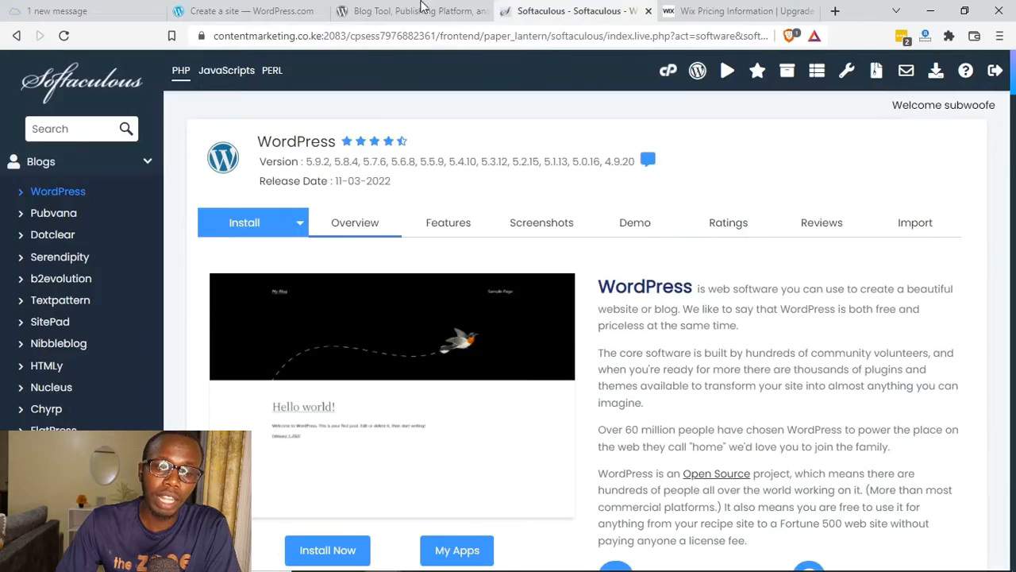
pyautogui.click(380, 11)
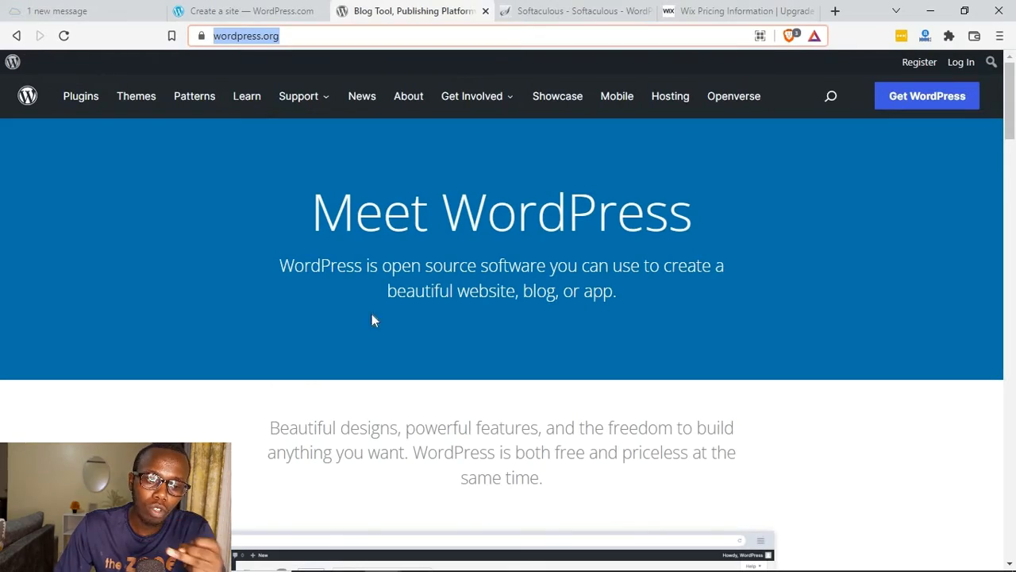
# Step: Compare the WordPress.com account sign-up page with the WordPress.org introduction to its open source software
pyautogui.click(282, 9)
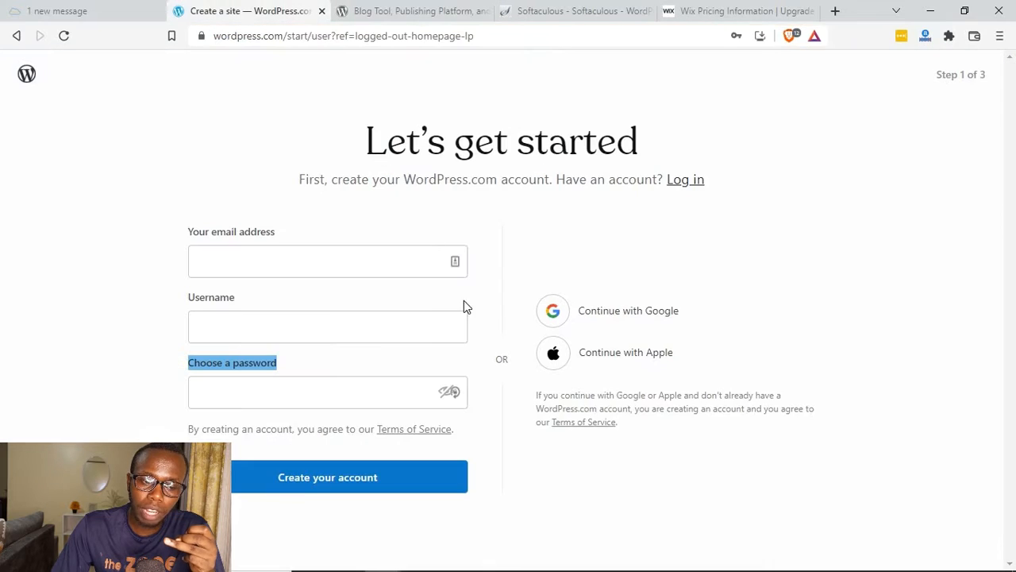
pyautogui.moveTo(363, 151); pyautogui.dragTo(639, 155)
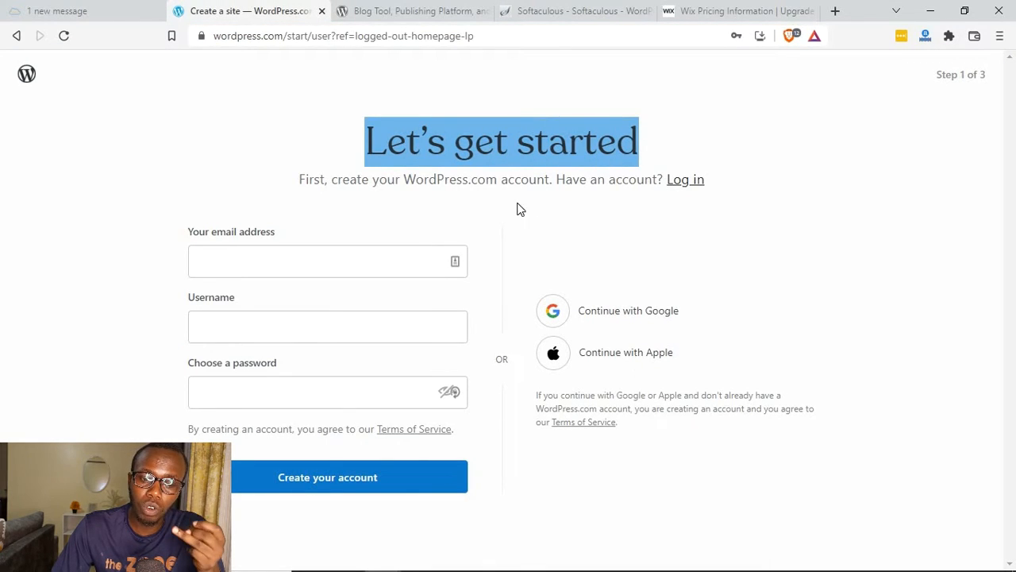
pyautogui.click(420, 10)
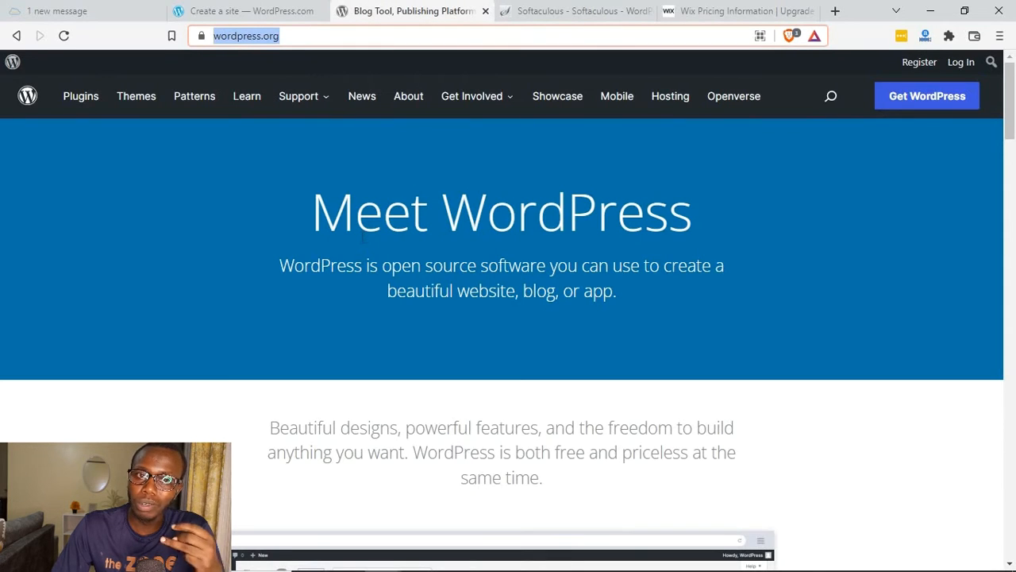
pyautogui.click(80, 10)
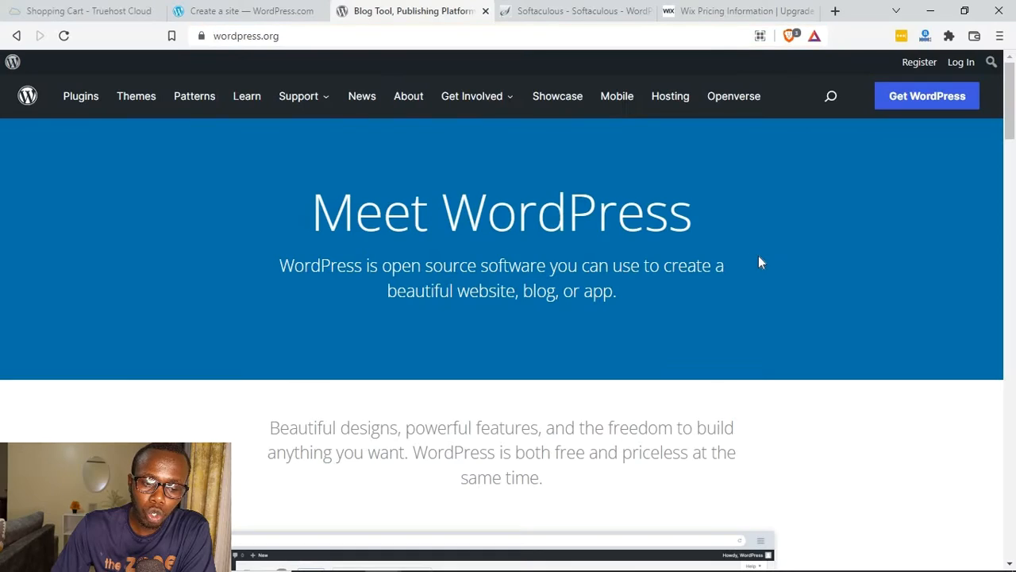
pyautogui.moveTo(758, 263); pyautogui.dragTo(275, 231)
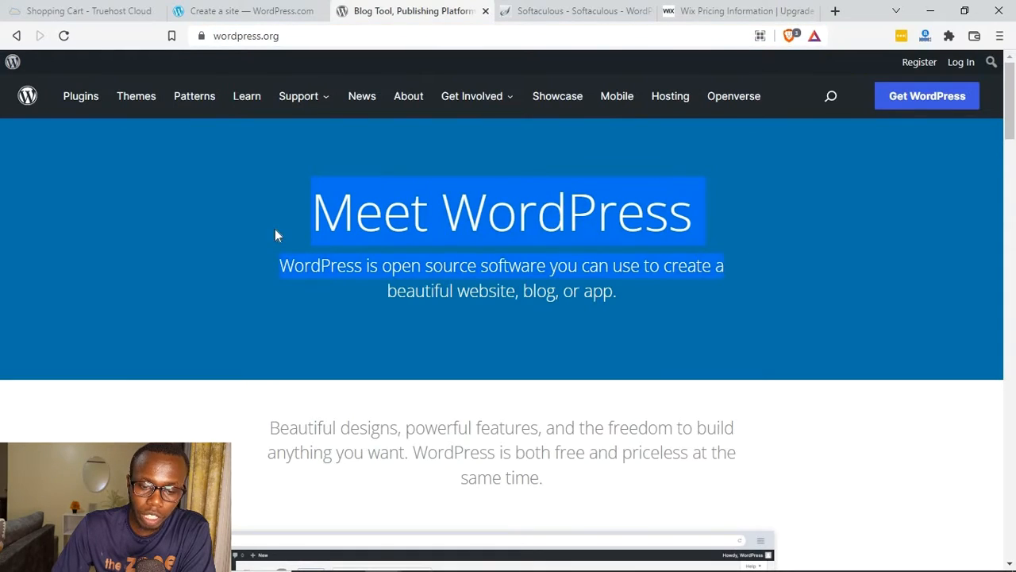
pyautogui.click(361, 278)
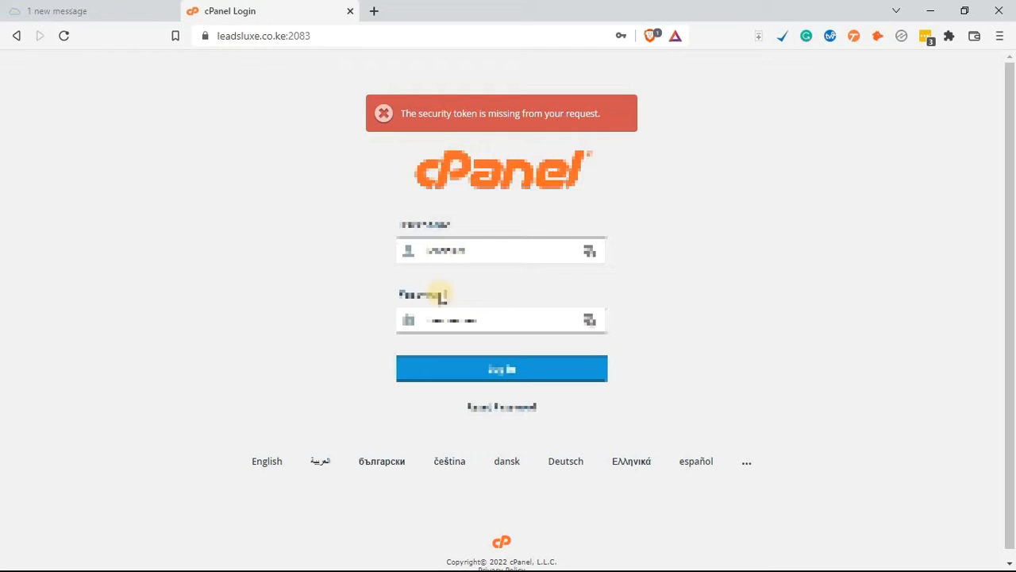
# Step: Log in to cPanel for leadsluxe.co.ke with the prefilled username and password
pyautogui.doubleClick(338, 237)
pyautogui.click(340, 240)
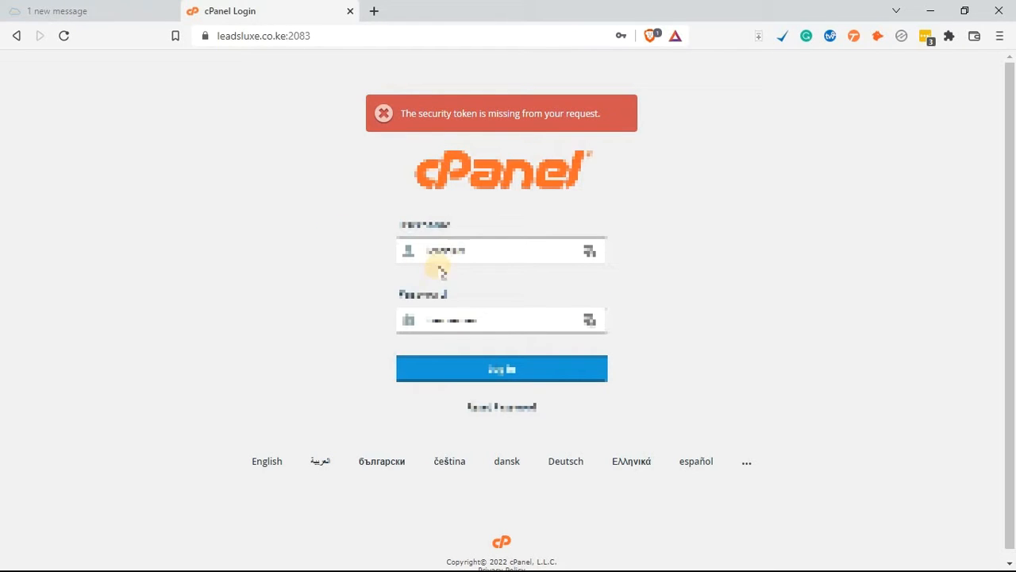
pyautogui.click(304, 215)
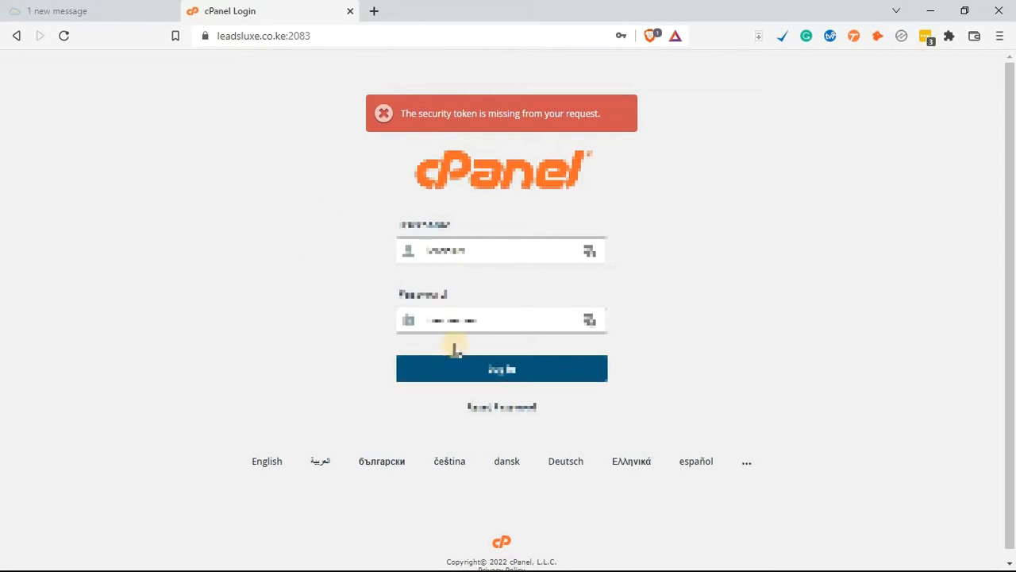
pyautogui.click(478, 373)
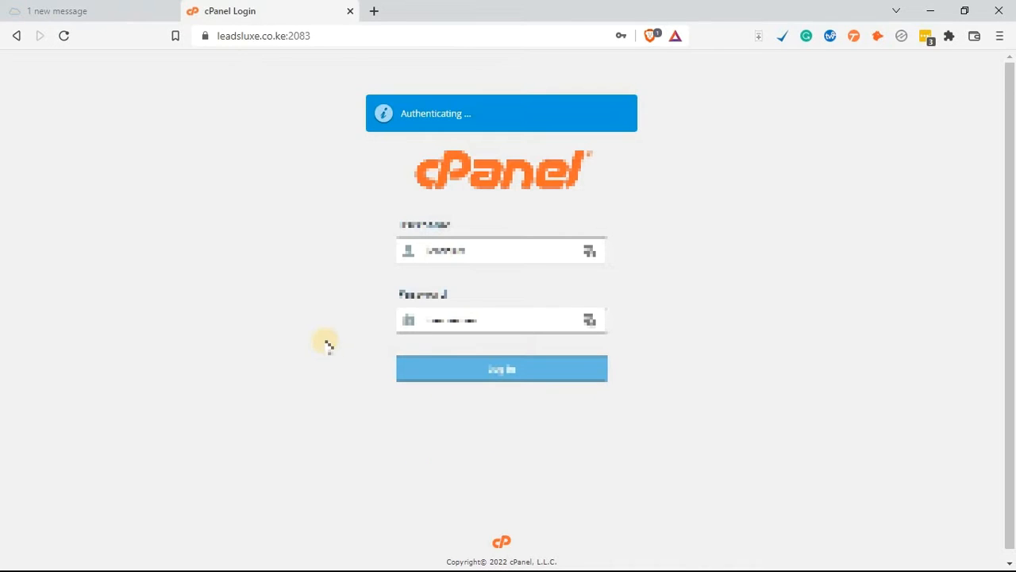
# Step: Search the cPanel functions for "soft" and open WordPress Manager by Softaculous
pyautogui.click(142, 110)
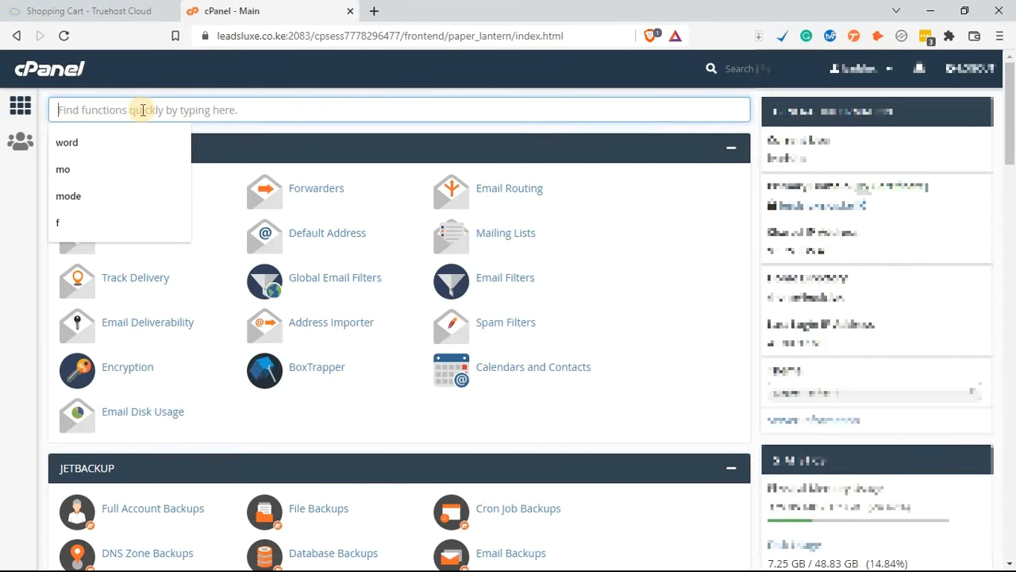
pyautogui.write('soft')
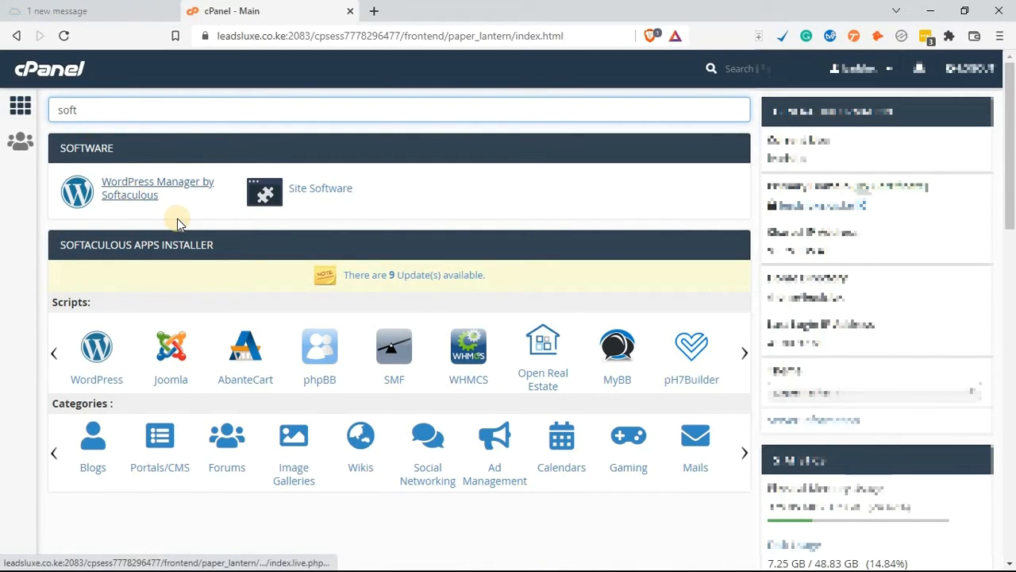
pyautogui.click(129, 197)
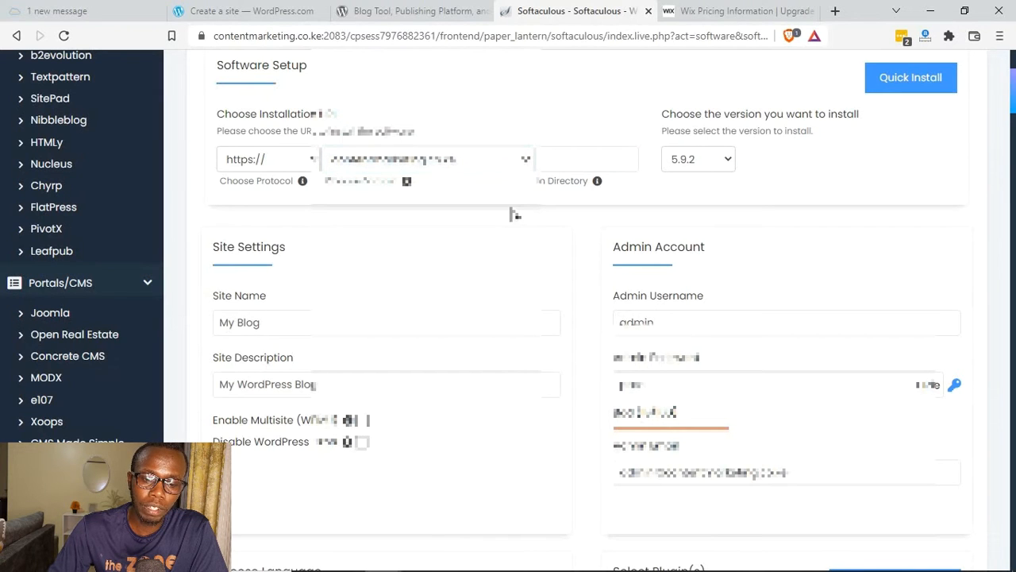
# Step: Check the domains offered for the WordPress installation, keeping contentmarketing.co.ke, and leave the installation directory empty
pyautogui.scroll(-1, 515, 214)
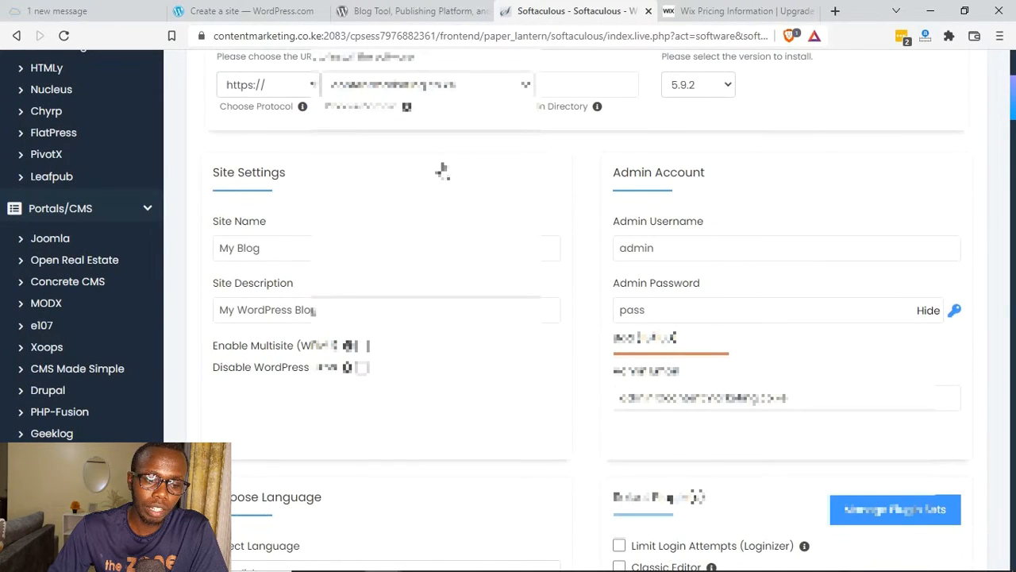
pyautogui.scroll(2, 490, 253)
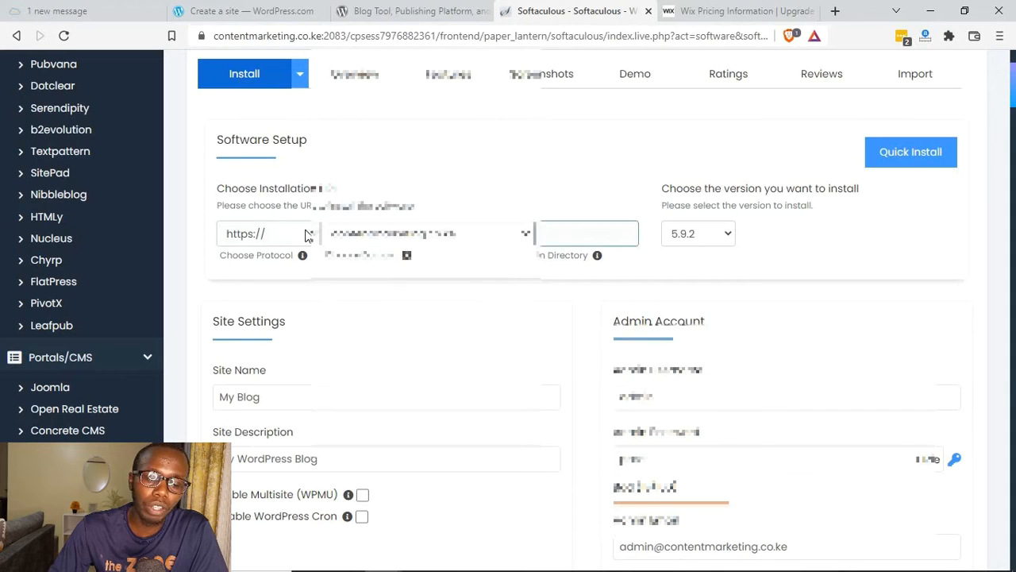
pyautogui.click(523, 239)
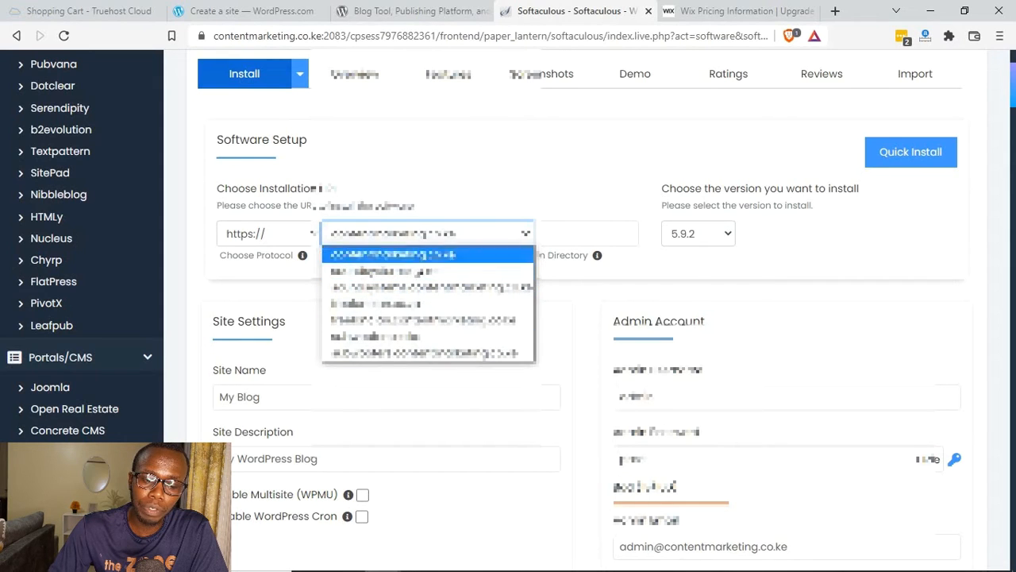
pyautogui.click(418, 352)
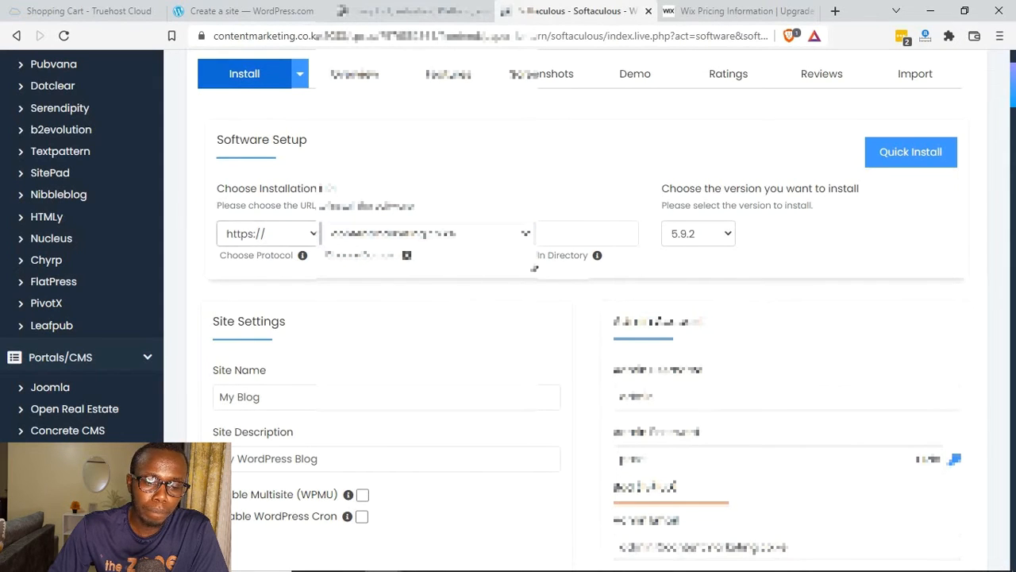
pyautogui.click(566, 239)
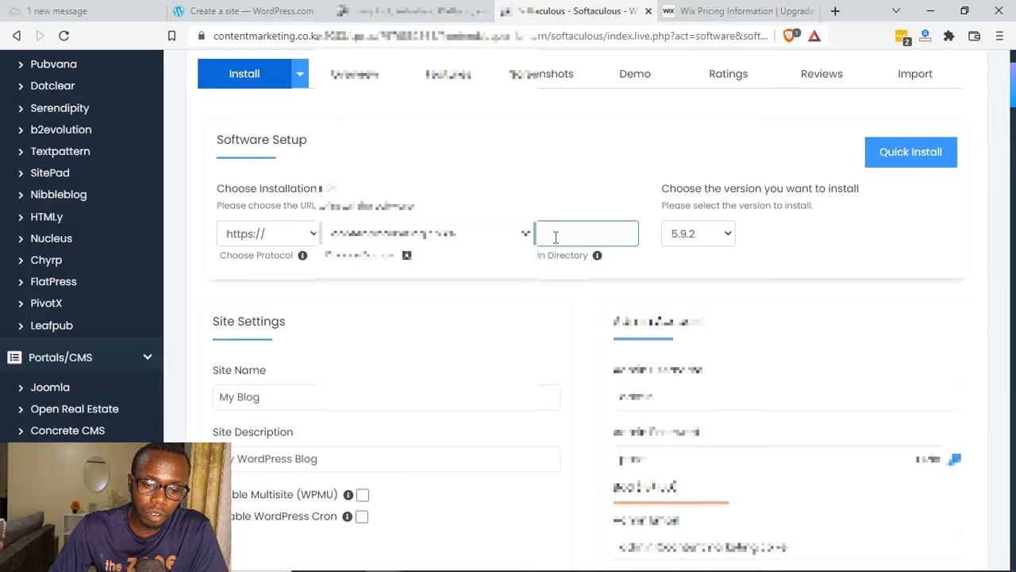
pyautogui.write('wp')
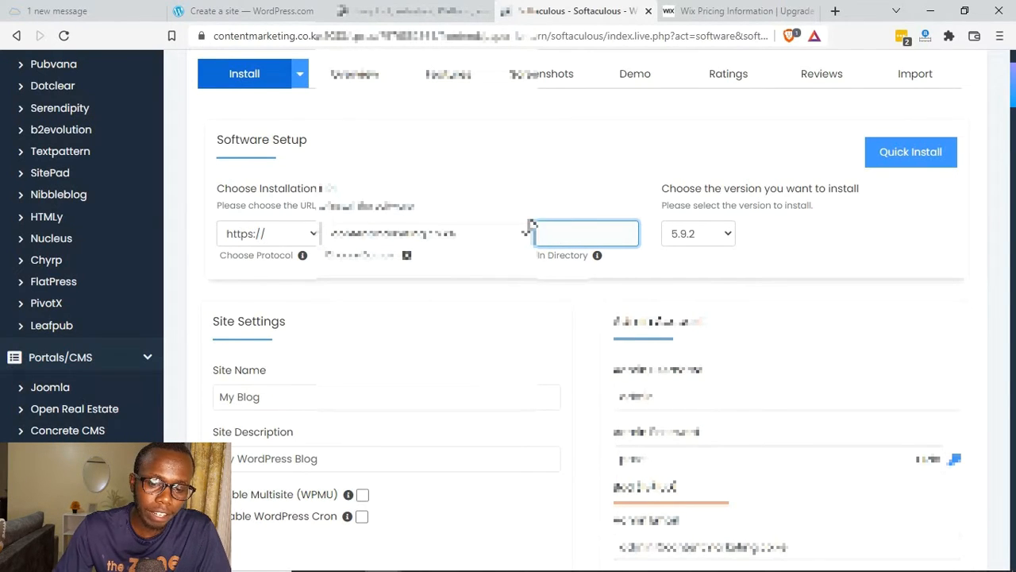
# Step: Examine the site name and site description fields and the remaining settings of the WordPress installation form
pyautogui.scroll(-2, 229, 180)
pyautogui.click(215, 222)
pyautogui.moveTo(212, 219); pyautogui.dragTo(274, 220)
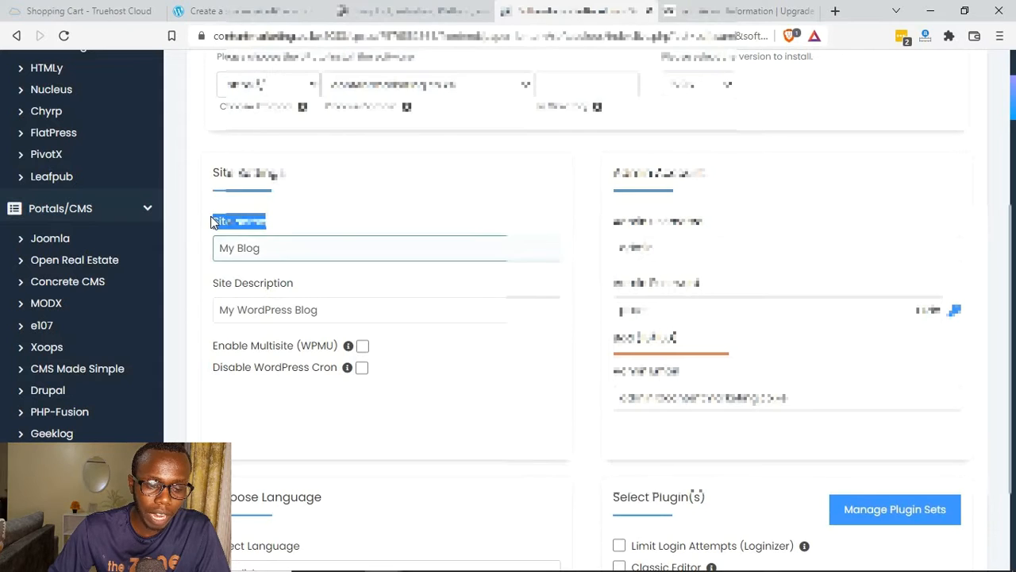
pyautogui.moveTo(212, 283); pyautogui.dragTo(246, 322)
pyautogui.doubleClick(253, 312)
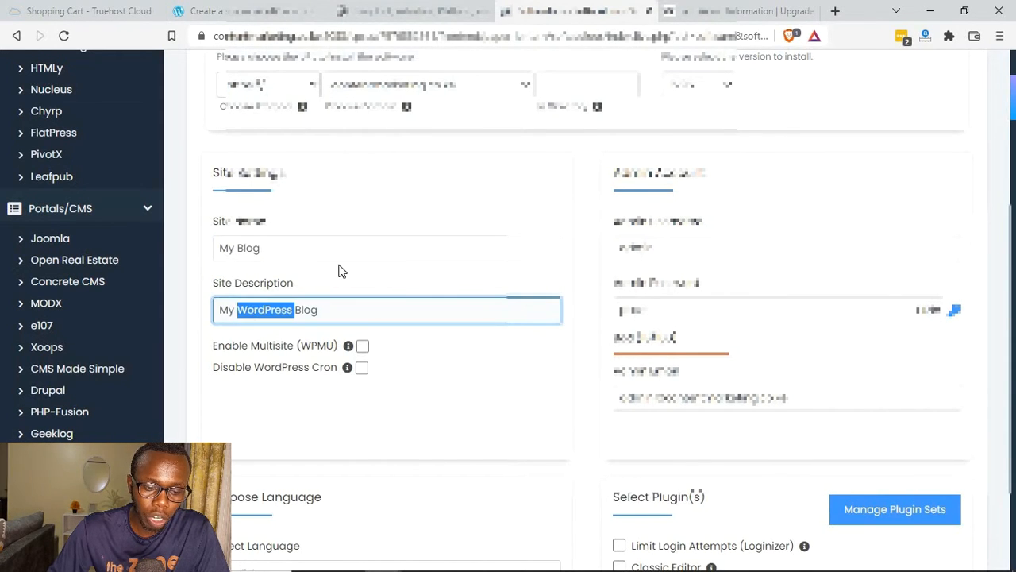
pyautogui.click(341, 277)
pyautogui.scroll(-2, 417, 339)
pyautogui.scroll(2, 345, 419)
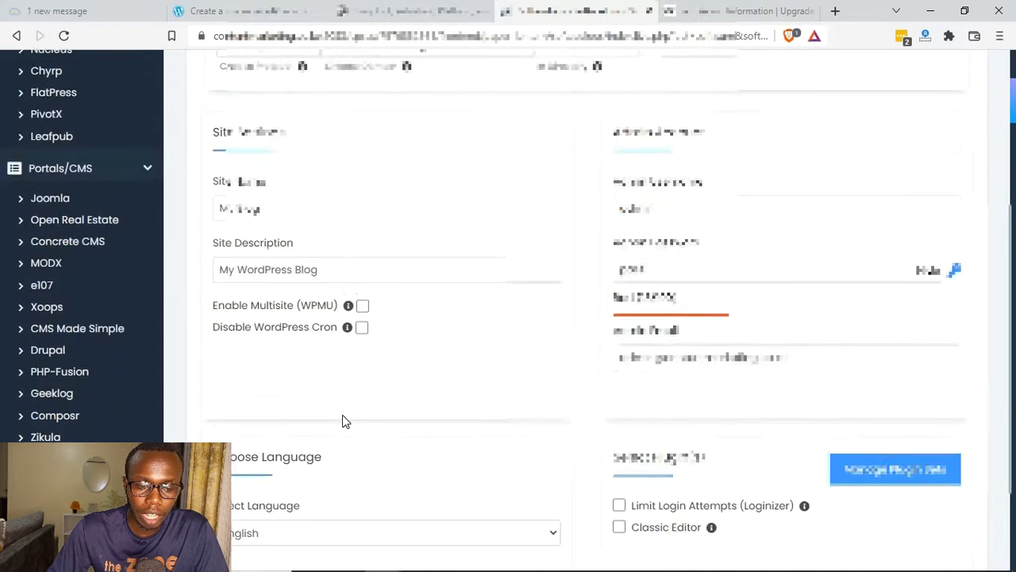
pyautogui.scroll(1, 576, 316)
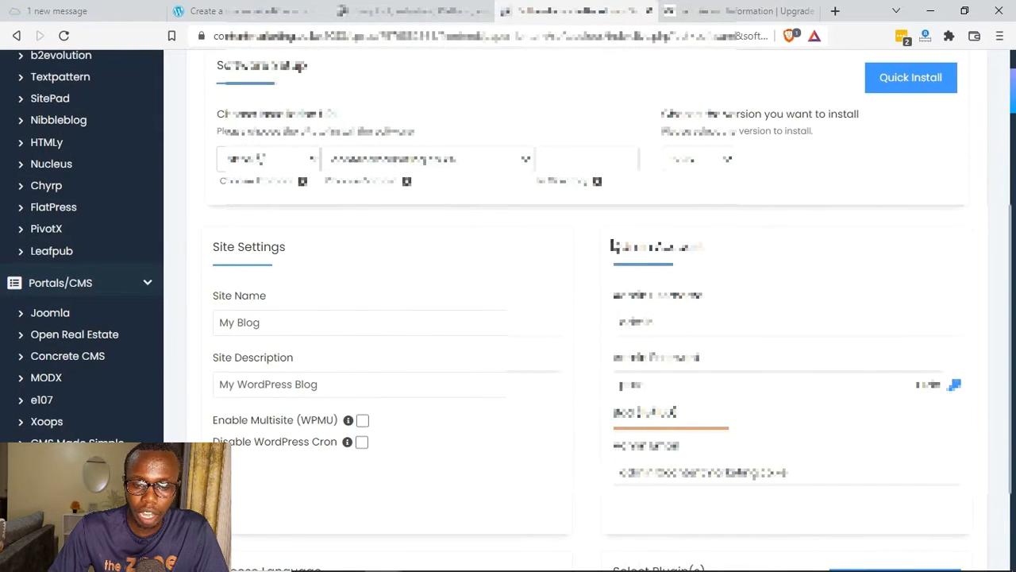
# Step: Review the admin account section of the installation form, including its username field
pyautogui.moveTo(692, 252); pyautogui.dragTo(703, 248)
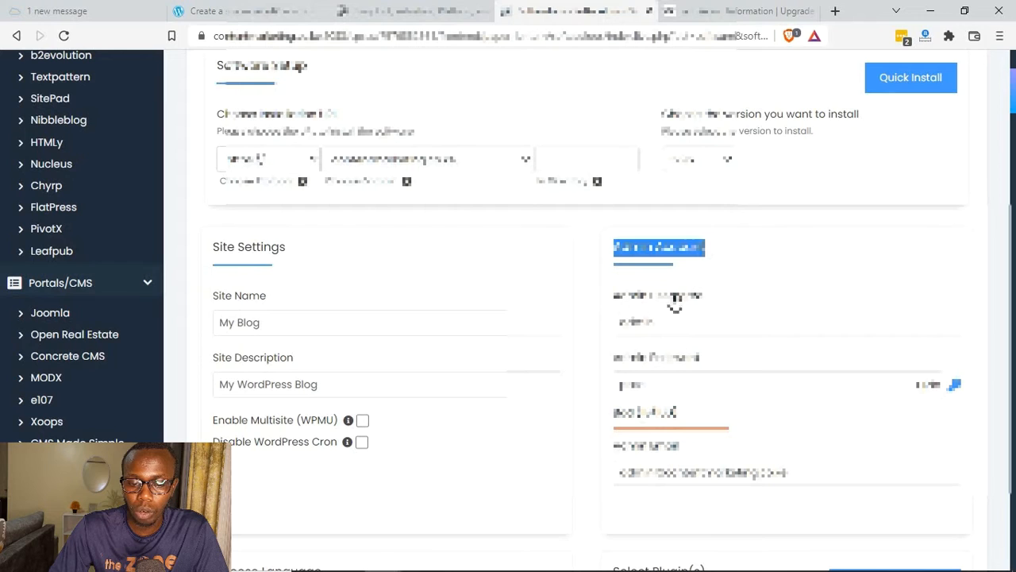
pyautogui.moveTo(615, 296); pyautogui.dragTo(703, 295)
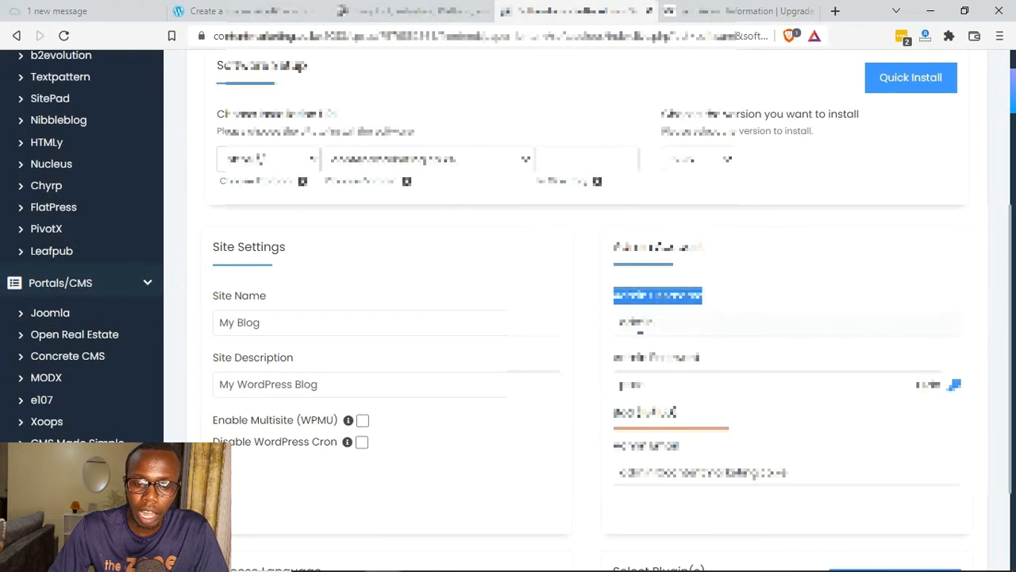
pyautogui.click(640, 325)
pyautogui.scroll(-1, 640, 332)
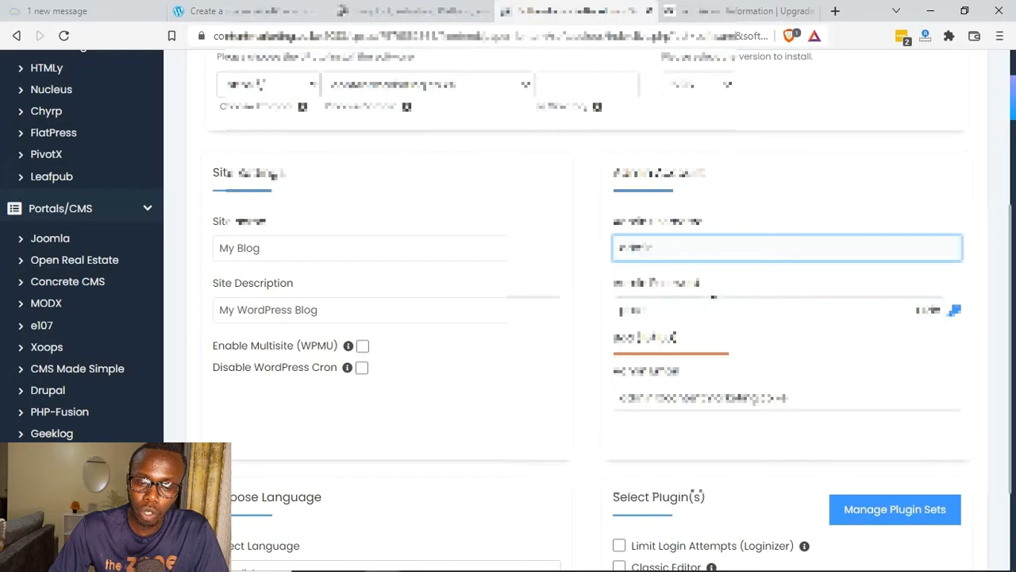
# Step: Replace the default admin password with an automatically generated one
pyautogui.tripleClick(685, 286)
pyautogui.doubleClick(641, 312)
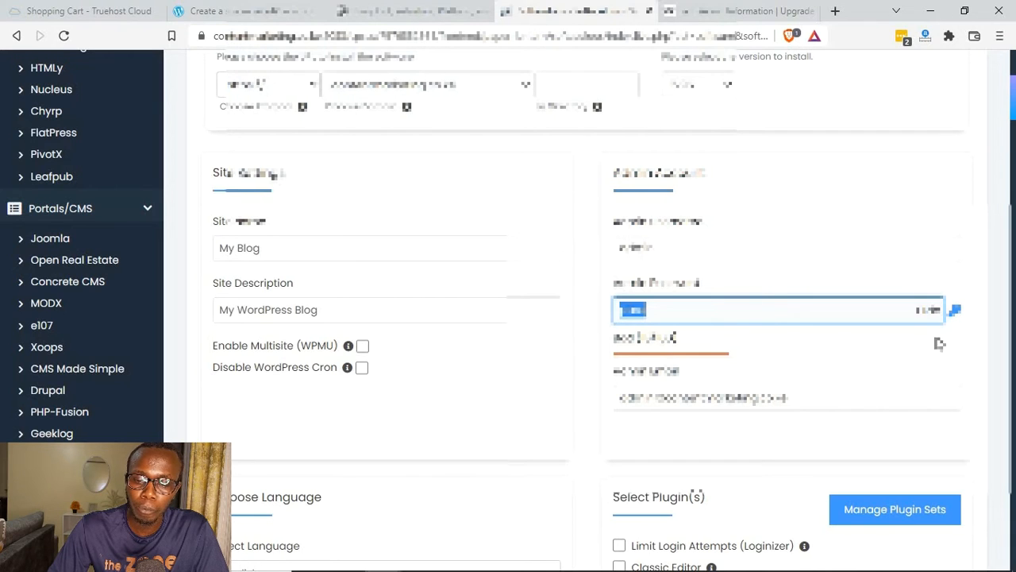
pyautogui.click(963, 332)
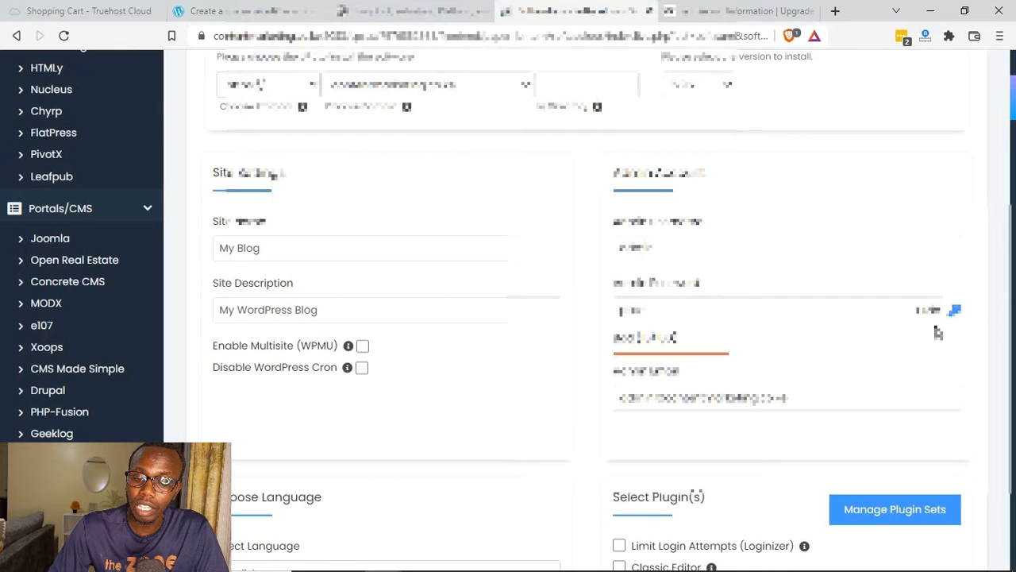
pyautogui.click(955, 311)
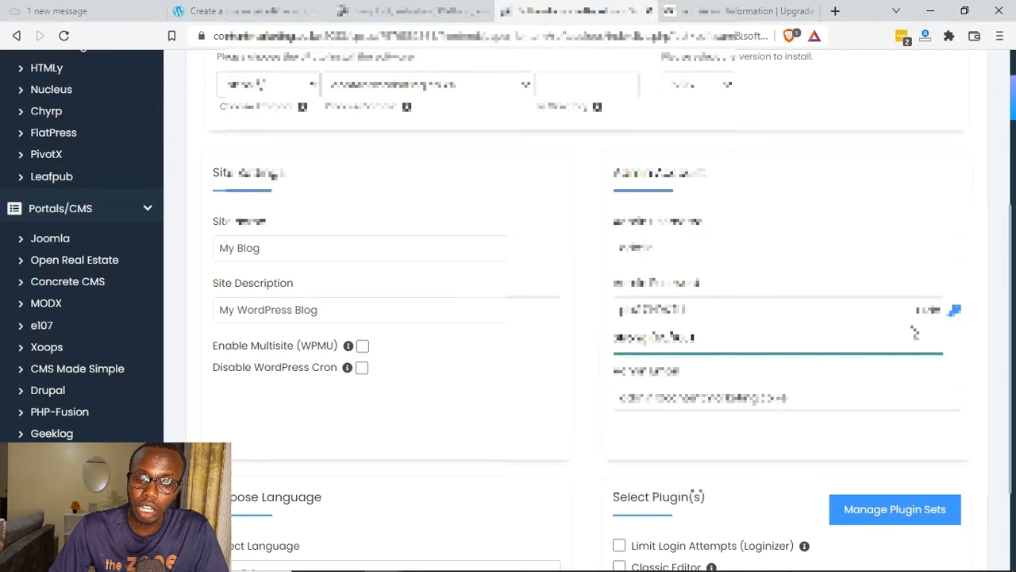
pyautogui.doubleClick(668, 309)
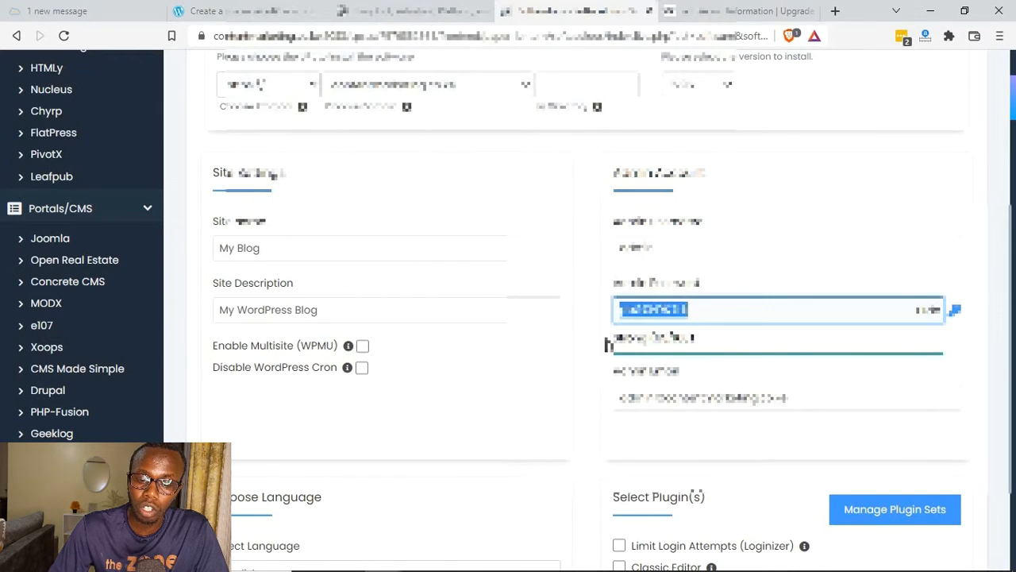
pyautogui.click(610, 342)
pyautogui.scroll(-2, 613, 340)
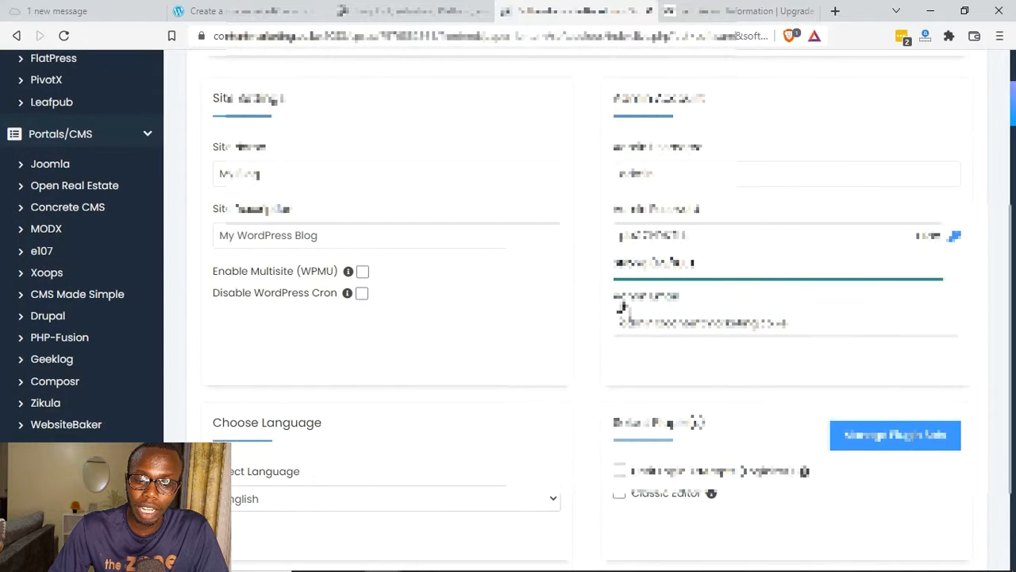
# Step: Check the admin email field and the language, plugin and theme options of the WordPress installation form
pyautogui.tripleClick(656, 300)
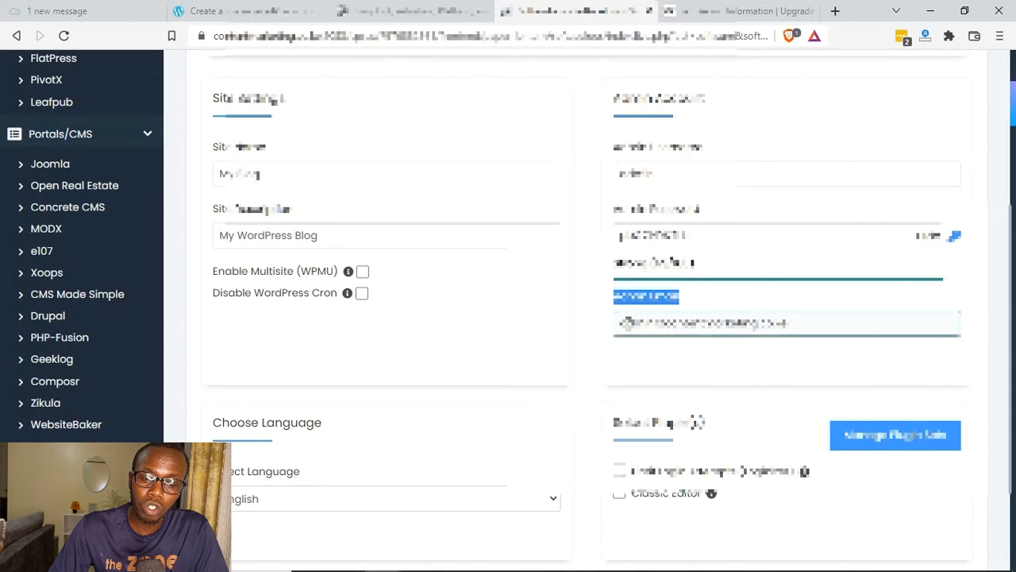
pyautogui.click(628, 322)
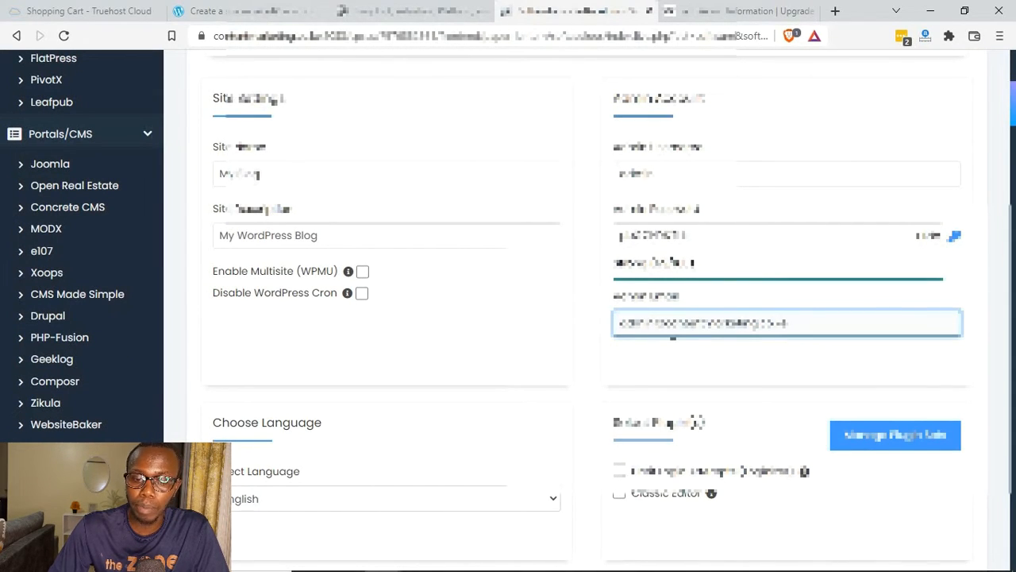
pyautogui.tripleClick(667, 324)
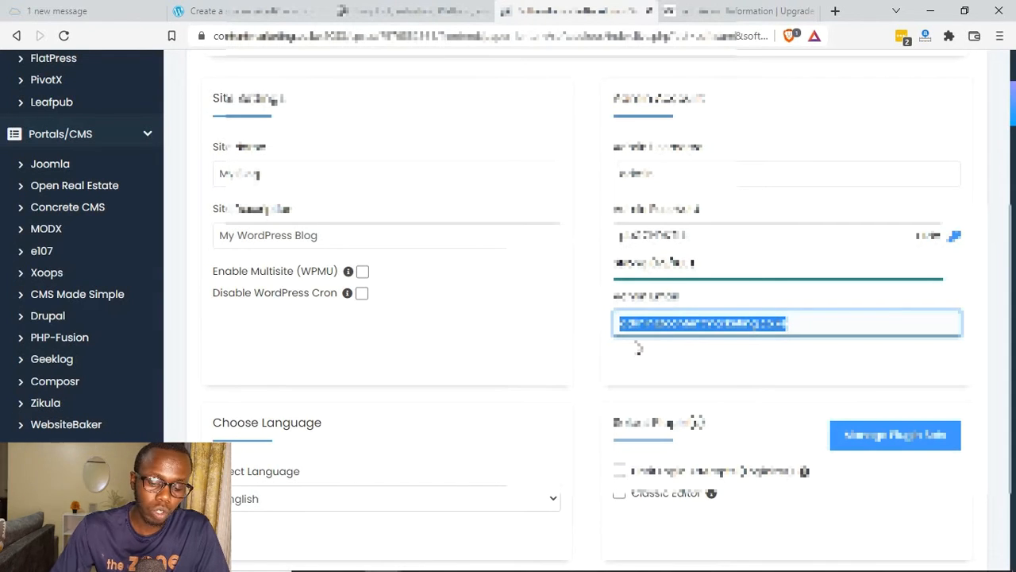
pyautogui.scroll(-10, 625, 385)
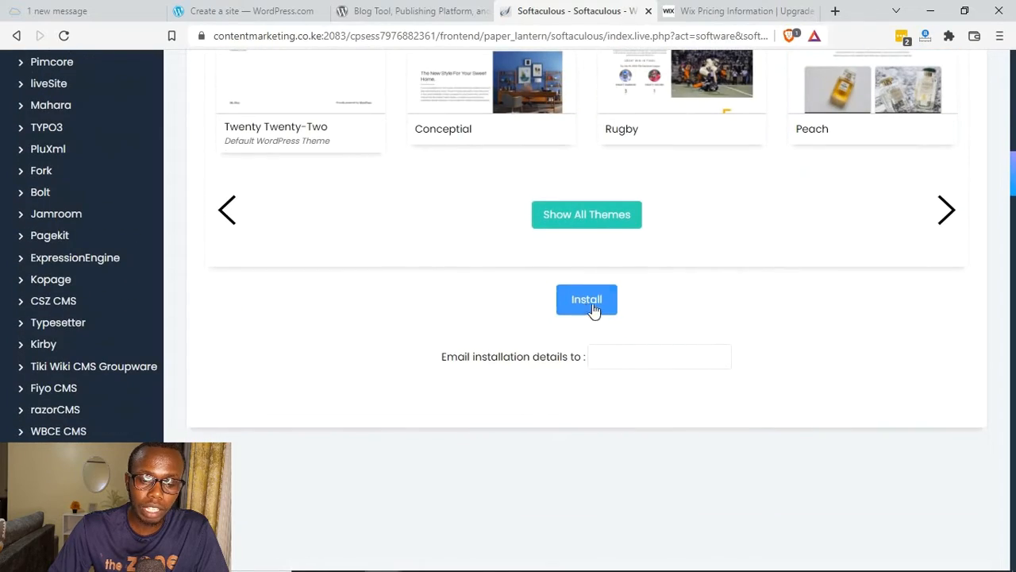
# Step: Open the Softaculous demo blog's login page and log in as admin with the account password
pyautogui.click(585, 307)
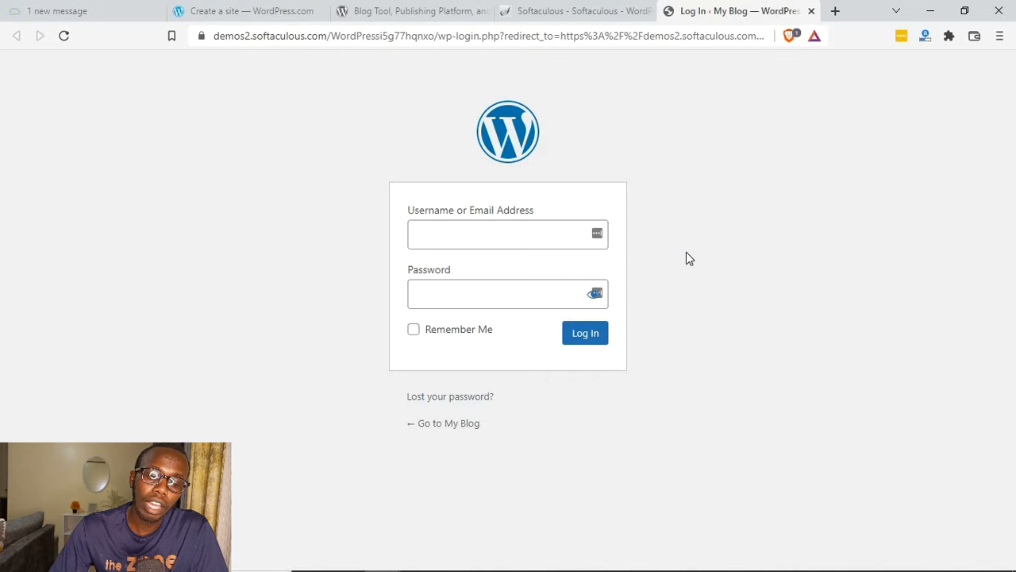
pyautogui.click(469, 238)
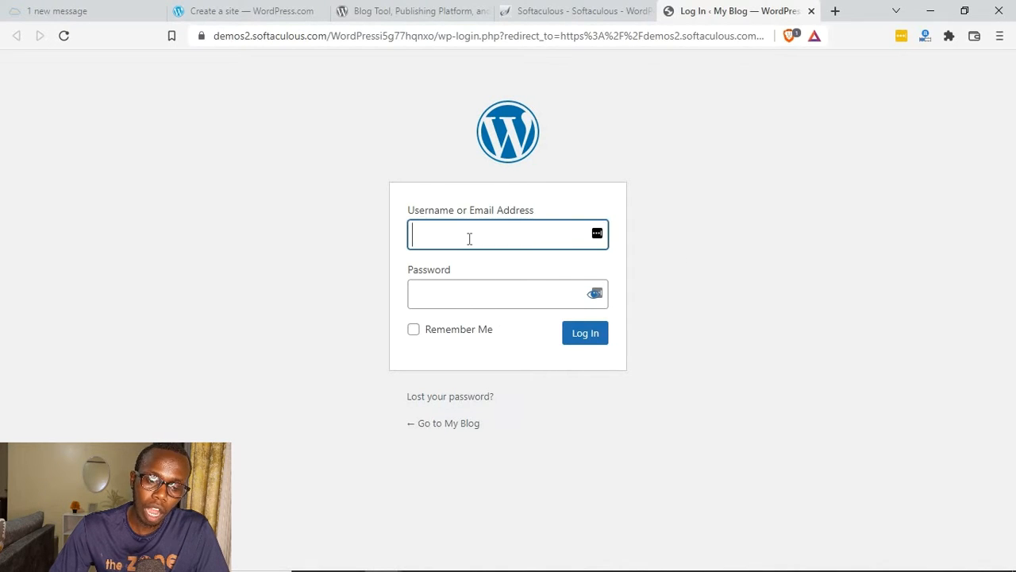
pyautogui.write('admin')
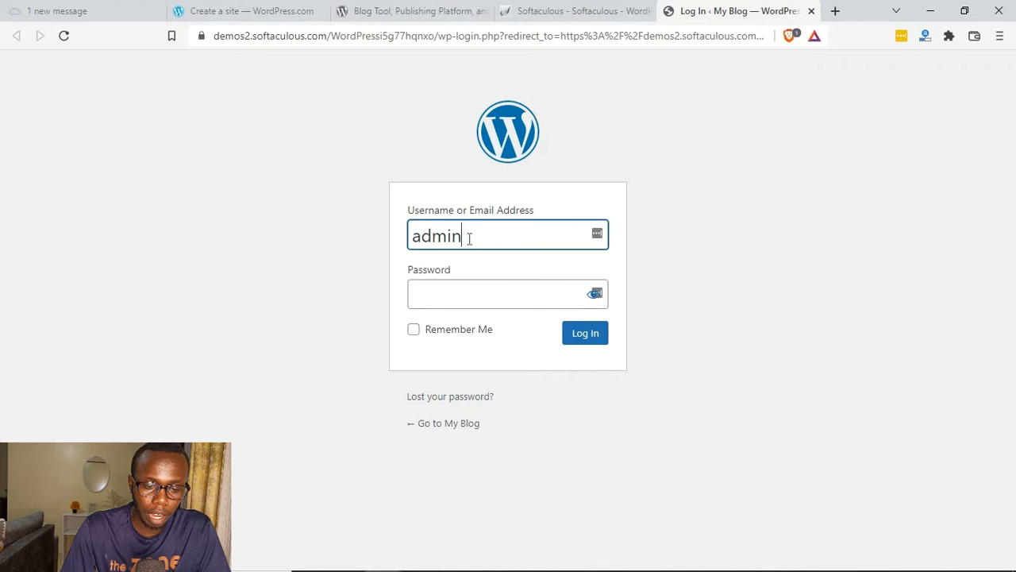
pyautogui.click(469, 299)
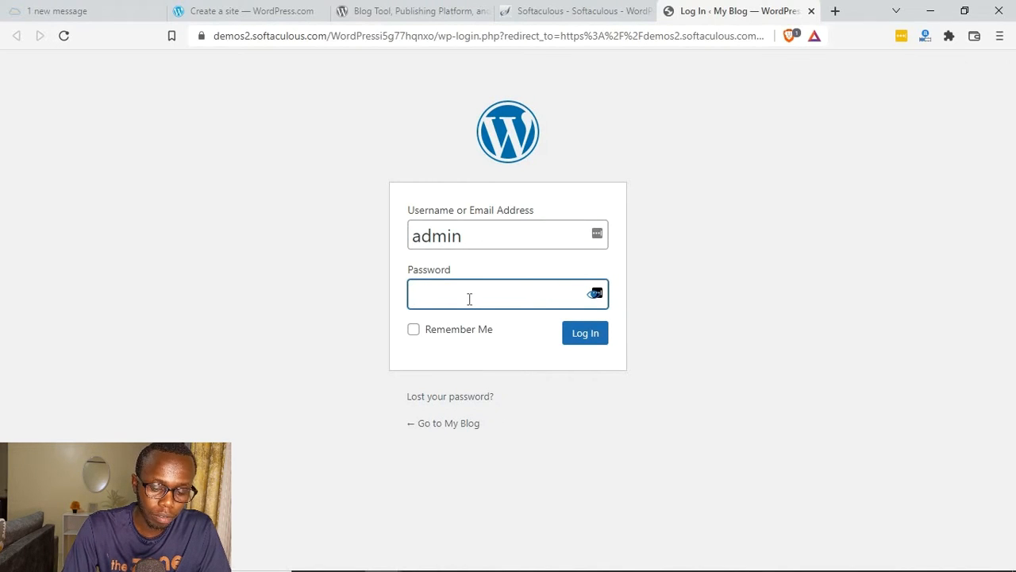
pyautogui.write('pass')
pyautogui.click(588, 335)
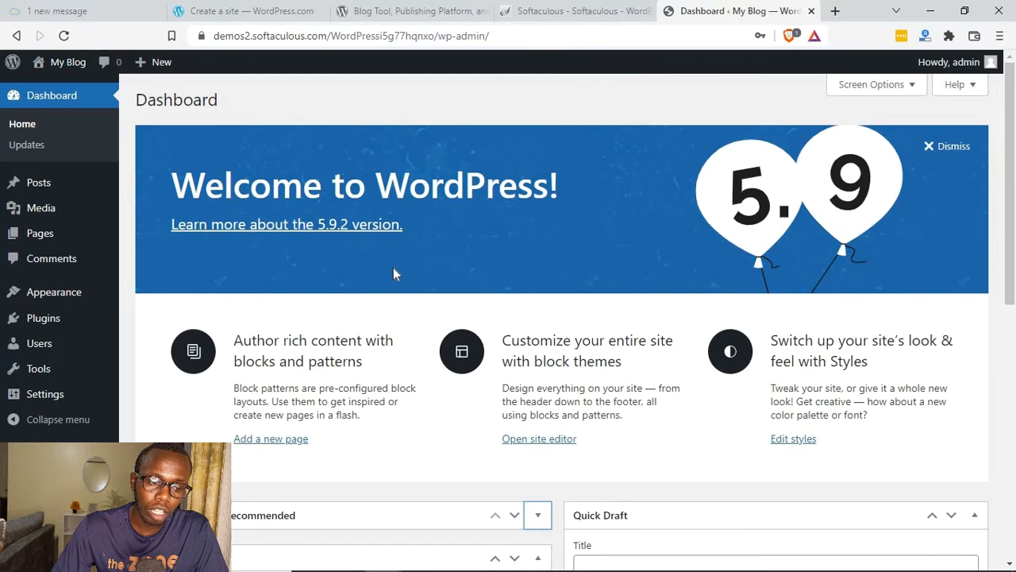
# Step: Open the blog's public front page in a new tab and look through its default layout
pyautogui.moveTo(67, 64)
pyautogui.rightClick(60, 90)
pyautogui.click(179, 96)
pyautogui.click(738, 10)
pyautogui.scroll(-3, 585, 184)
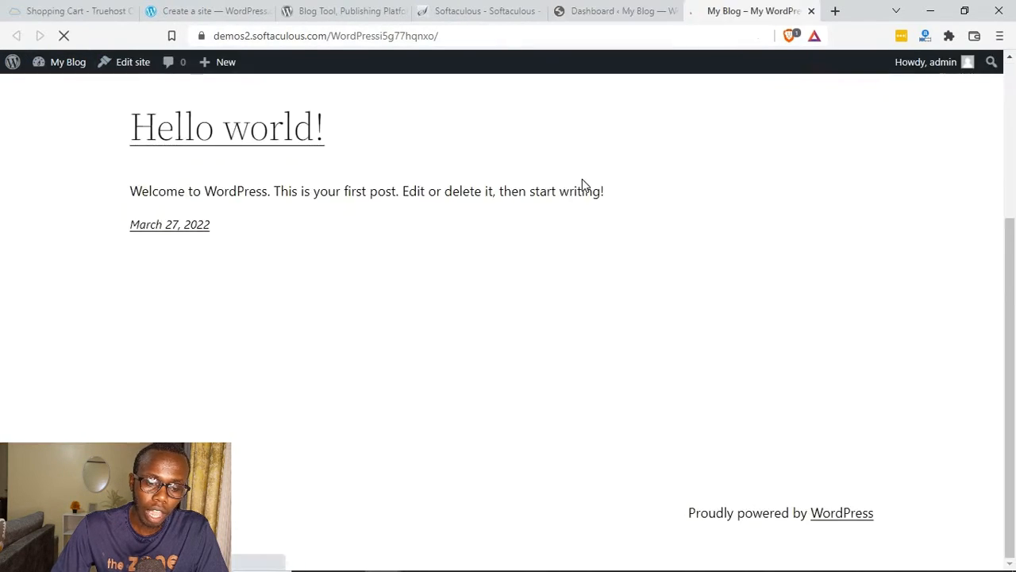
pyautogui.scroll(3, 582, 184)
pyautogui.scroll(-3, 583, 185)
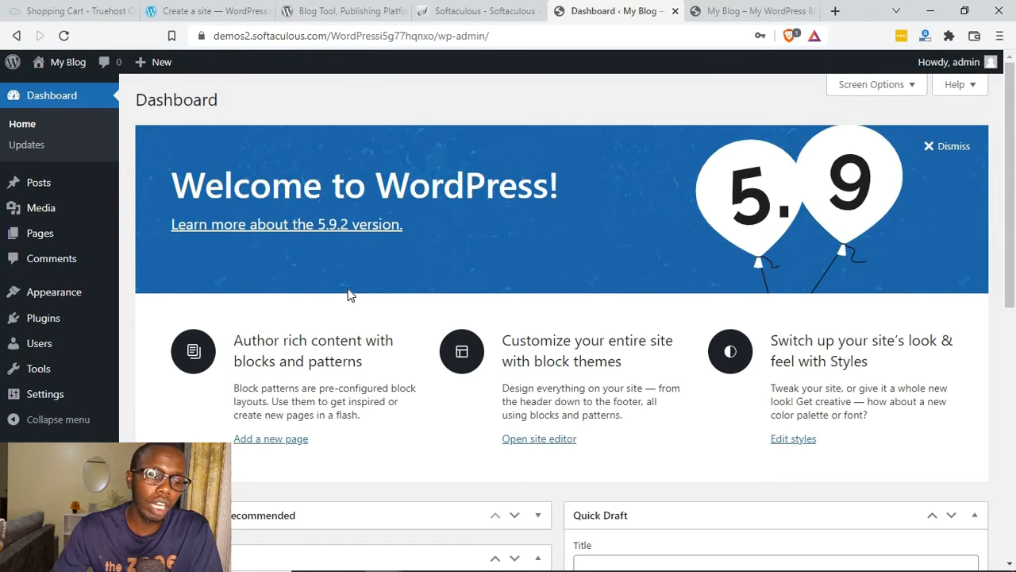
# Step: Open the popular plugins available to add and install Contact Form 7
pyautogui.moveTo(55, 326)
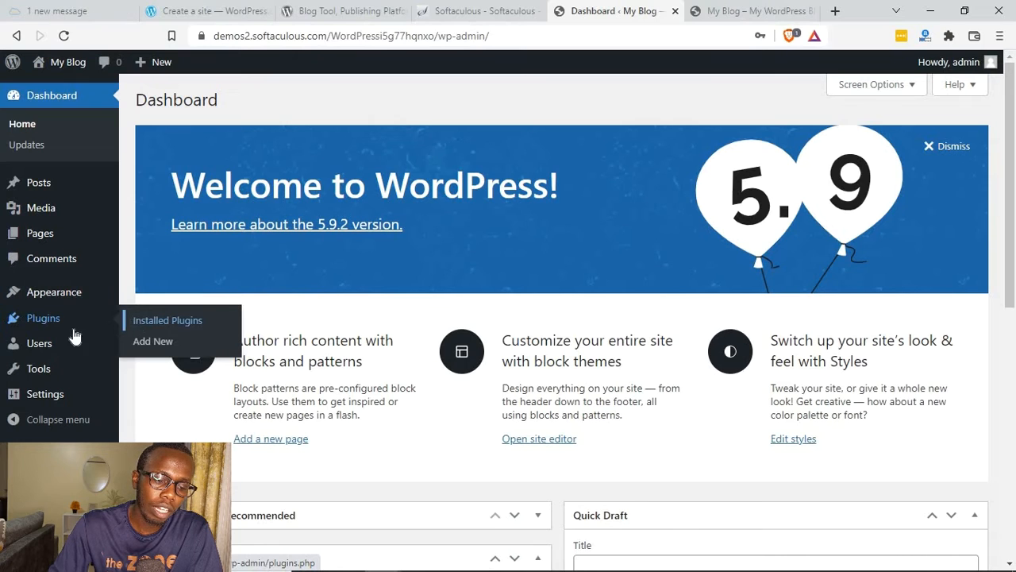
pyautogui.click(153, 342)
pyautogui.click(223, 143)
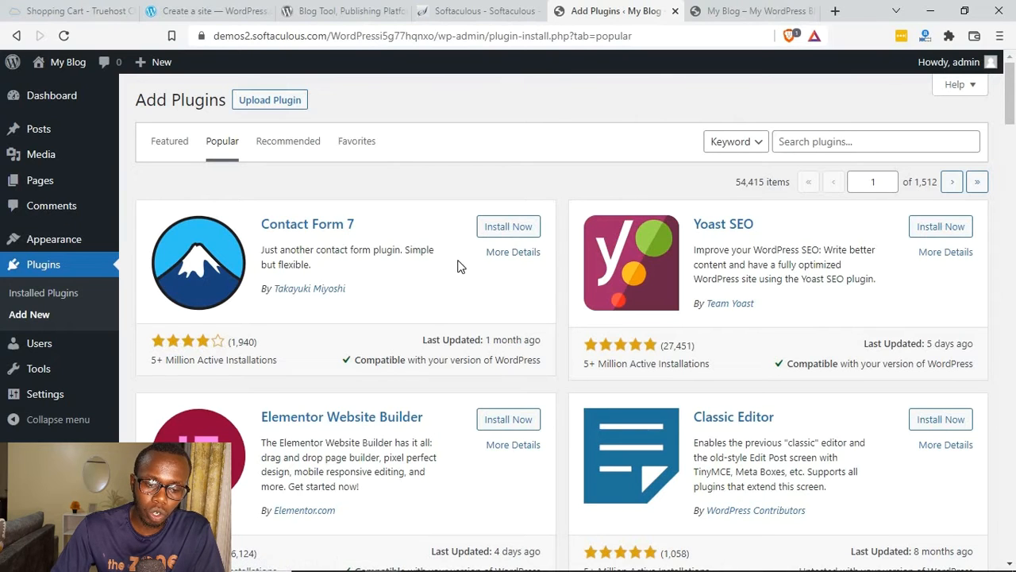
pyautogui.click(524, 229)
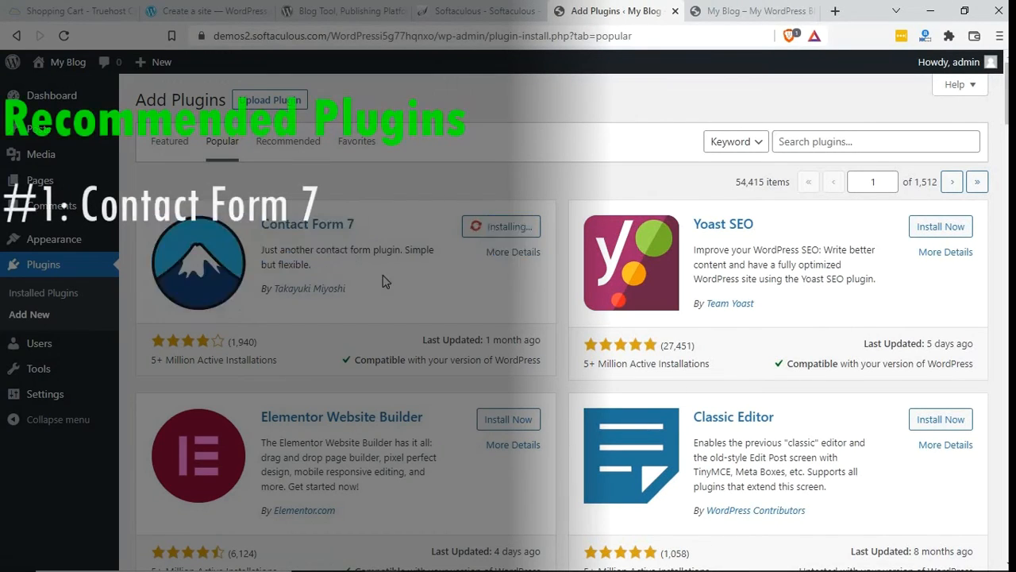
pyautogui.moveTo(315, 267); pyautogui.dragTo(260, 251)
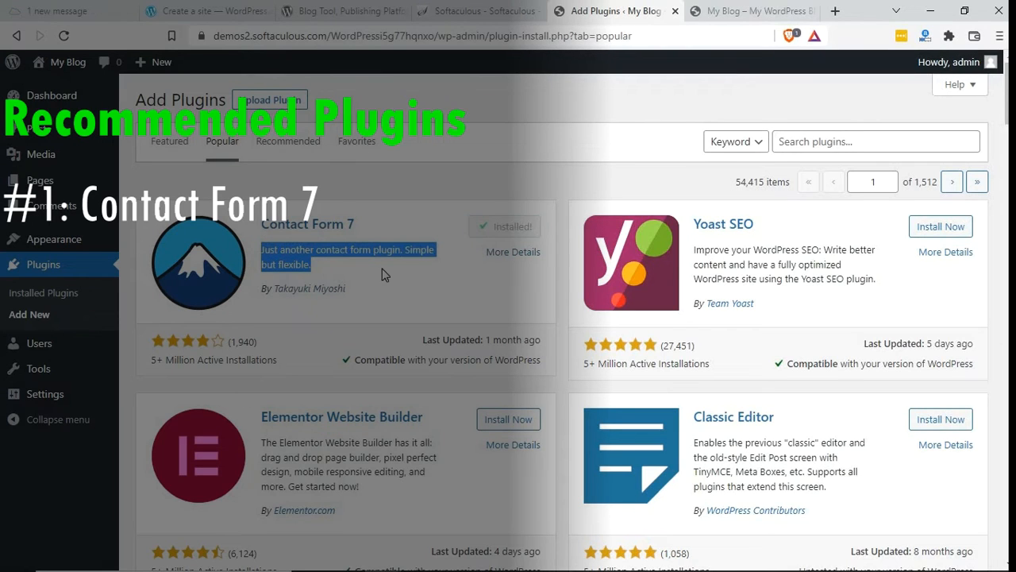
# Step: Install the Yoast SEO and Jetpack plugins from the popular plugins
pyautogui.click(937, 227)
pyautogui.click(786, 279)
pyautogui.tripleClick(786, 279)
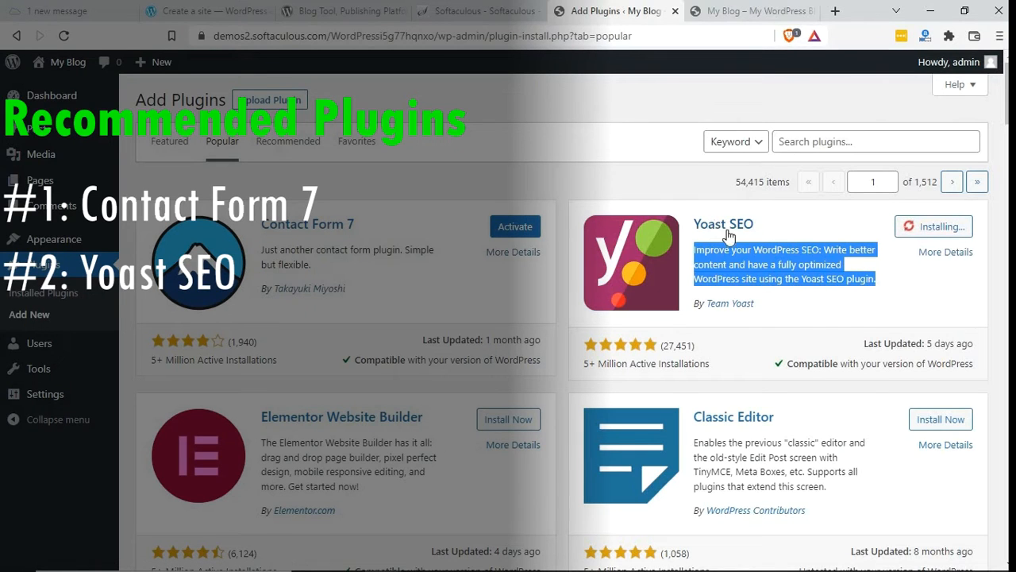
pyautogui.scroll(-7, 279, 262)
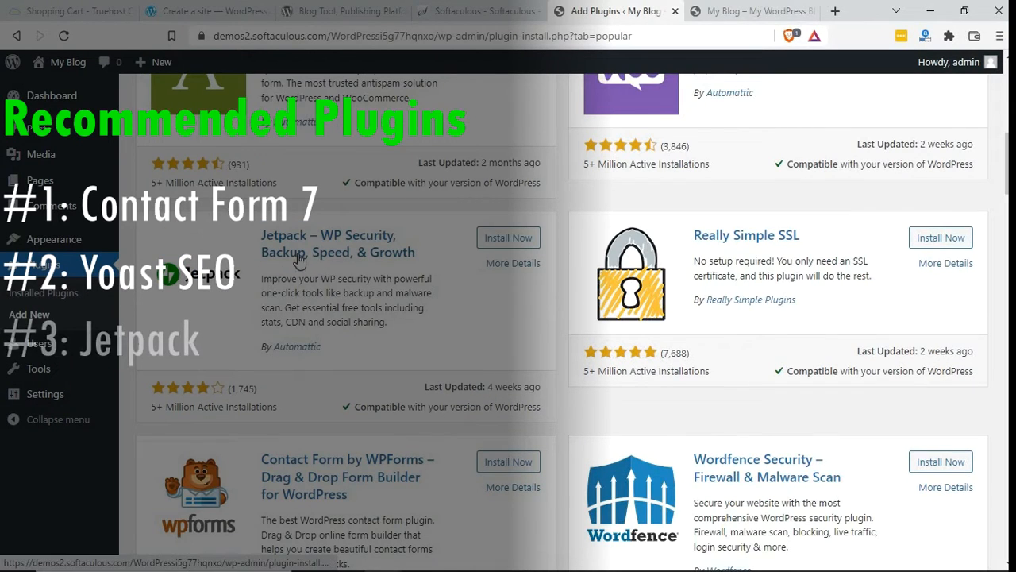
pyautogui.click(510, 239)
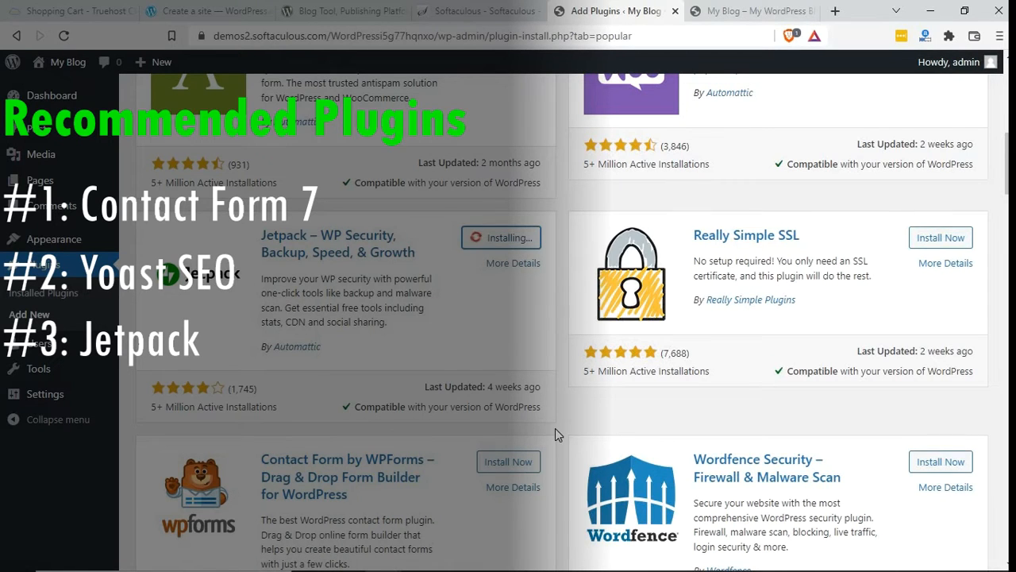
# Step: Install the MonsterInsights Google Analytics plugin from the popular plugins
pyautogui.scroll(-8, 555, 428)
pyautogui.click(508, 227)
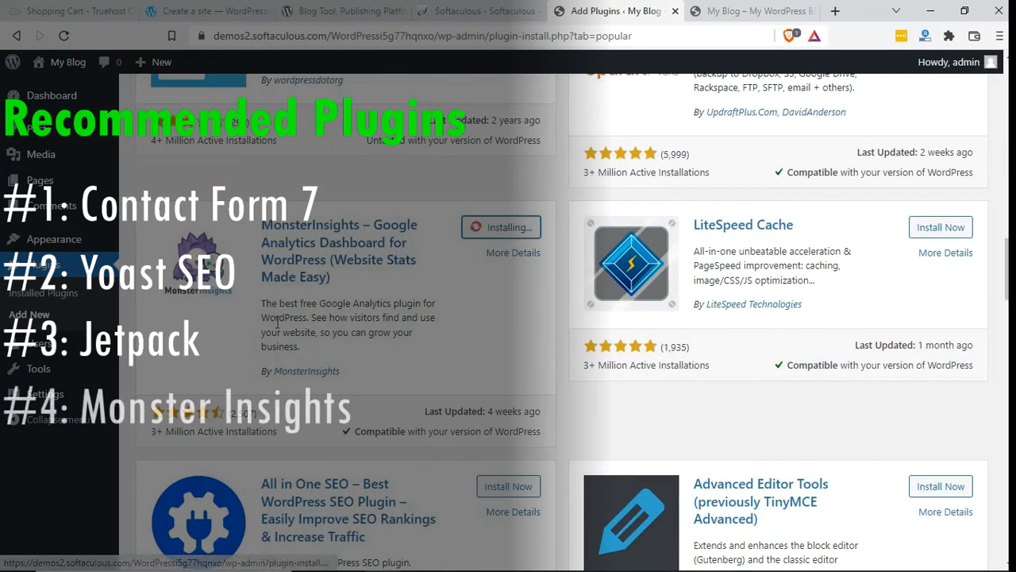
pyautogui.moveTo(262, 304); pyautogui.dragTo(308, 351)
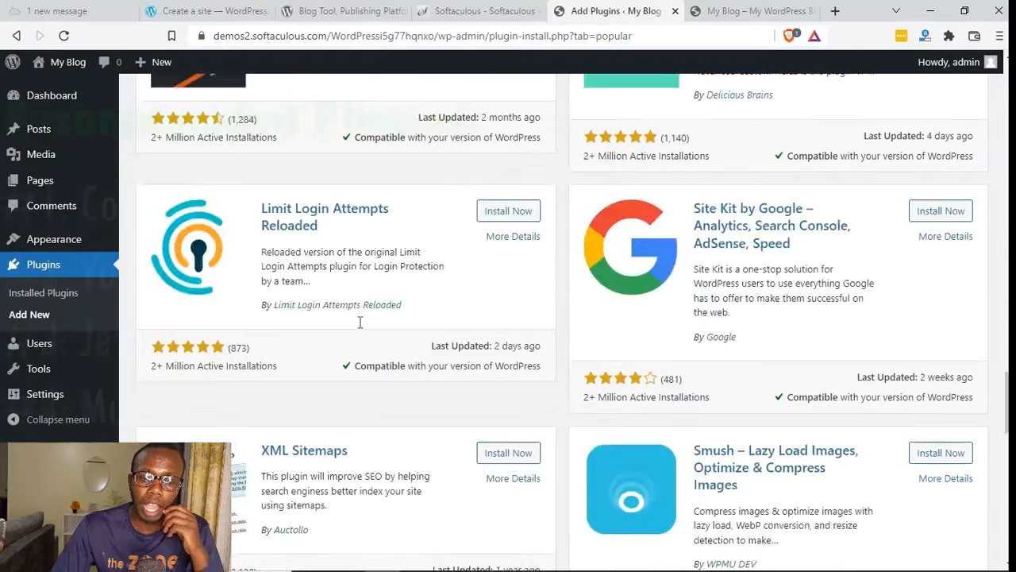
# Step: Activate the Contact Form 7 plugin and look over the list of installed plugins
pyautogui.scroll(20, 359, 320)
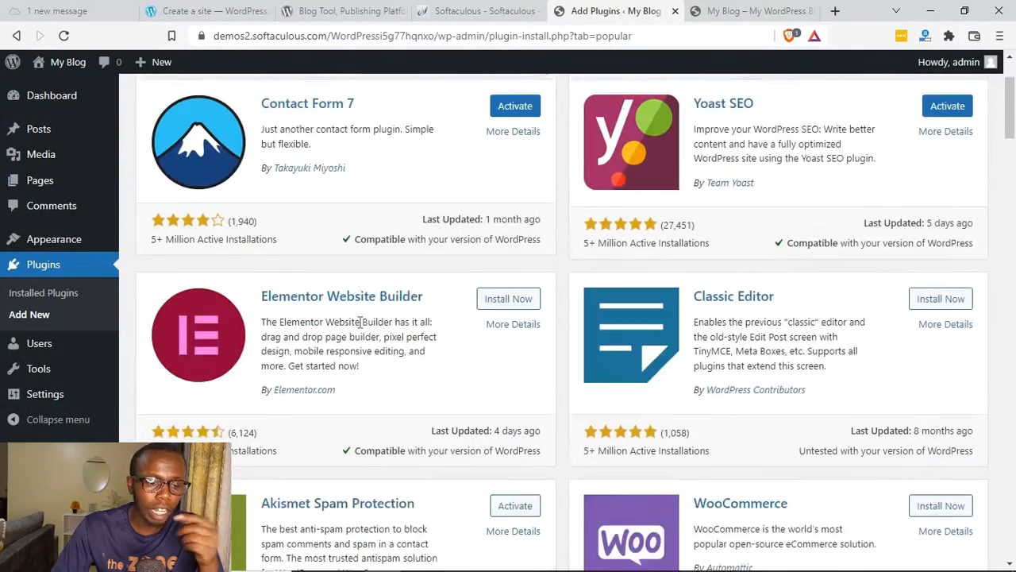
pyautogui.scroll(2, 361, 321)
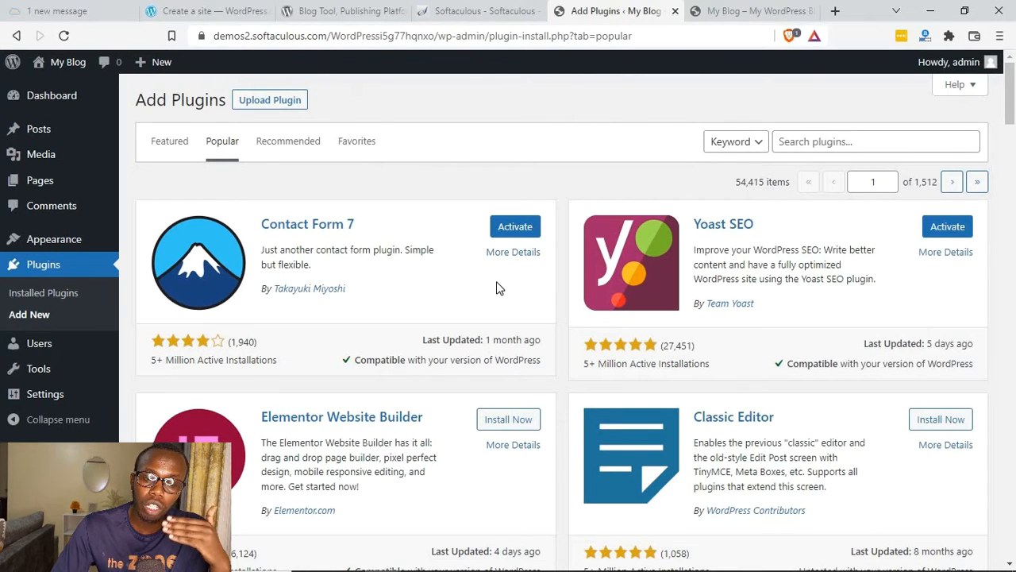
pyautogui.click(516, 228)
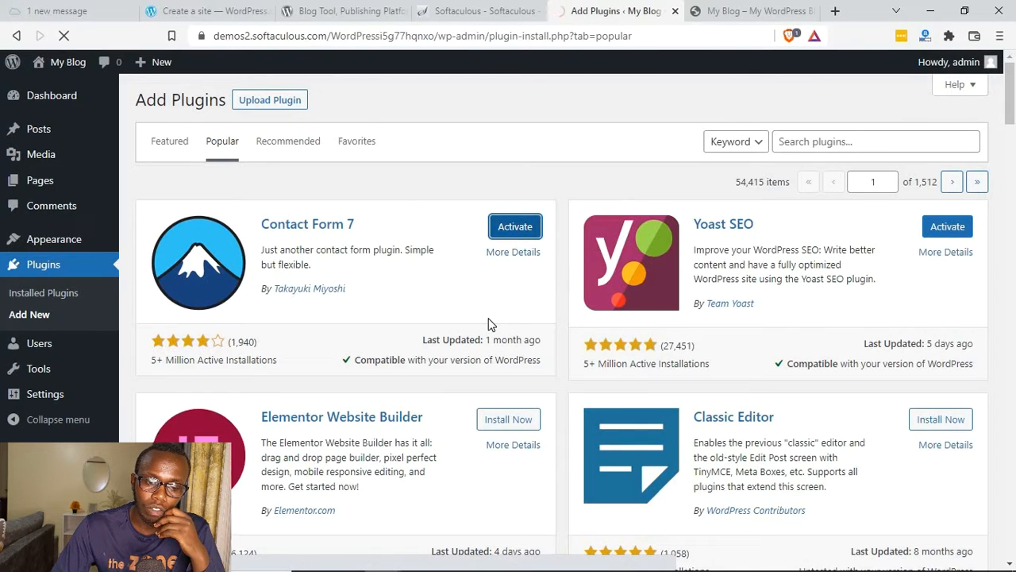
pyautogui.scroll(-3, 285, 267)
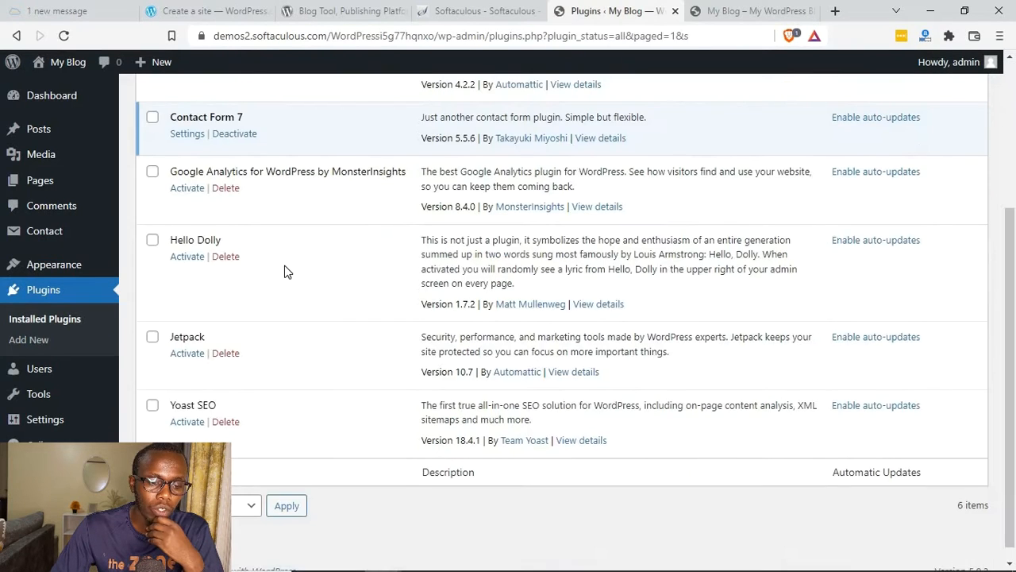
pyautogui.scroll(3, 284, 267)
pyautogui.scroll(-3, 285, 268)
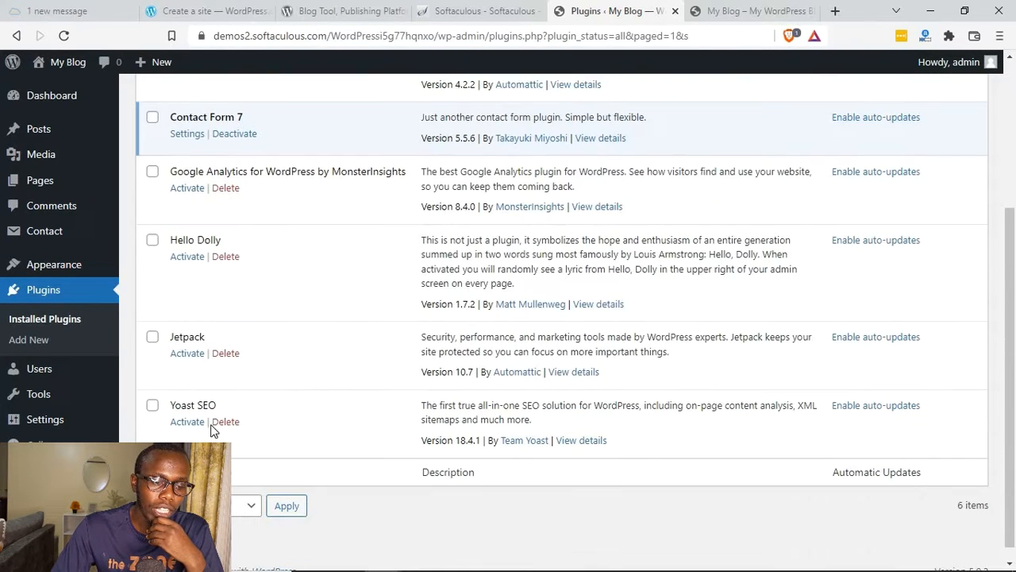
pyautogui.scroll(3, 191, 284)
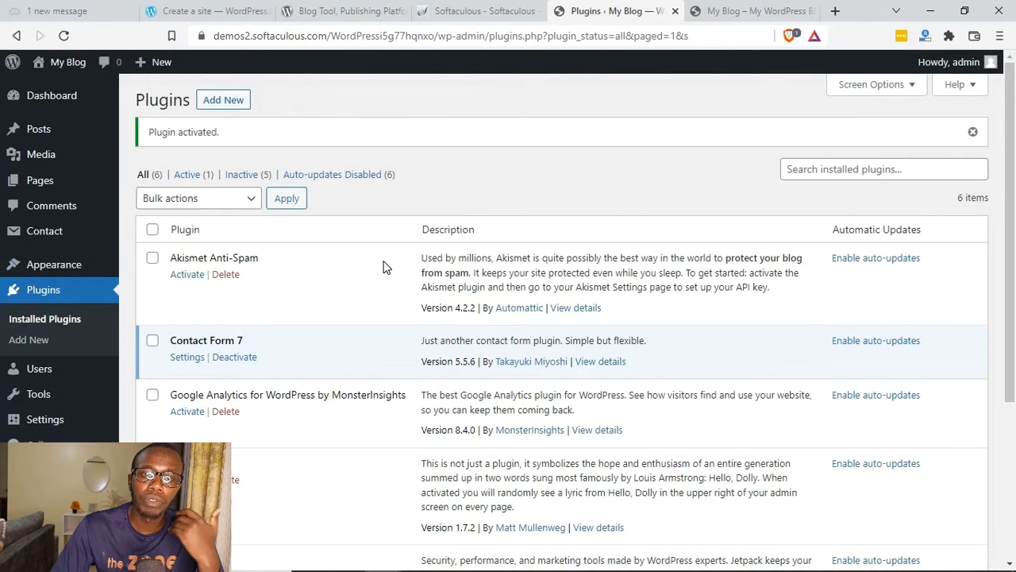
# Step: View the blog's front page in its own tab and return to the installed plugins list
pyautogui.hotkey('ctrl', 'Tab')
pyautogui.click(657, 294)
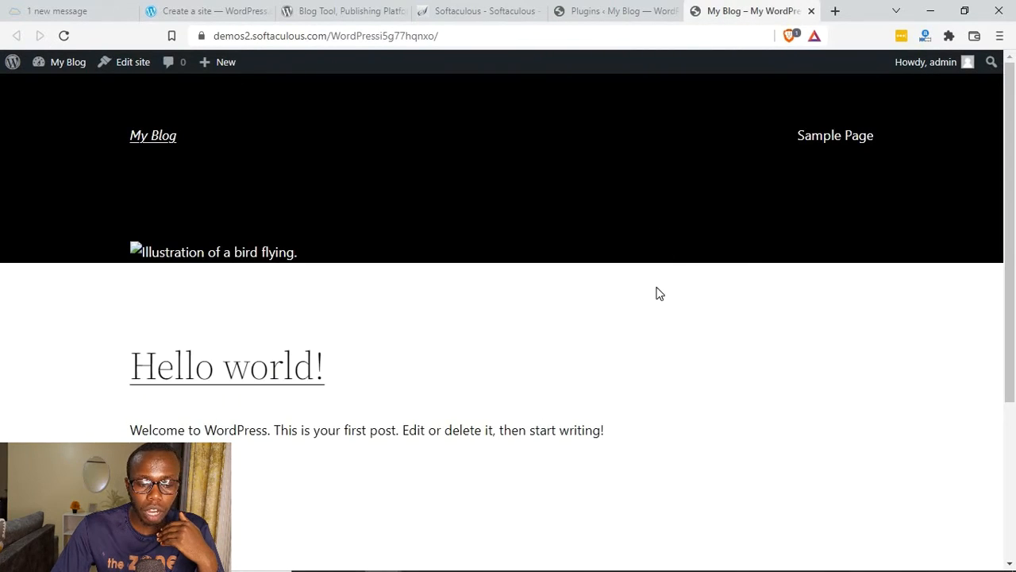
pyautogui.hotkey('ctrl', 'shift', 'Tab')
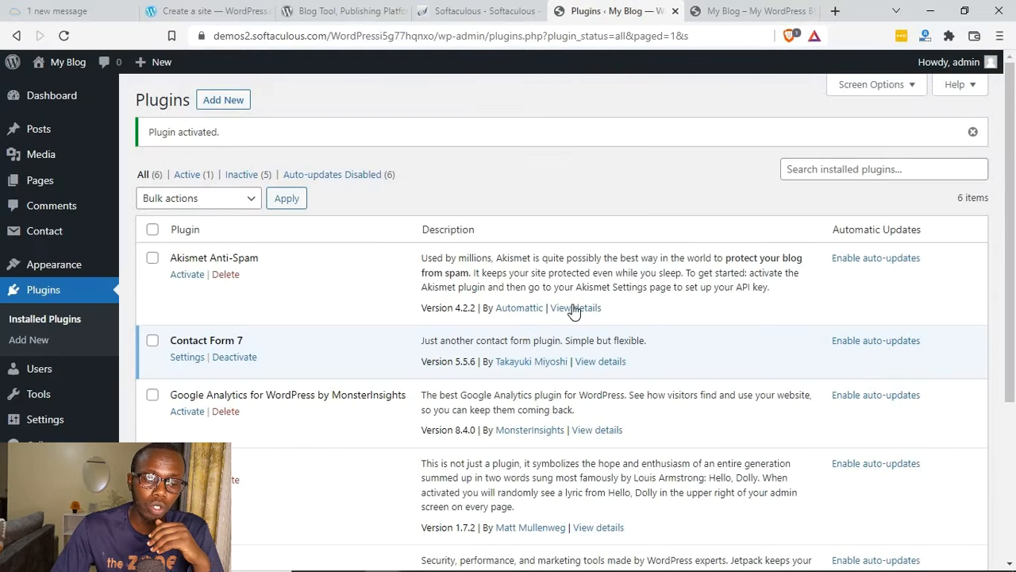
# Step: Activate the Twenty Twenty-One theme and look over the blog's front page with it
pyautogui.moveTo(41, 265)
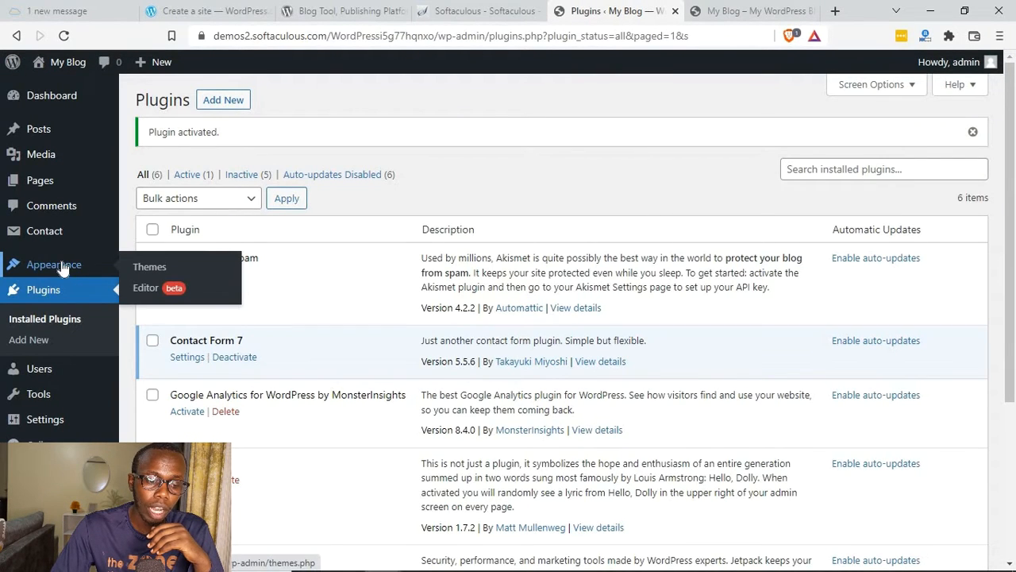
pyautogui.click(150, 268)
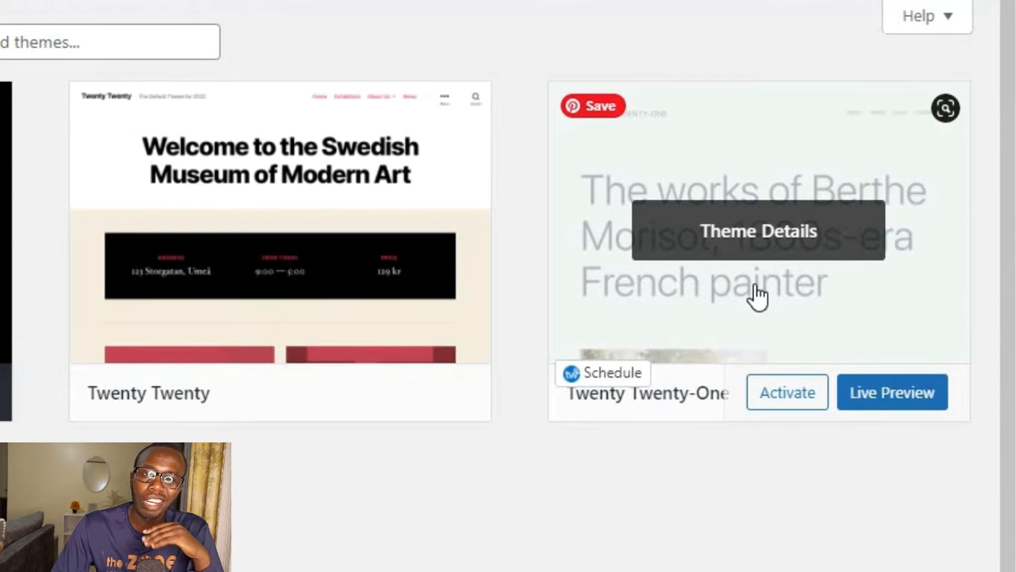
pyautogui.click(787, 392)
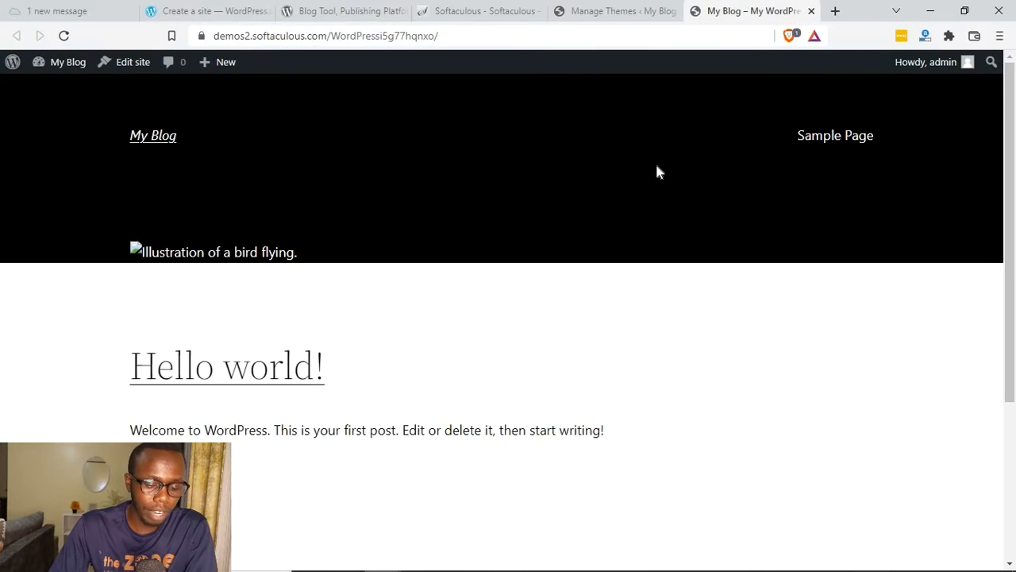
pyautogui.scroll(-5, 613, 297)
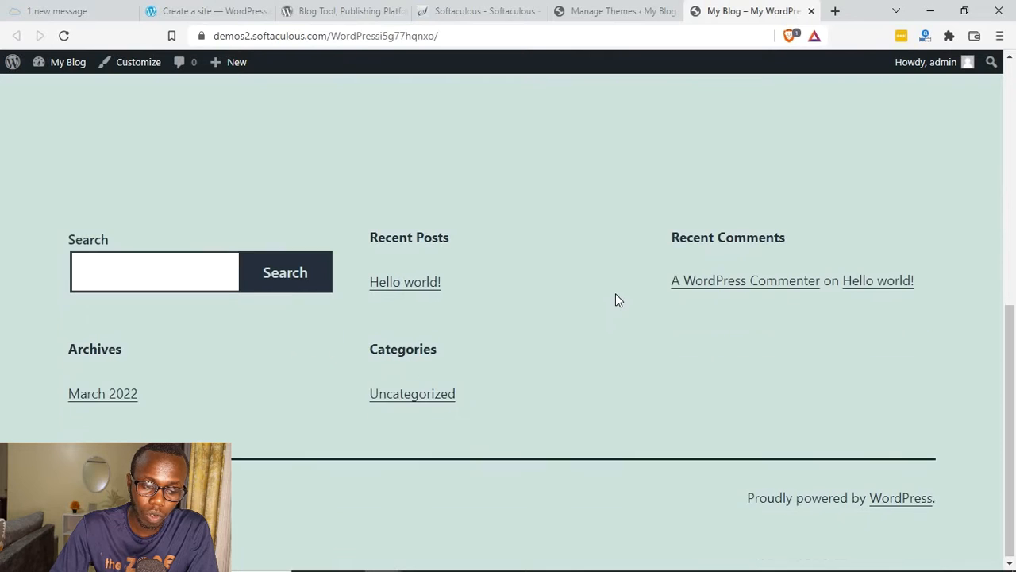
pyautogui.scroll(5, 615, 293)
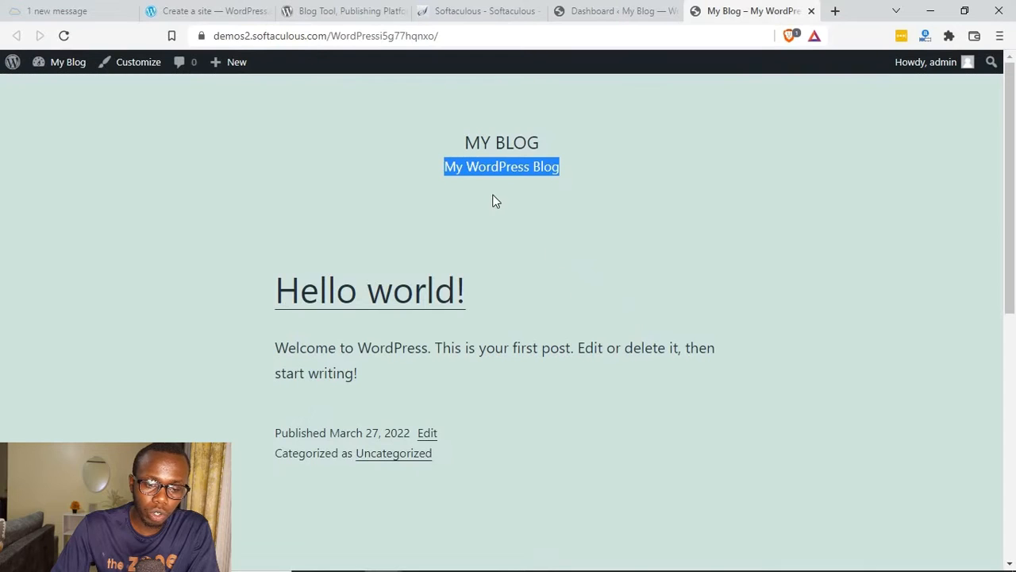
pyautogui.moveTo(380, 147); pyautogui.dragTo(664, 181)
pyautogui.click(529, 217)
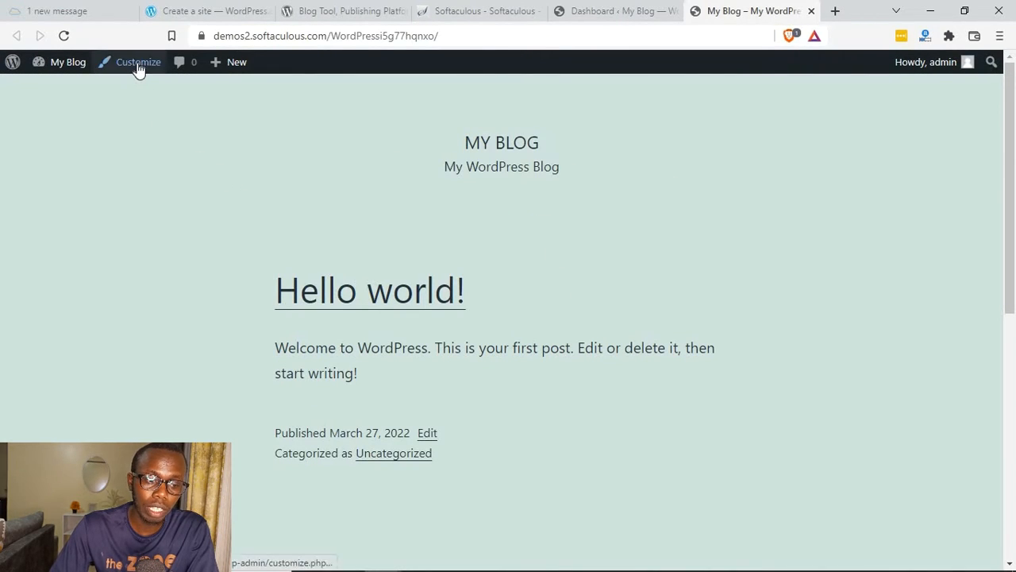
# Step: Open the theme Customizer in its own browser tab, place that tab beside the dashboard tab and switch to it
pyautogui.click(635, 10)
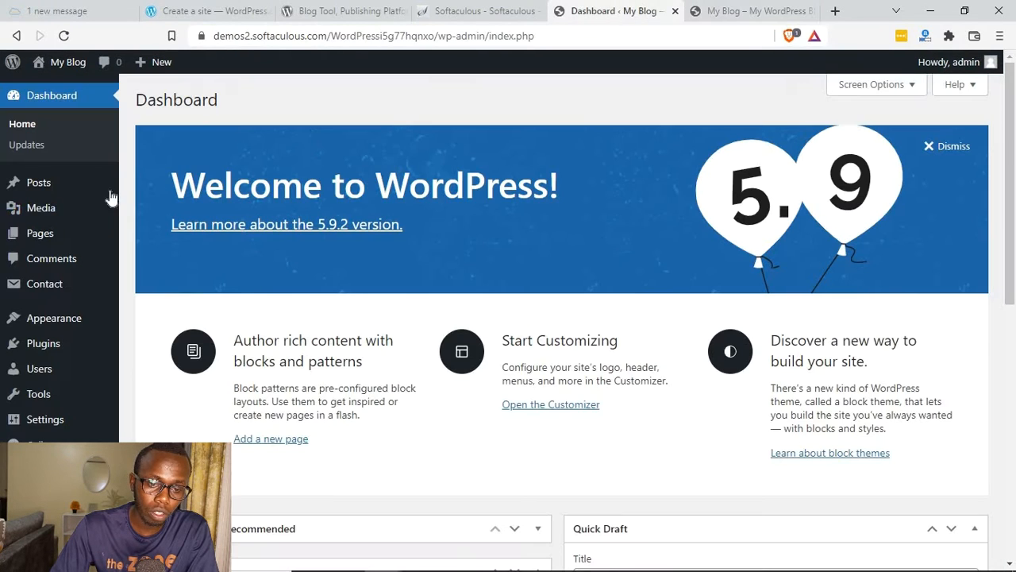
pyautogui.moveTo(64, 319)
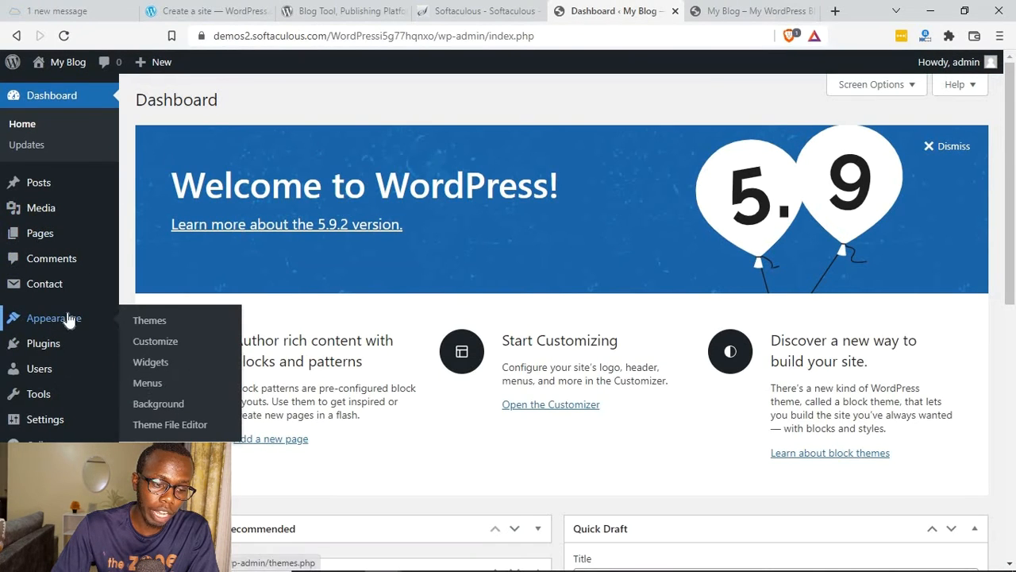
pyautogui.rightClick(155, 348)
pyautogui.click(194, 353)
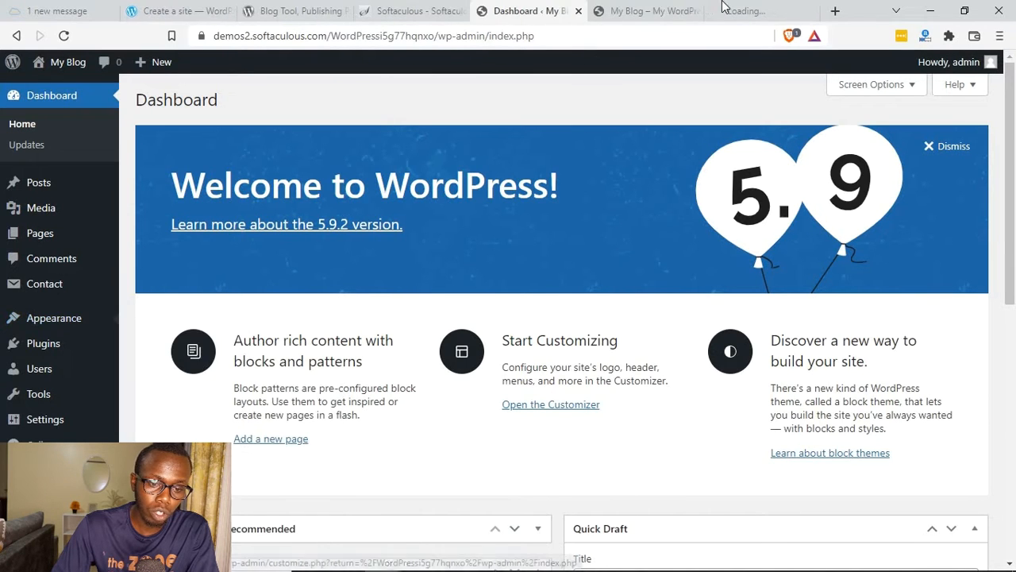
pyautogui.moveTo(717, 8); pyautogui.dragTo(599, 9)
pyautogui.hotkey('ctrl', 'Tab')
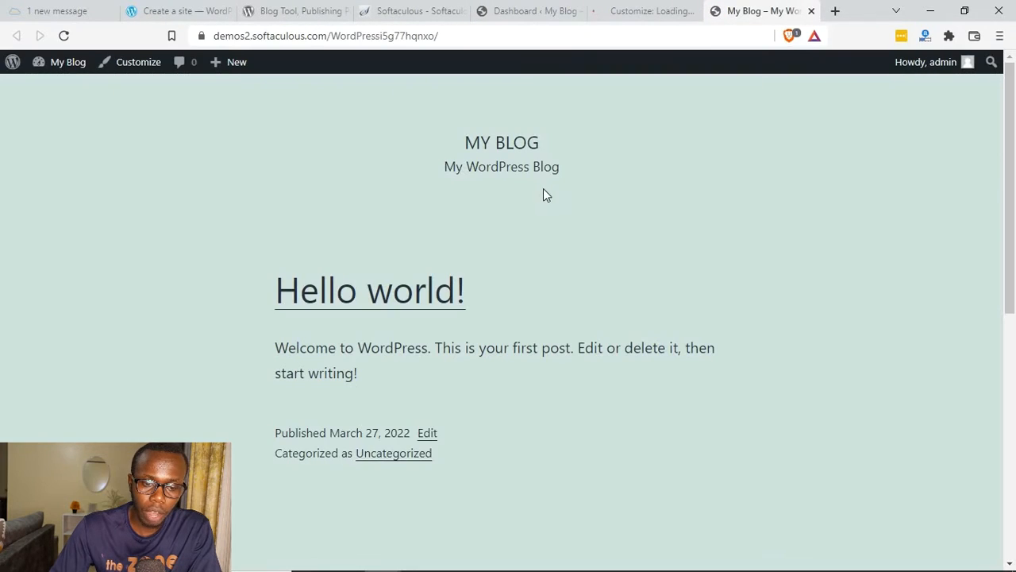
pyautogui.moveTo(567, 181); pyautogui.dragTo(540, 143)
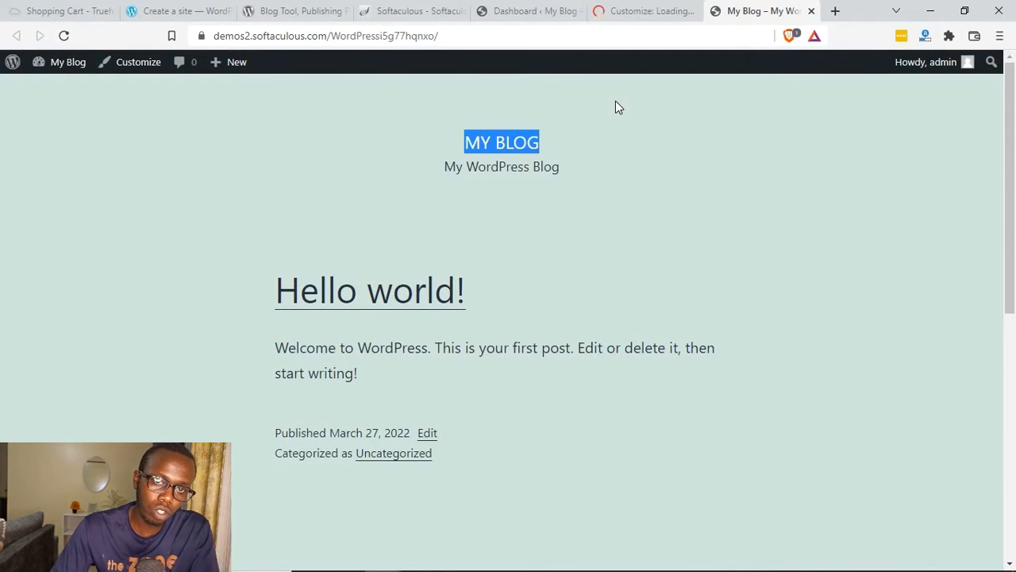
pyautogui.click(633, 8)
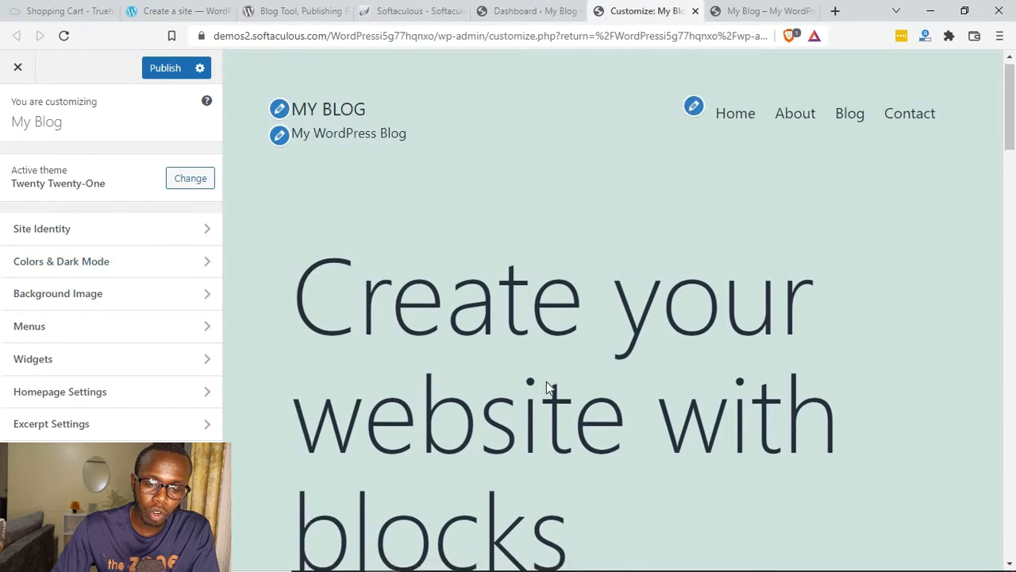
# Step: Examine the homepage preview and the Menus section with its navigation links, and return to the main customization options
pyautogui.scroll(-5, 547, 381)
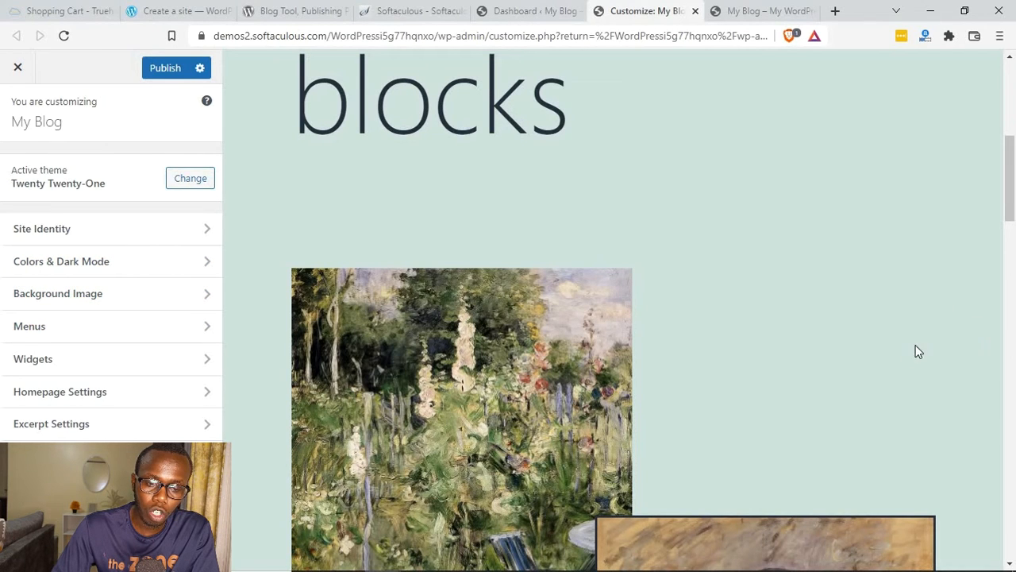
pyautogui.scroll(-8, 921, 357)
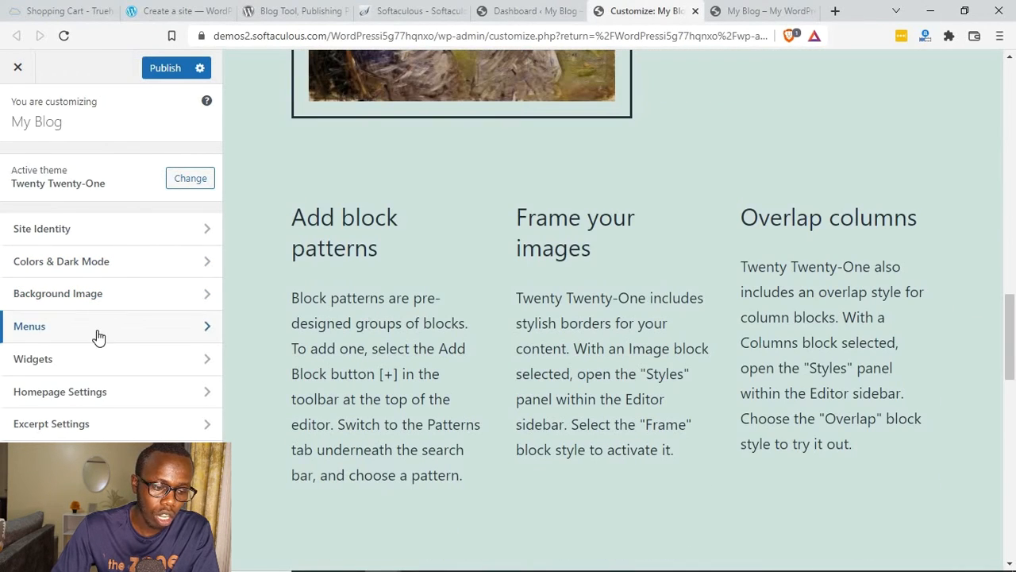
pyautogui.click(97, 334)
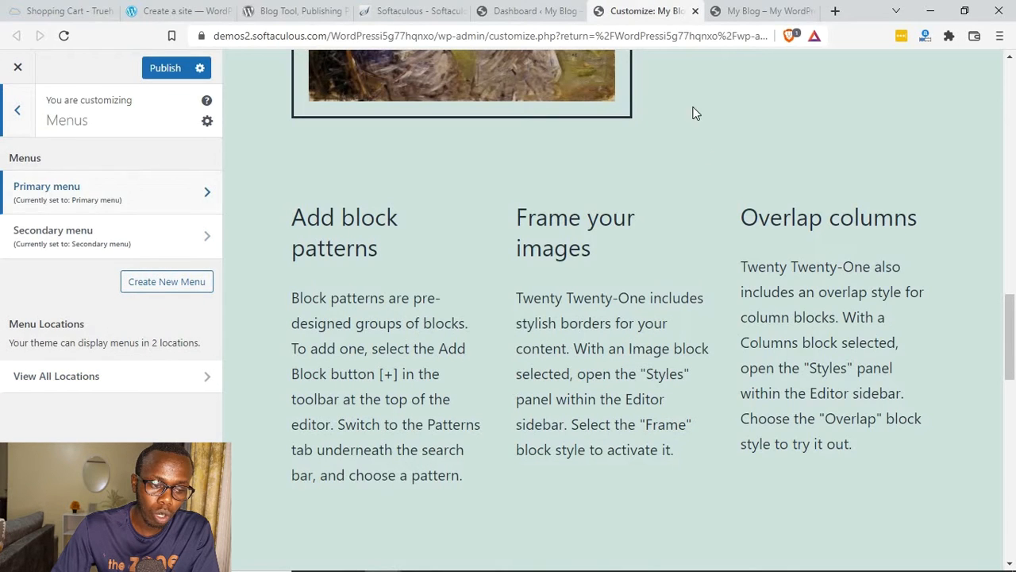
pyautogui.scroll(8, 706, 150)
pyautogui.moveTo(665, 99); pyautogui.dragTo(949, 136)
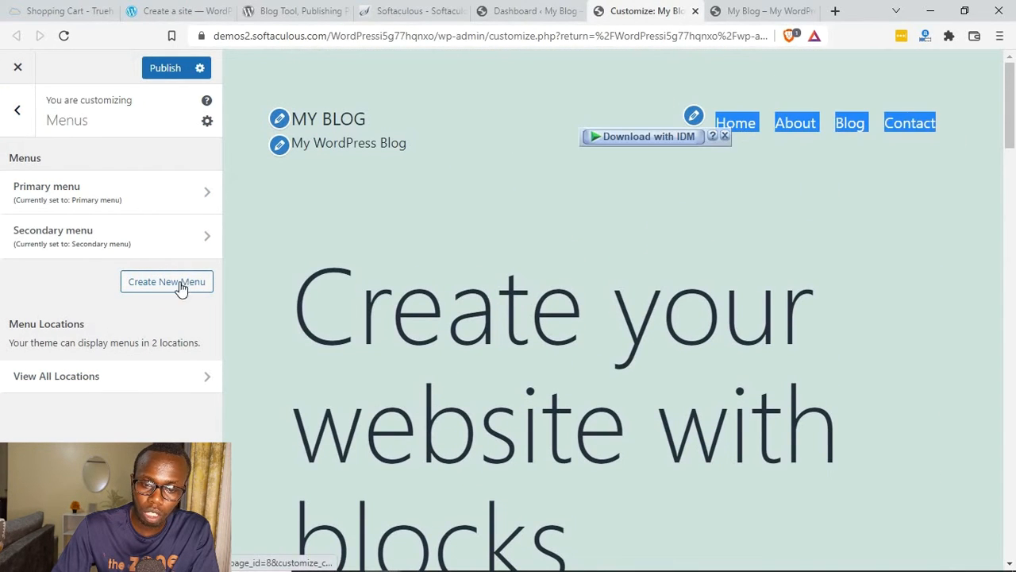
pyautogui.click(18, 113)
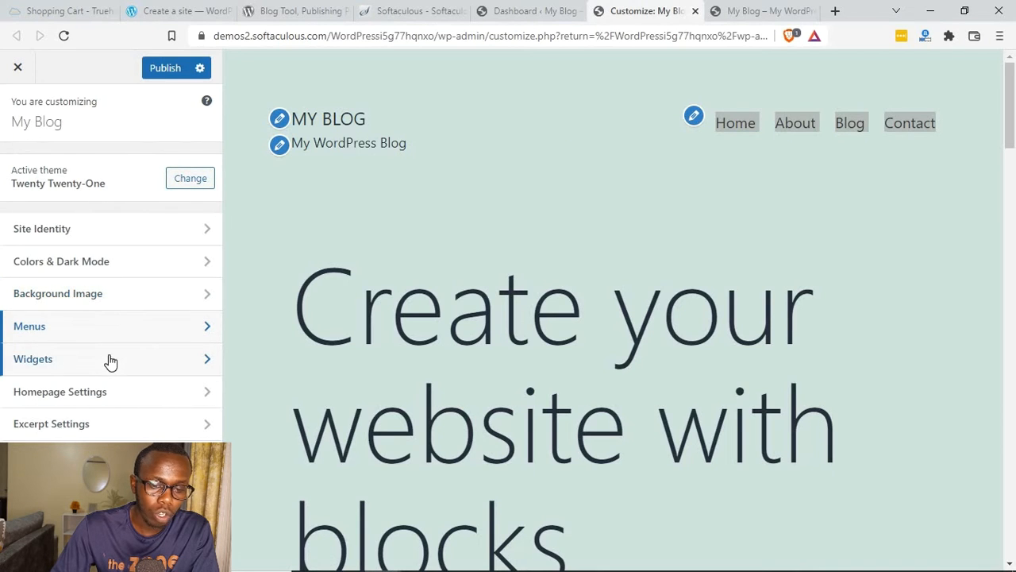
# Step: Reload the live front page and compare its header, post and footer widgets with the Customizer's homepage preview
pyautogui.click(764, 11)
pyautogui.scroll(-6, 701, 333)
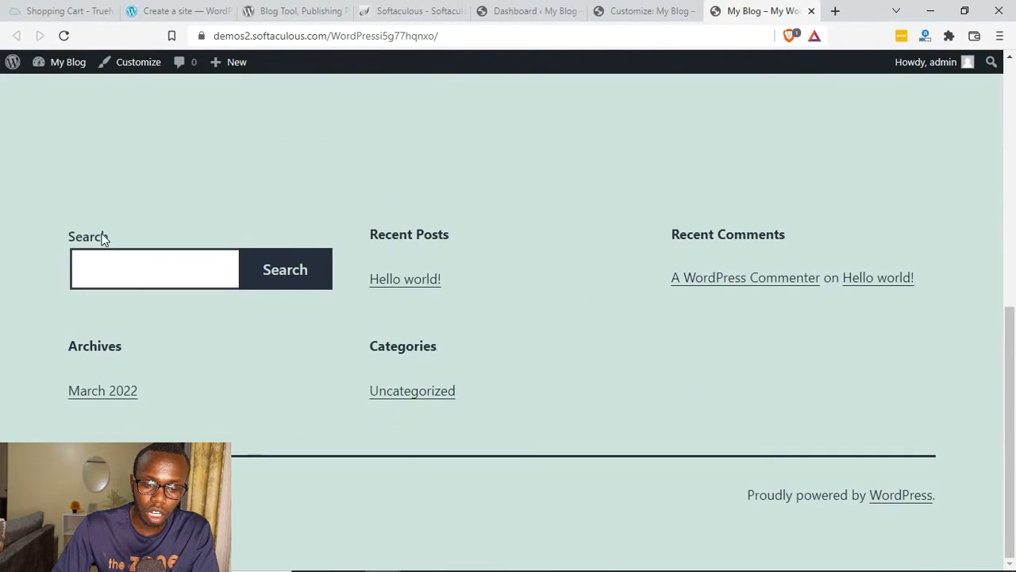
pyautogui.tripleClick(246, 276)
pyautogui.click(647, 11)
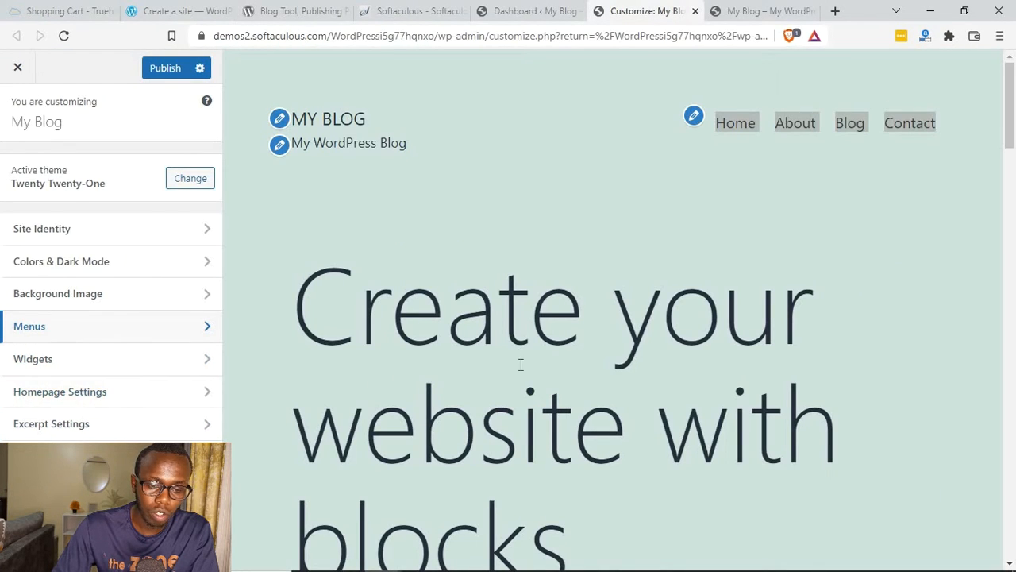
pyautogui.scroll(-5, 650, 233)
pyautogui.click(754, 11)
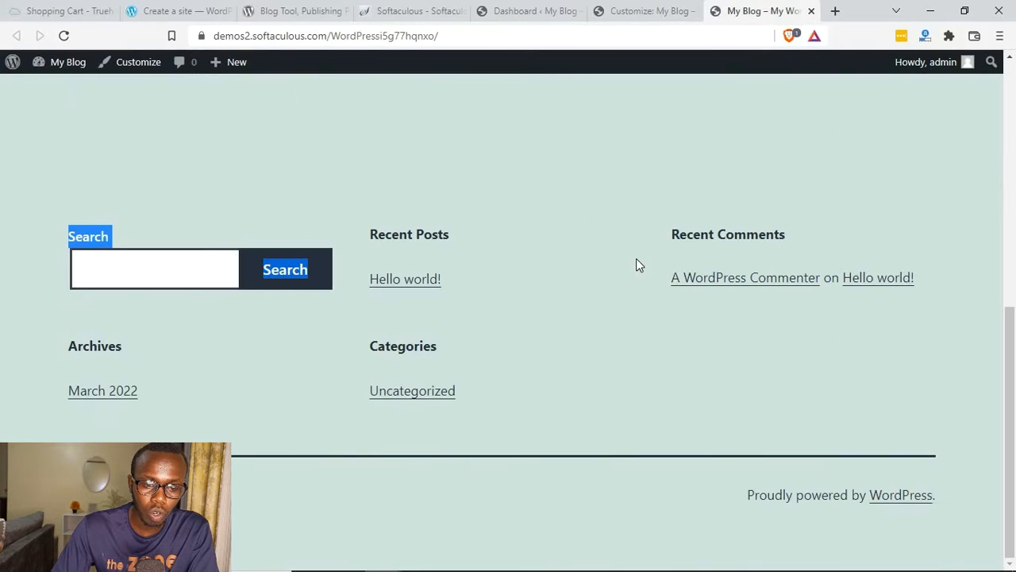
pyautogui.press('F5')
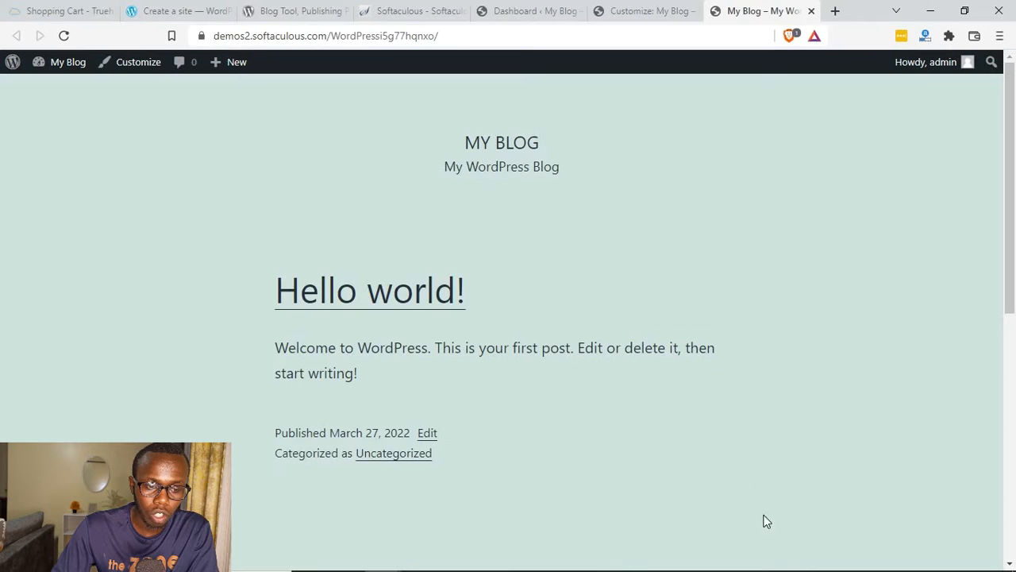
pyautogui.hotkey('ctrl', 'a')
pyautogui.click(644, 10)
pyautogui.click(786, 9)
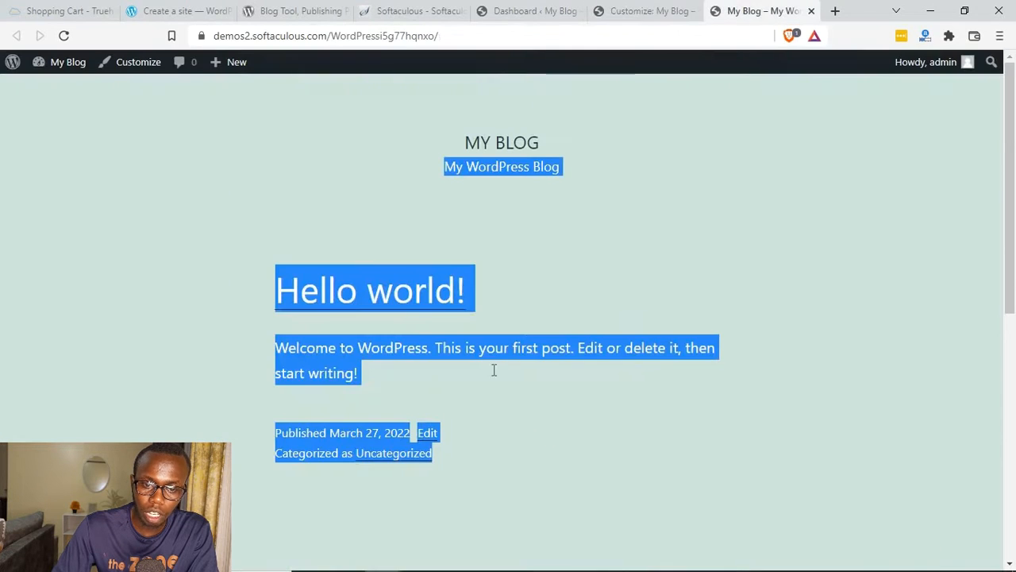
pyautogui.click(640, 9)
pyautogui.hotkey('ctrl', 'Tab')
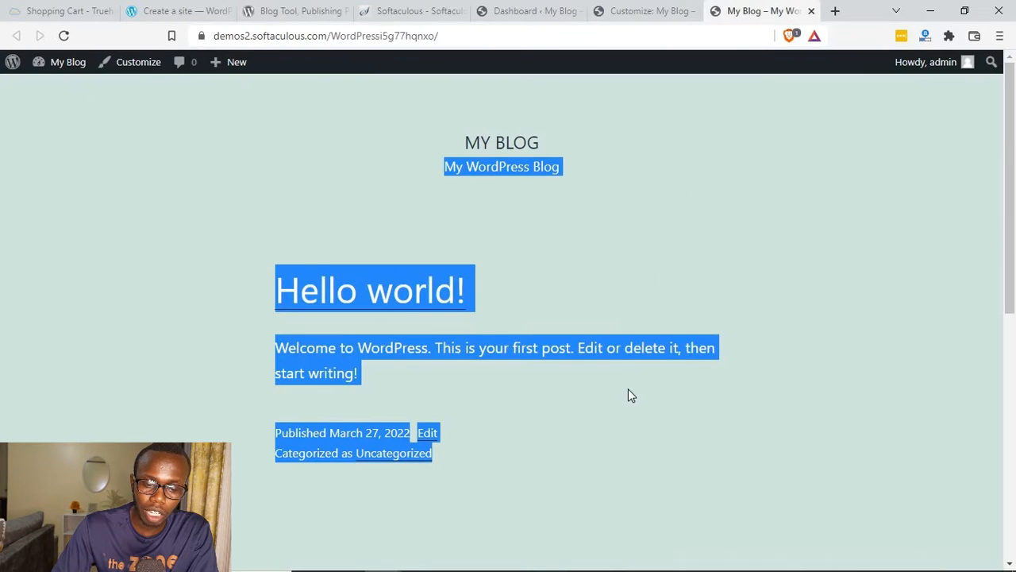
pyautogui.click(658, 8)
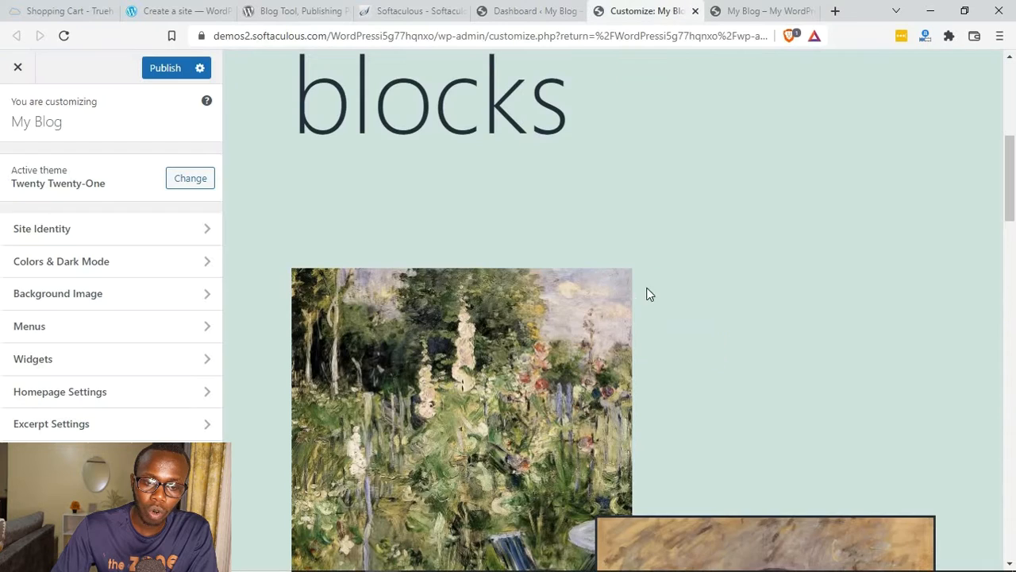
pyautogui.click(753, 10)
pyautogui.click(608, 340)
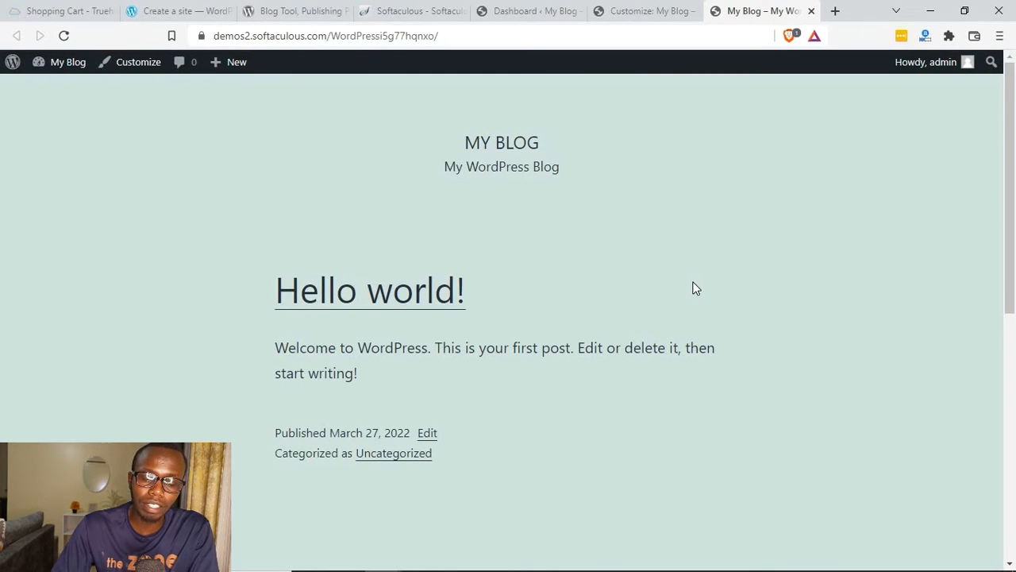
# Step: Look through the homepage preview and the Excerpt Settings in the Customizer, and return to the main options
pyautogui.click(584, 9)
pyautogui.click(608, 9)
pyautogui.scroll(-15, 358, 322)
pyautogui.scroll(5, 295, 401)
pyautogui.click(96, 423)
pyautogui.click(20, 116)
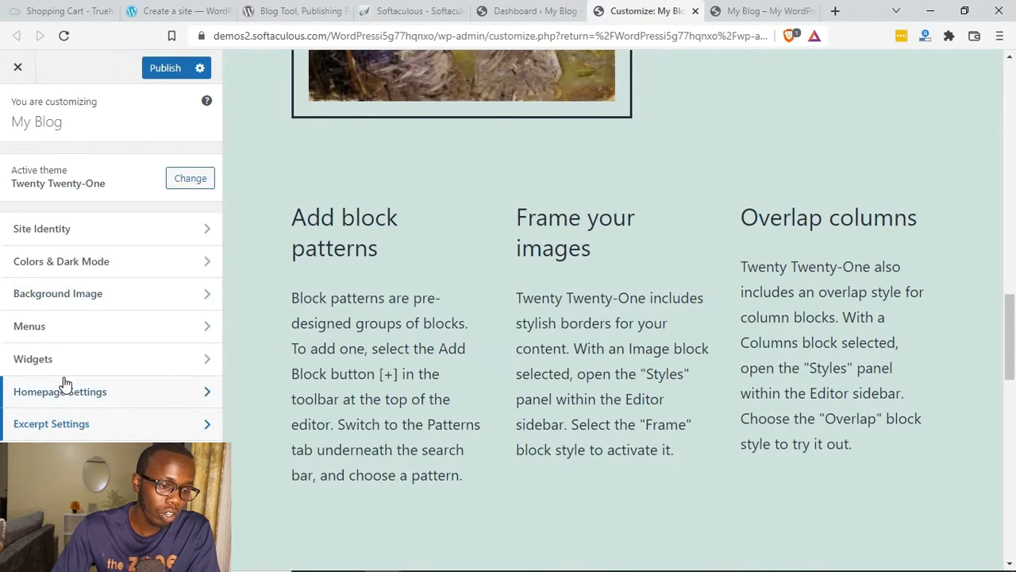
# Step: In Site Identity, set the site title to "Best Blogger" and the tagline to "I am the best", keeping both displayed
pyautogui.hotkey('ctrl', 'Tab')
pyautogui.click(659, 11)
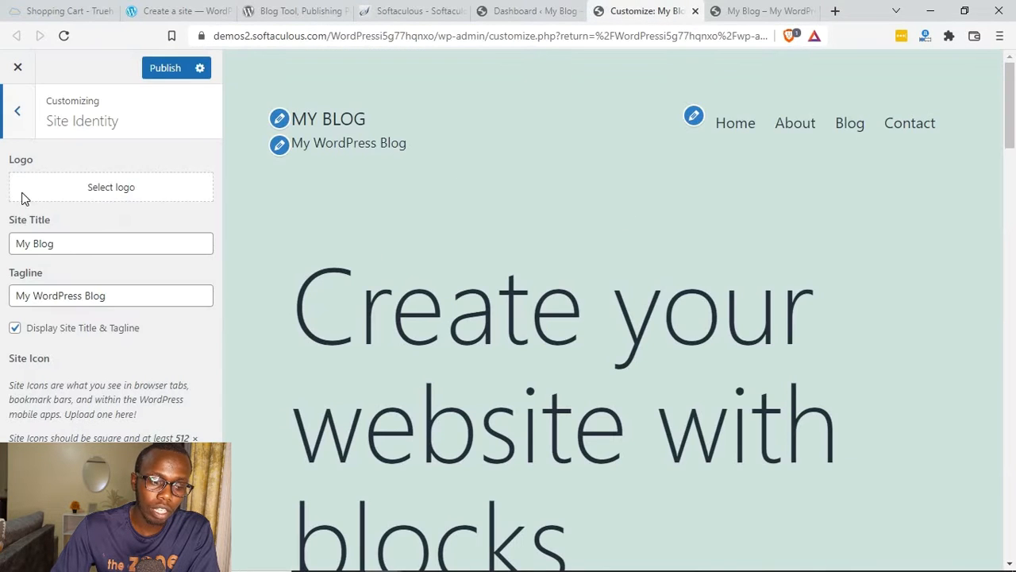
pyautogui.click(20, 131)
pyautogui.click(69, 232)
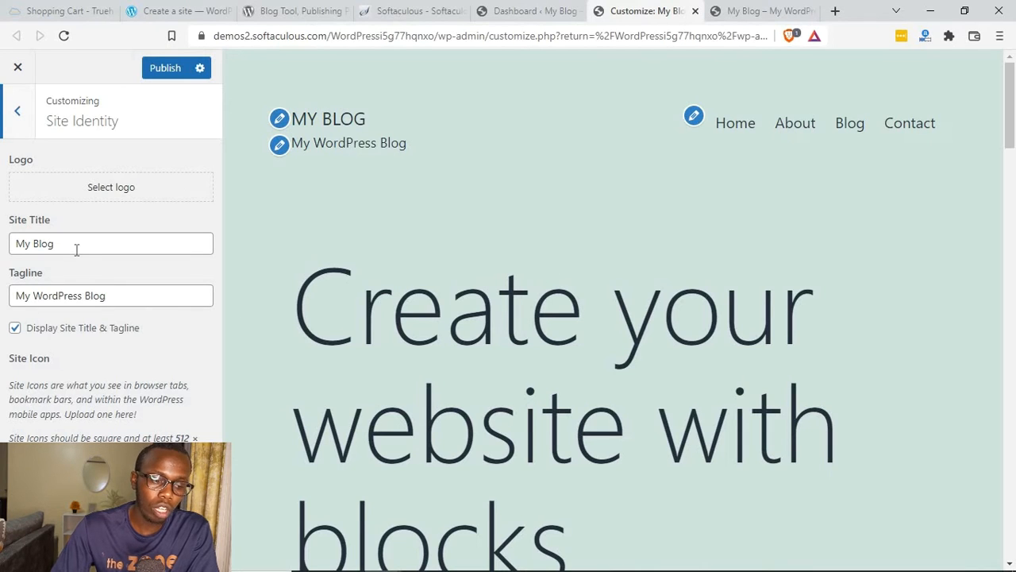
pyautogui.tripleClick(76, 249)
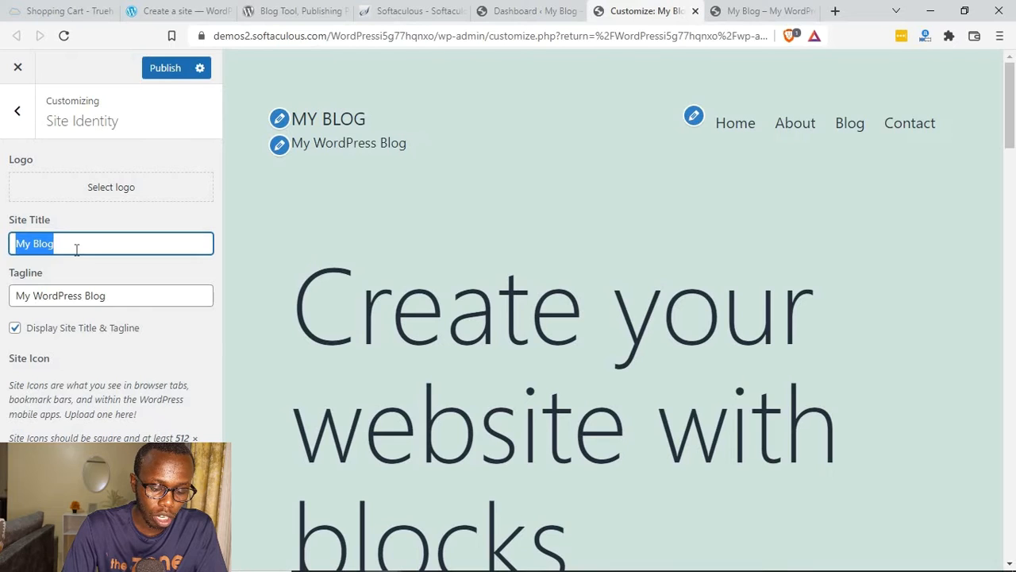
pyautogui.write('New')
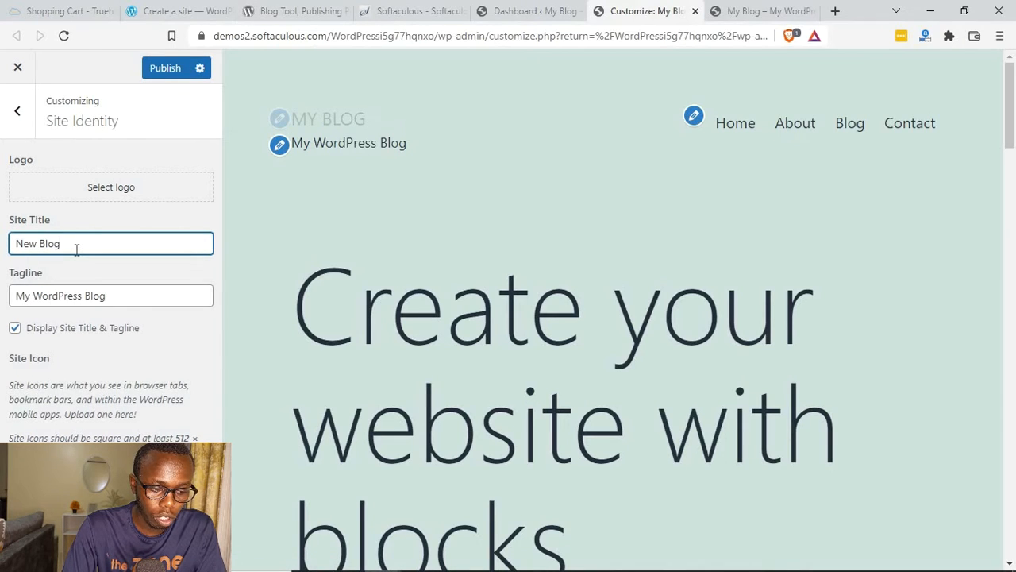
pyautogui.write('Best Blogger')
pyautogui.tripleClick(64, 297)
pyautogui.write('I am the best')
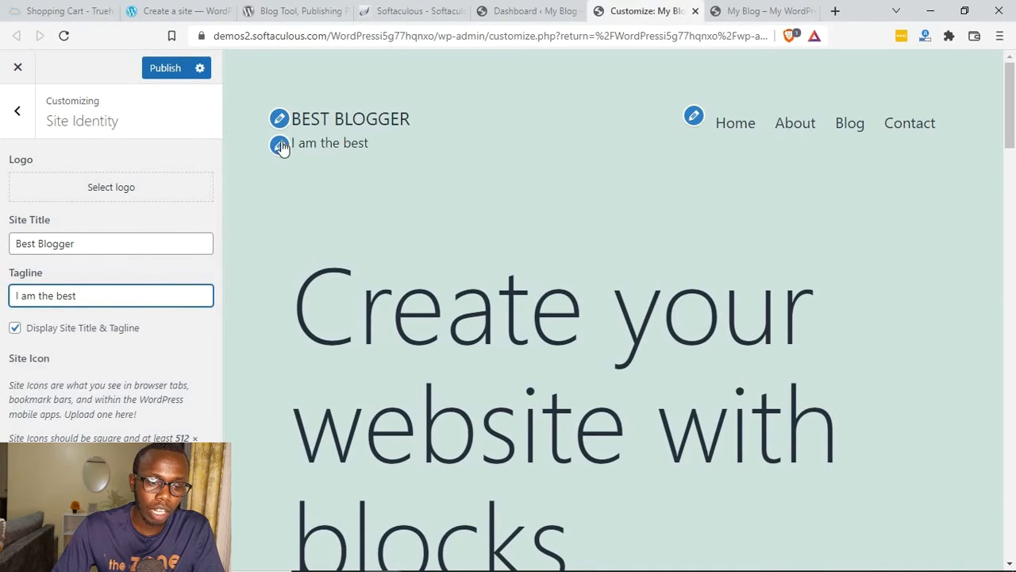
pyautogui.click(17, 332)
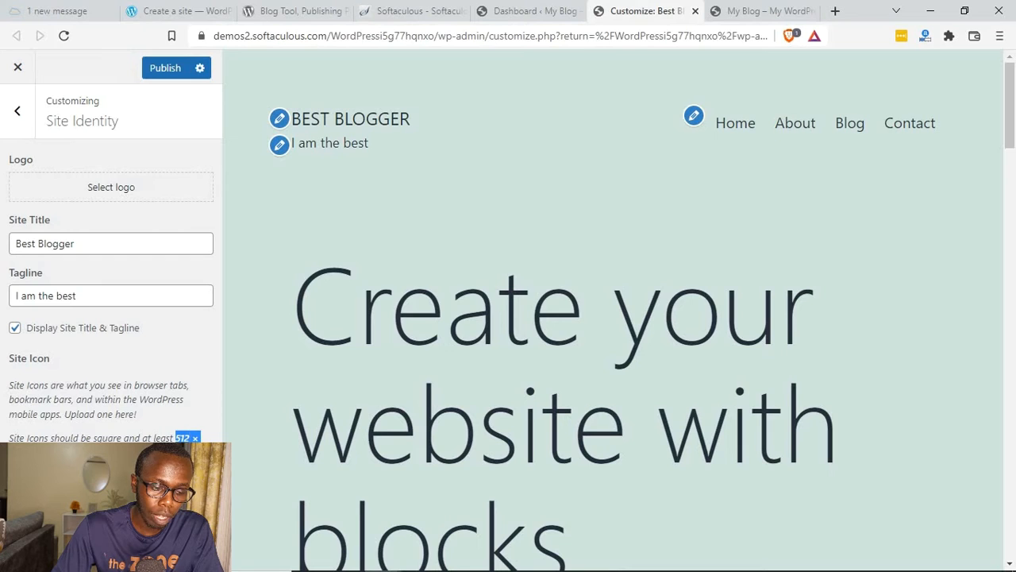
# Step: Publish the customization changes and reload the live front page to check its title and tagline
pyautogui.click(165, 69)
pyautogui.hotkey('ctrl', 'Tab')
pyautogui.press('F7')
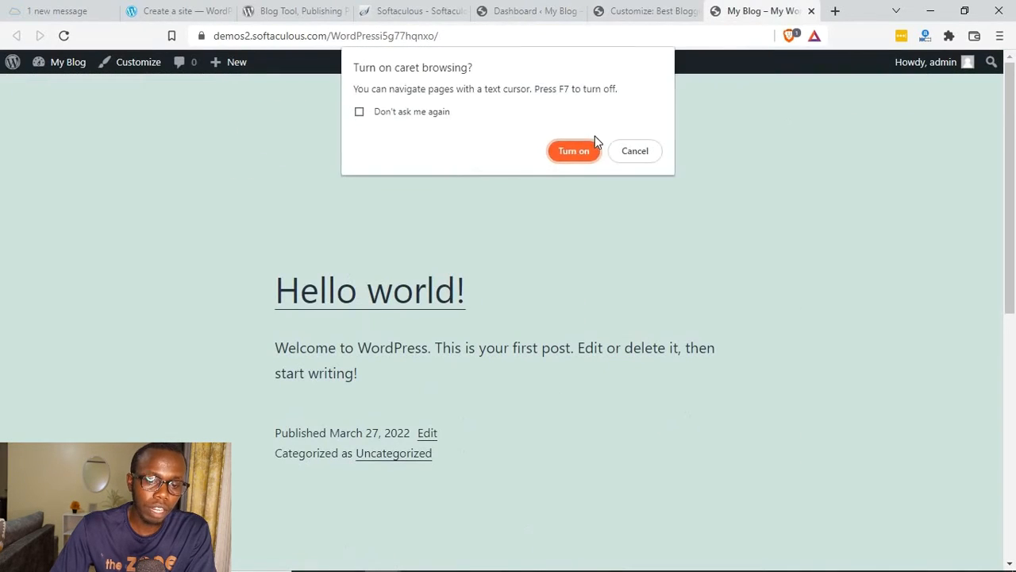
pyautogui.click(627, 151)
pyautogui.hotkey('ctrl', 'l')
pyautogui.press('Return')
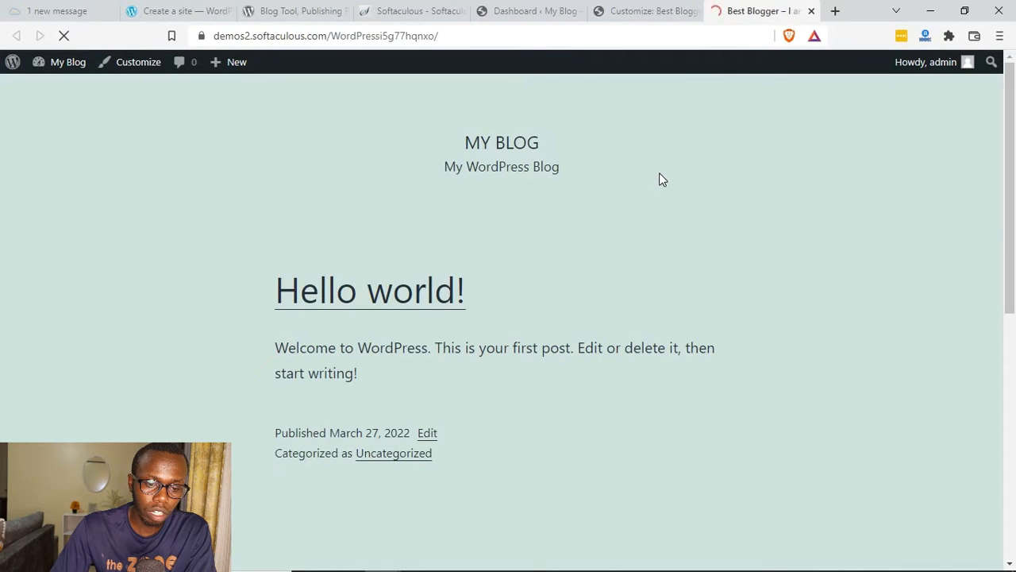
pyautogui.moveTo(51, 145); pyautogui.dragTo(186, 186)
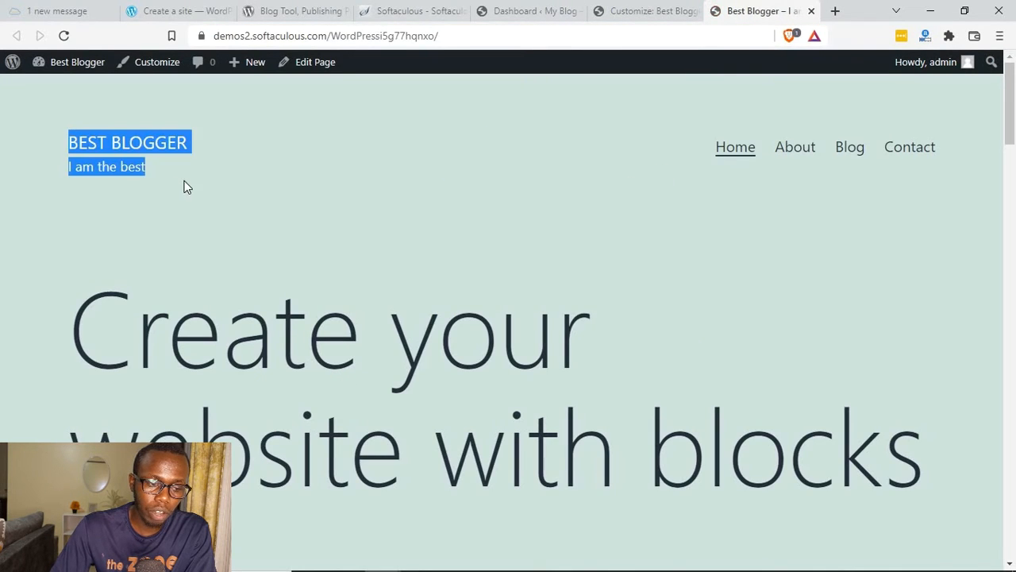
# Step: Examine the Home, About, Blog and Contact links in the live front page's header
pyautogui.click(695, 179)
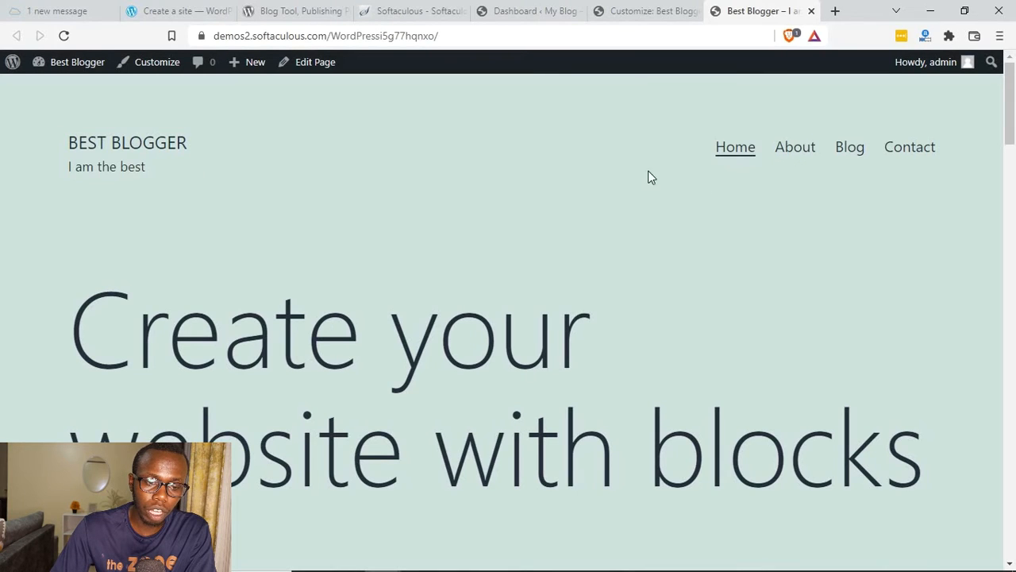
pyautogui.moveTo(793, 149); pyautogui.dragTo(941, 148)
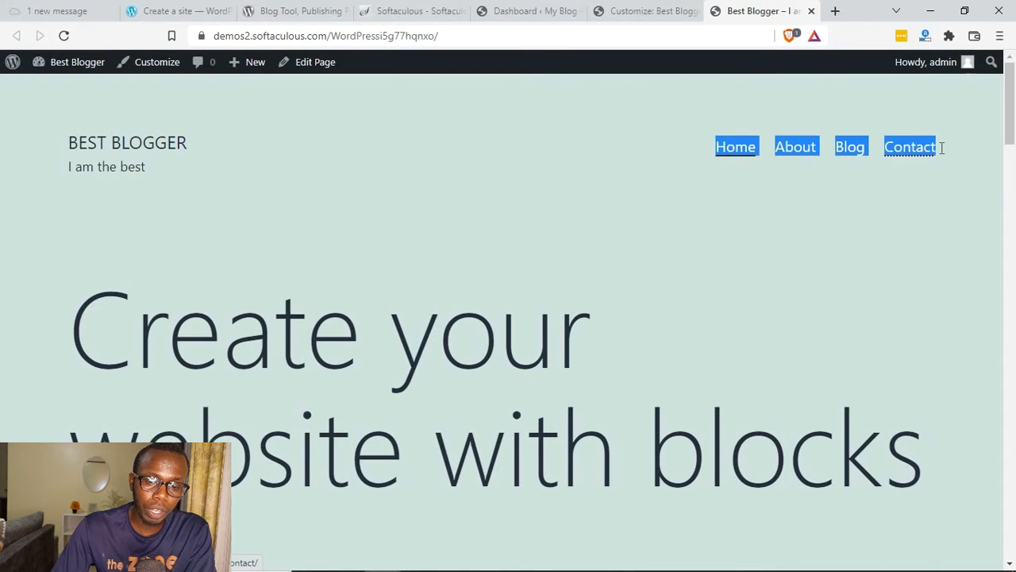
pyautogui.click(819, 216)
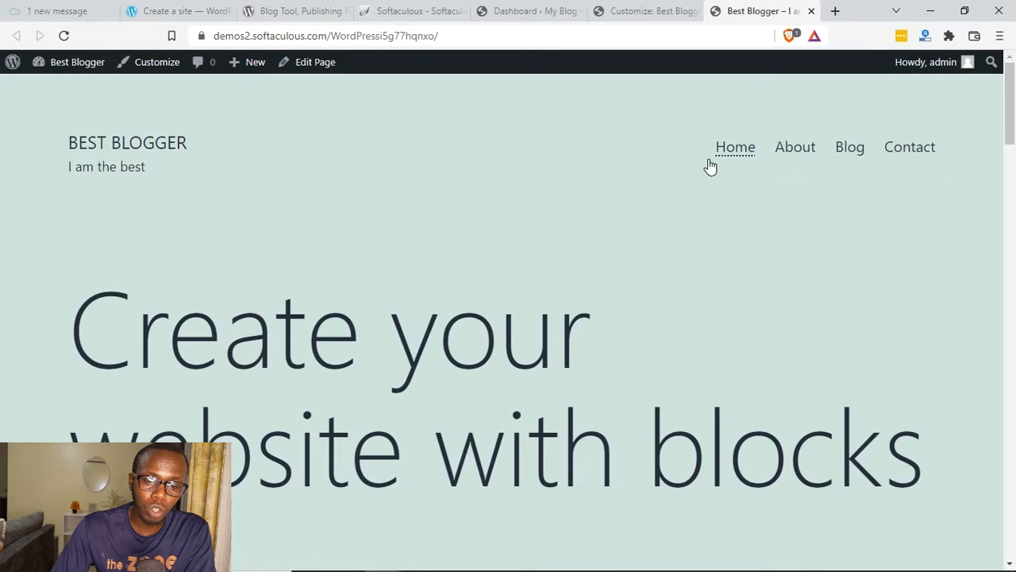
pyautogui.moveTo(766, 148); pyautogui.dragTo(953, 156)
pyautogui.click(766, 224)
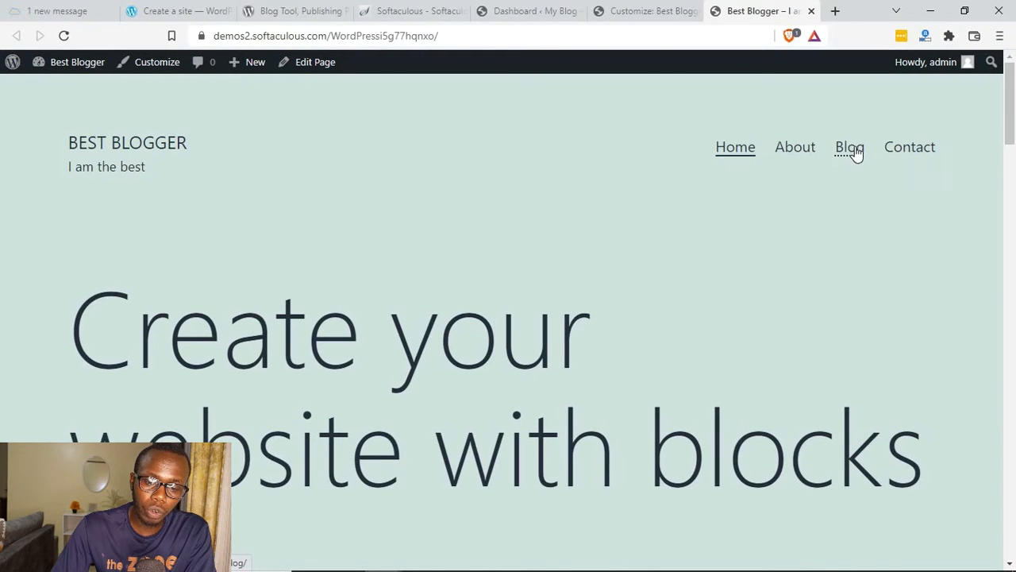
# Step: Open the Menus page from the WordPress dashboard and compare the primary menu's items with the header in the Customizer
pyautogui.click(647, 11)
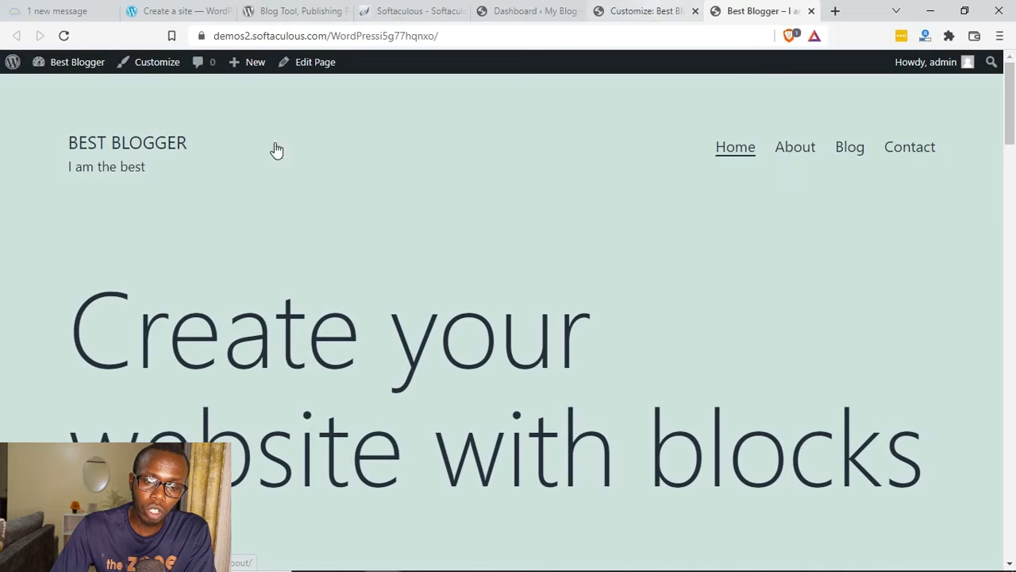
pyautogui.click(525, 10)
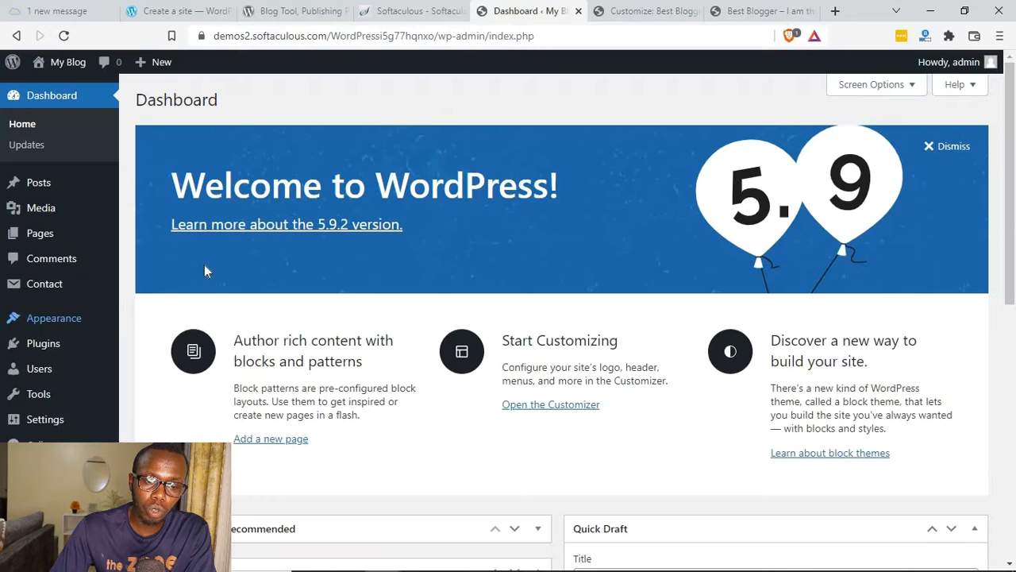
pyautogui.moveTo(43, 321)
pyautogui.click(151, 383)
pyautogui.scroll(-2, 476, 238)
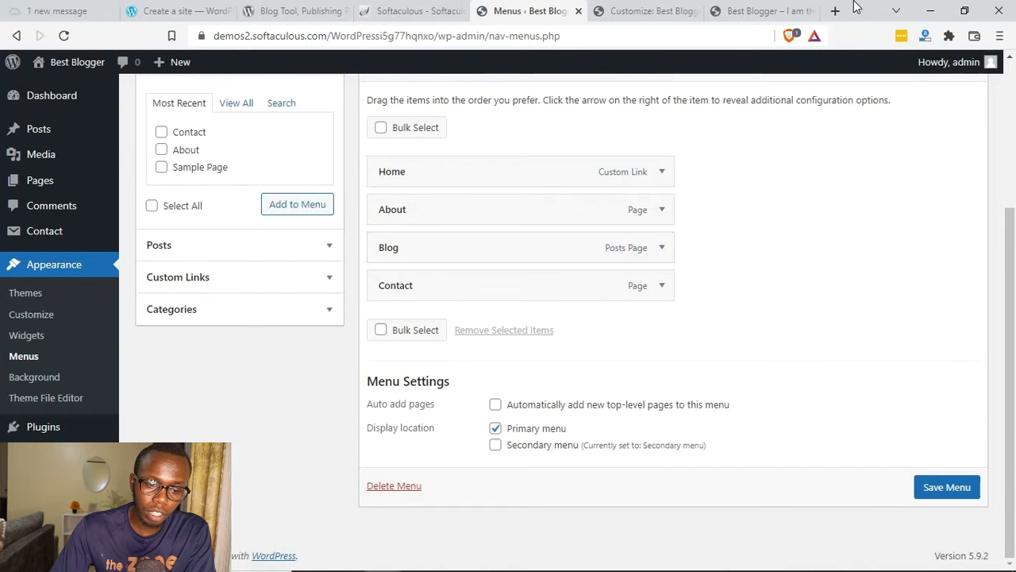
pyautogui.click(760, 10)
pyautogui.click(608, 11)
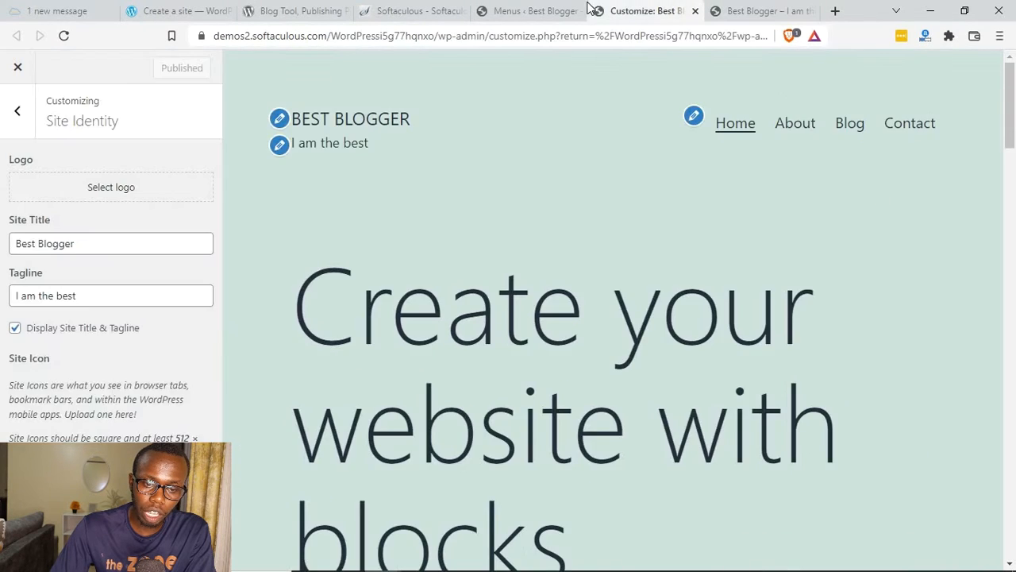
pyautogui.click(555, 10)
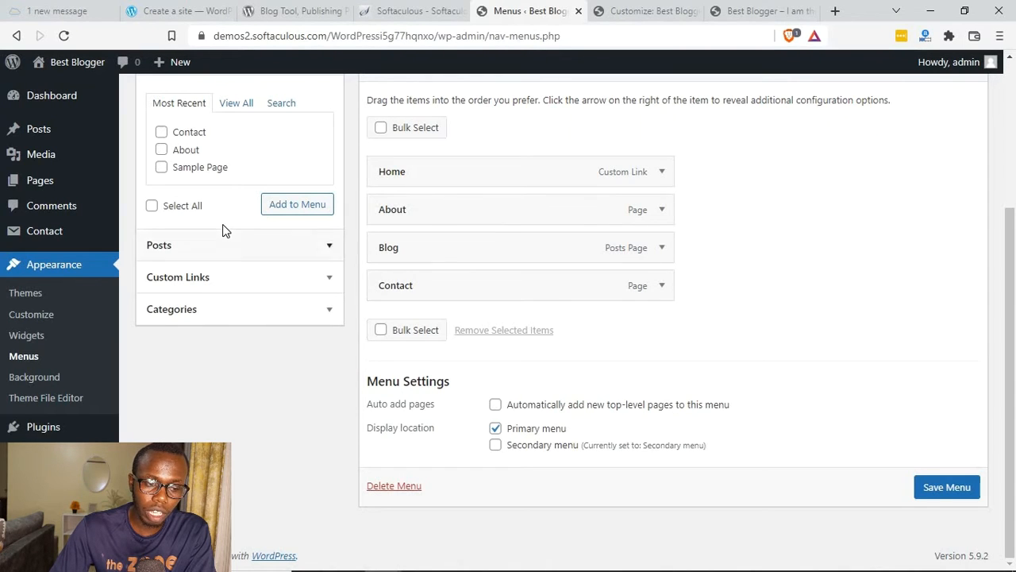
# Step: Add Sample Page to the Primary menu and save the menu
pyautogui.scroll(1, 256, 276)
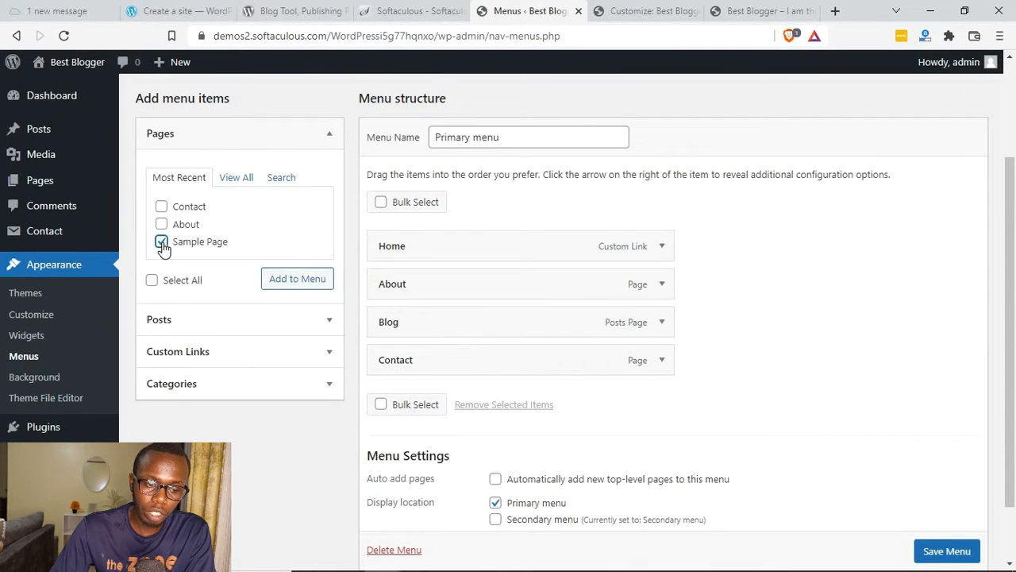
pyautogui.click(293, 285)
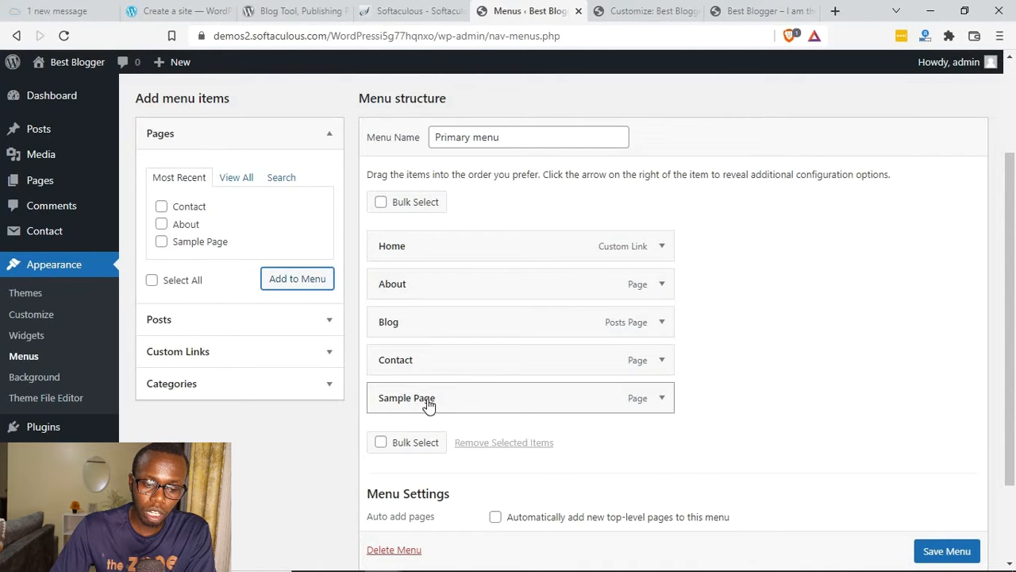
pyautogui.scroll(-1, 959, 548)
pyautogui.click(946, 550)
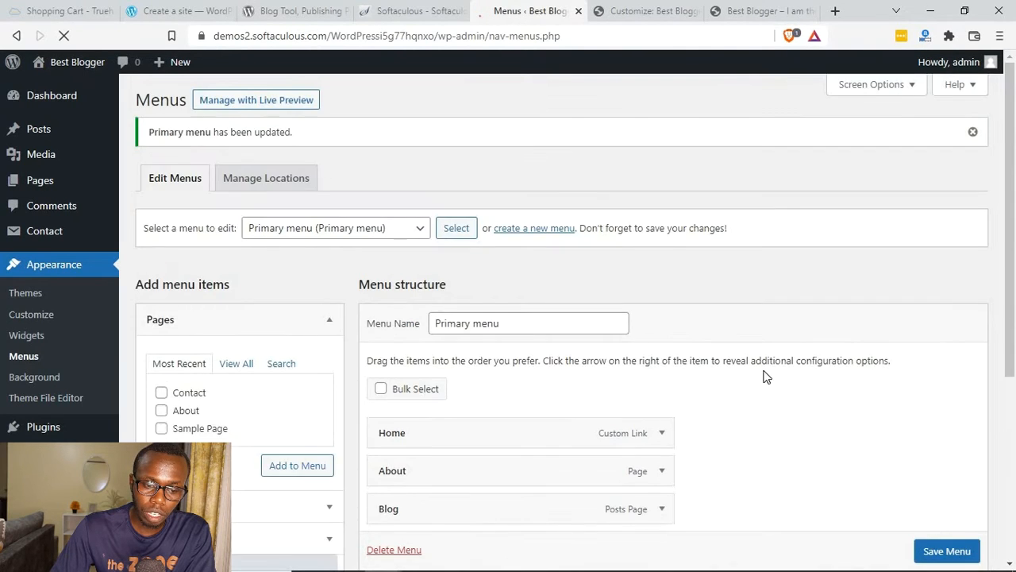
pyautogui.scroll(-4, 767, 377)
# Step: Reload the live front page to check its header menu and look through the page content
pyautogui.click(756, 11)
pyautogui.press('F5')
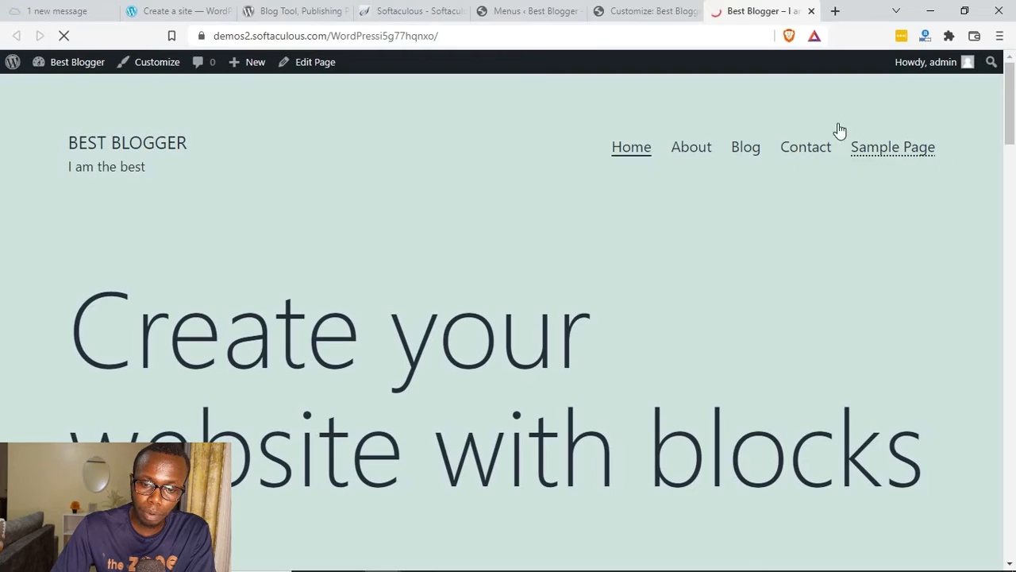
pyautogui.scroll(-5, 872, 230)
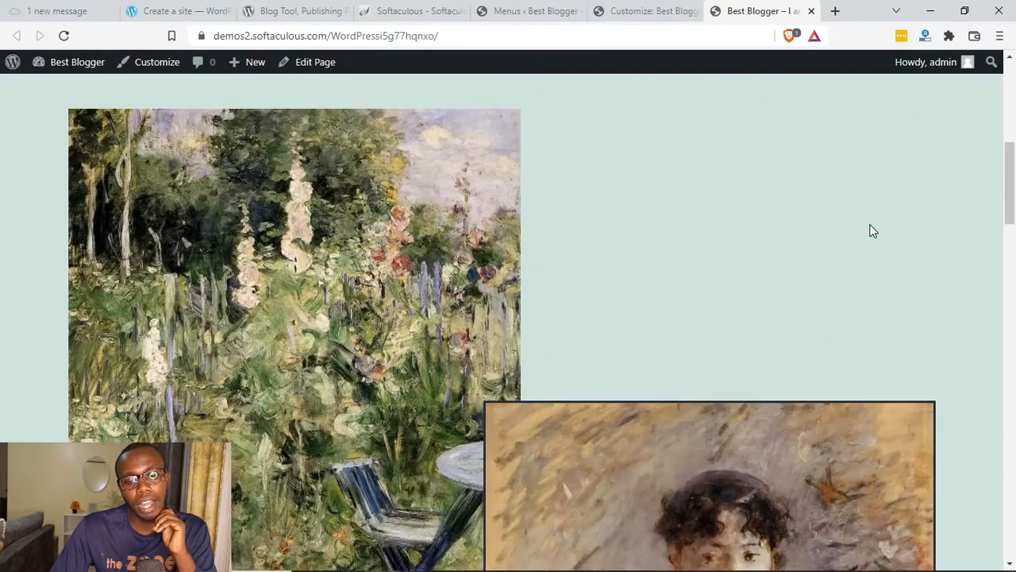
pyautogui.scroll(-5, 871, 229)
pyautogui.scroll(3, 870, 231)
pyautogui.scroll(7, 867, 230)
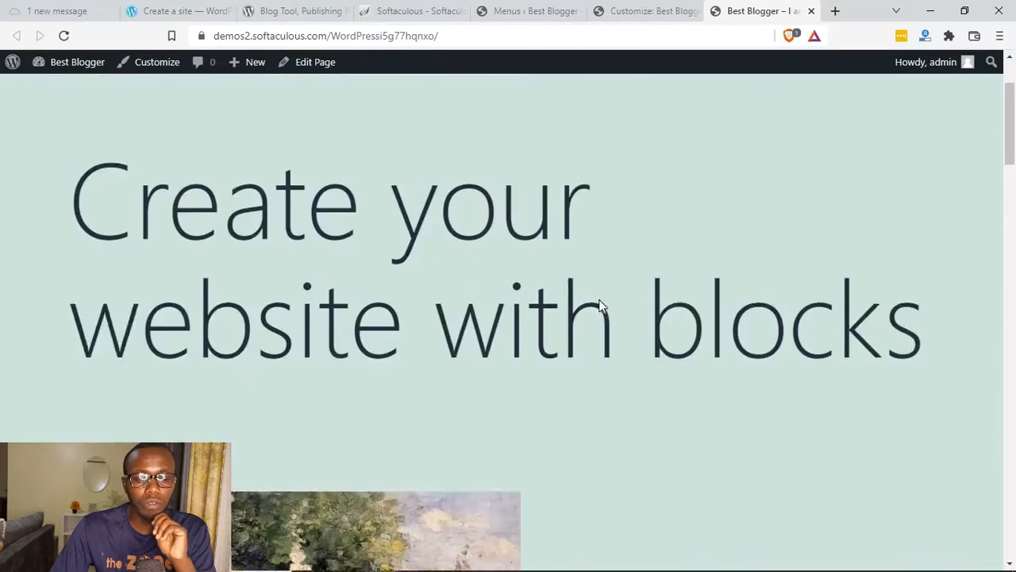
pyautogui.scroll(-2, 294, 290)
pyautogui.scroll(2, 185, 200)
# Step: In the Customizer's Homepage Settings, make the homepage display your latest posts and publish the change
pyautogui.moveTo(50, 259); pyautogui.dragTo(619, 7)
pyautogui.click(619, 6)
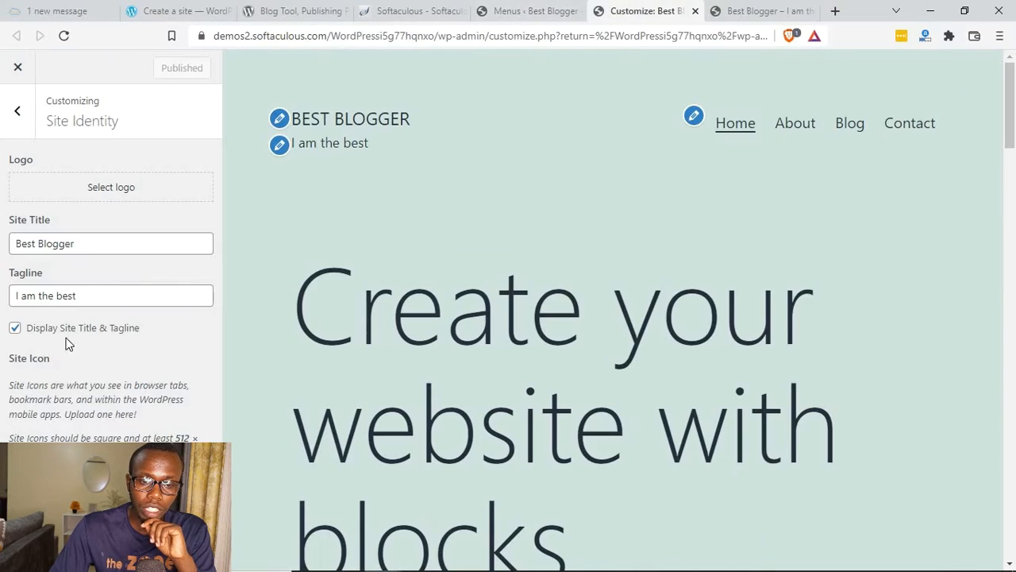
pyautogui.click(19, 115)
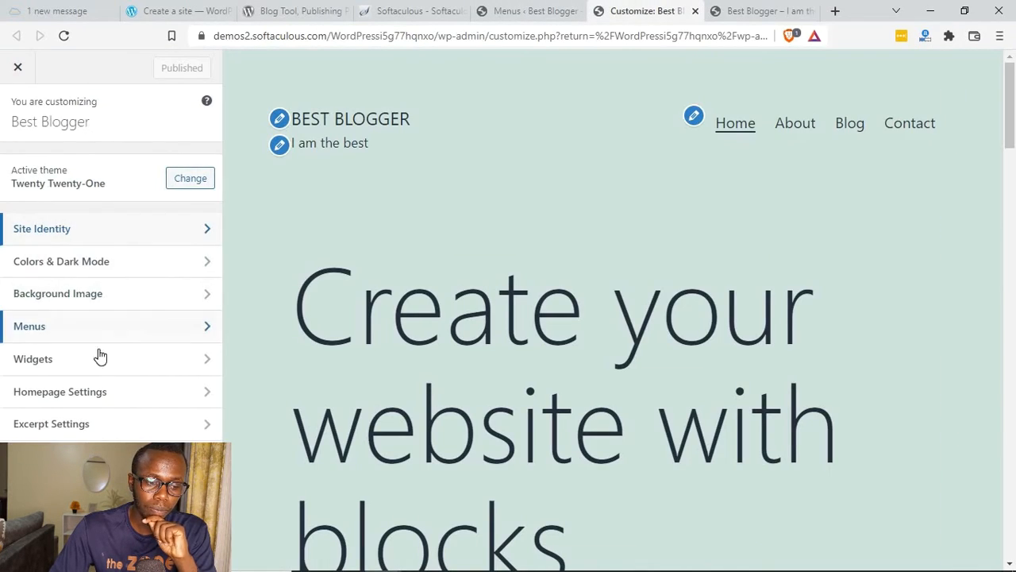
pyautogui.click(95, 397)
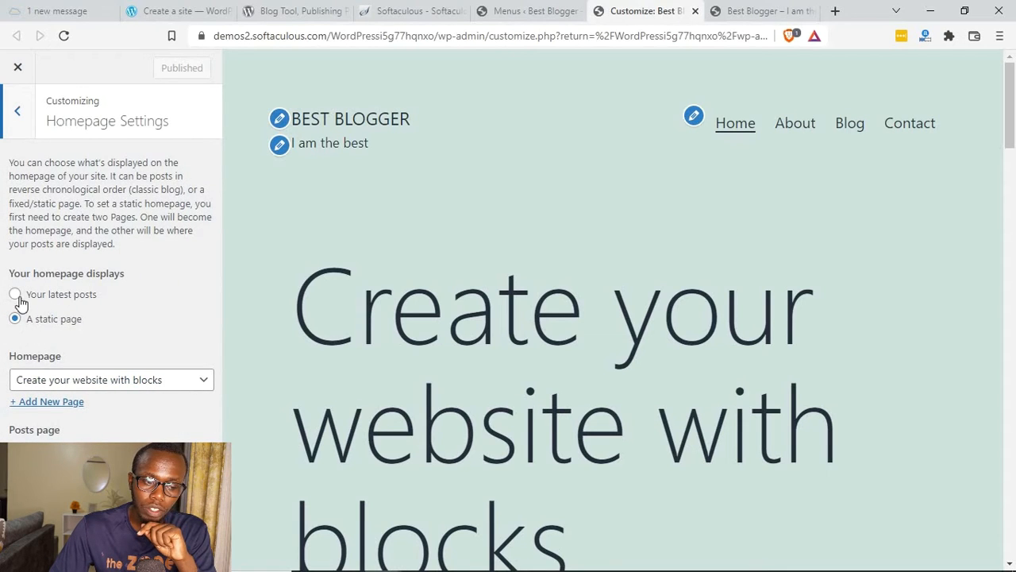
pyautogui.click(17, 297)
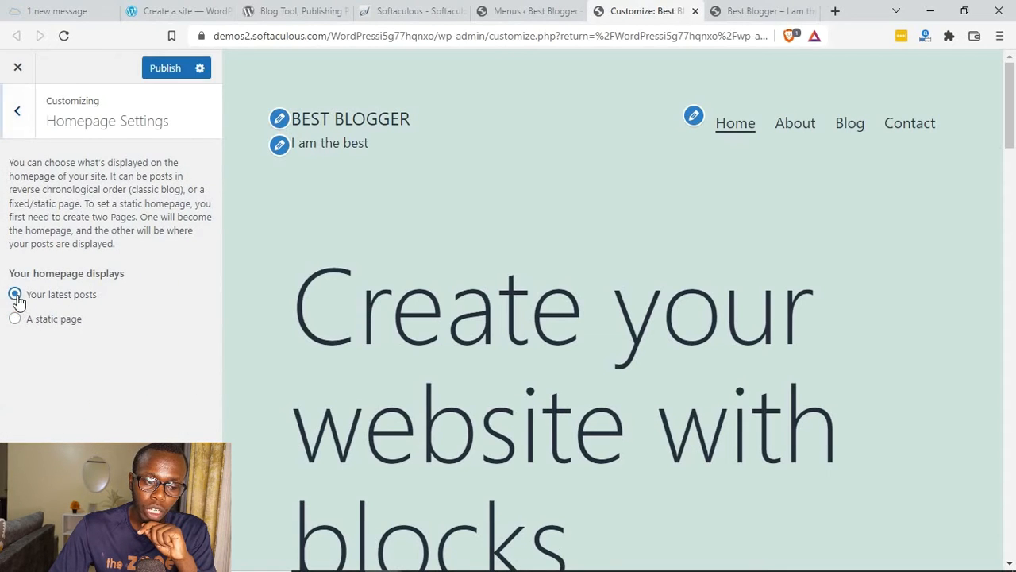
pyautogui.click(171, 67)
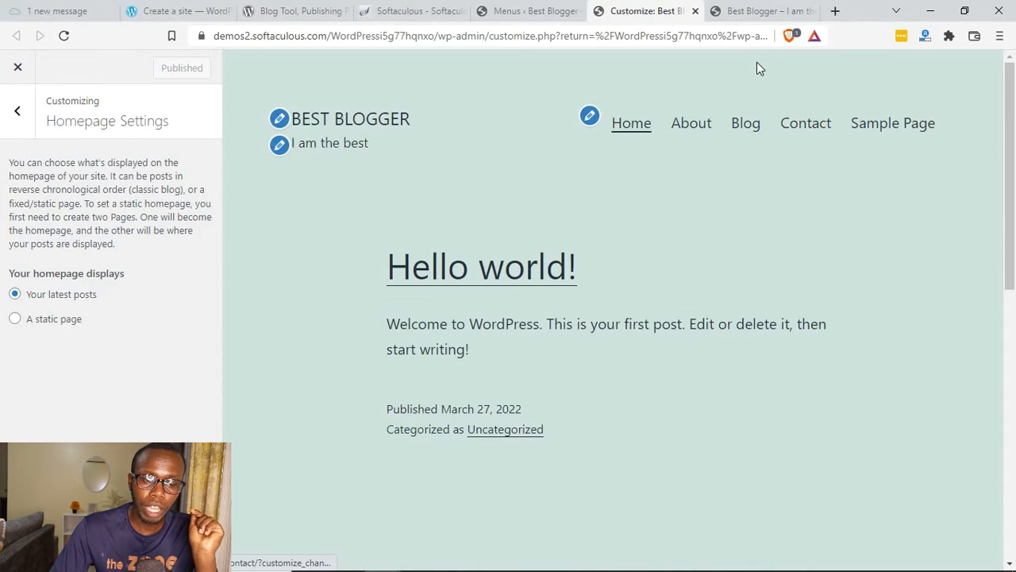
# Step: Look at the open front page, the Customizer's preview and the primary menu's structure in turn
pyautogui.click(720, 8)
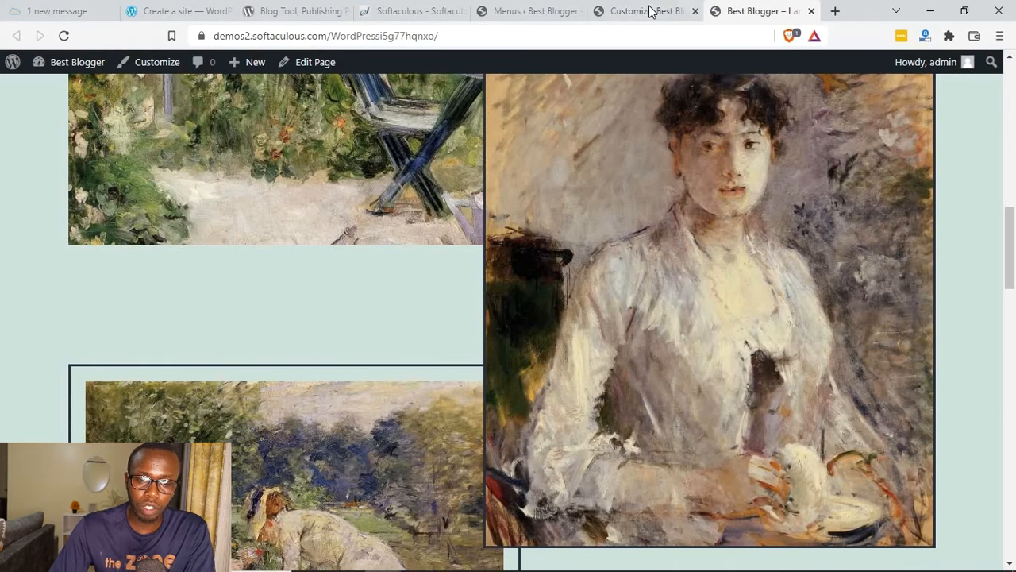
pyautogui.click(652, 11)
pyautogui.click(536, 9)
pyautogui.click(623, 12)
pyautogui.click(527, 9)
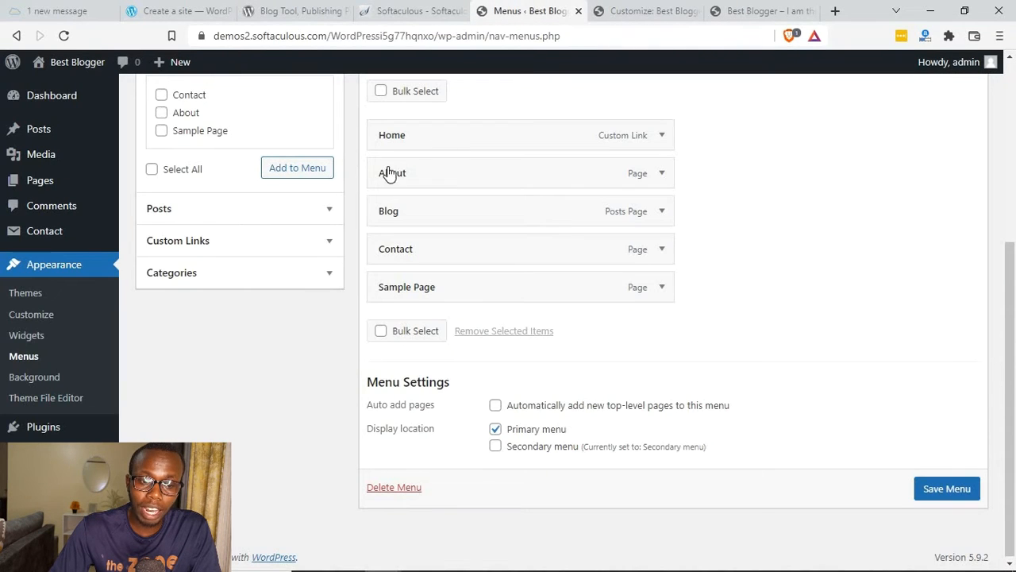
pyautogui.scroll(1, 359, 346)
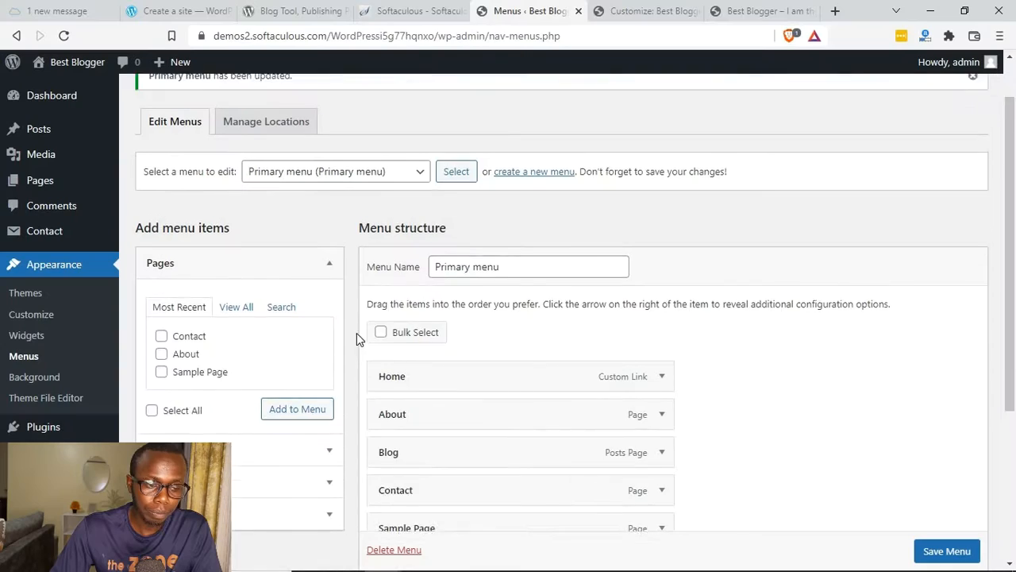
pyautogui.scroll(1, 356, 333)
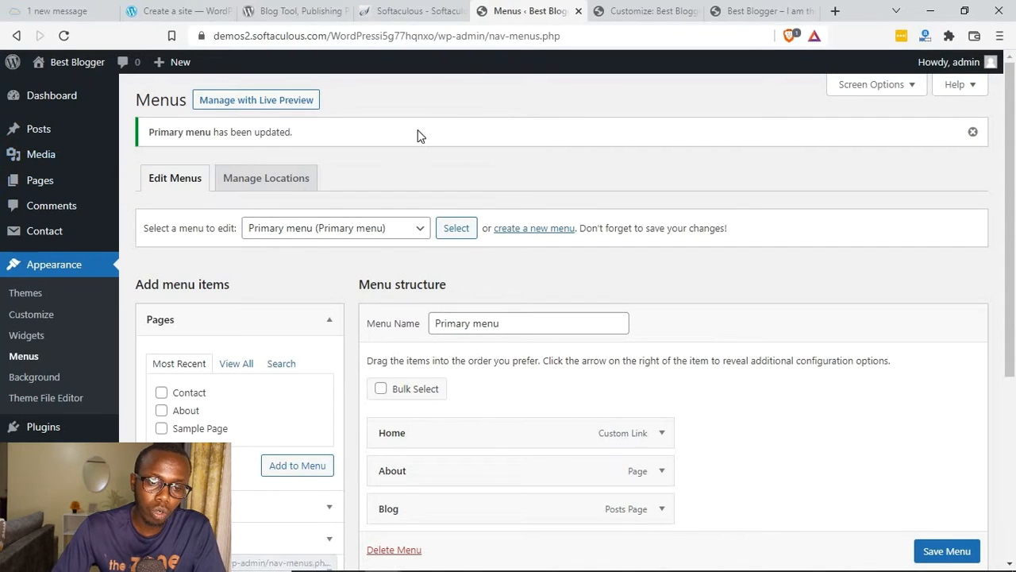
# Step: Create a new post, dismiss the block editor's welcome guide and title the post "Test Title"
pyautogui.moveTo(24, 129)
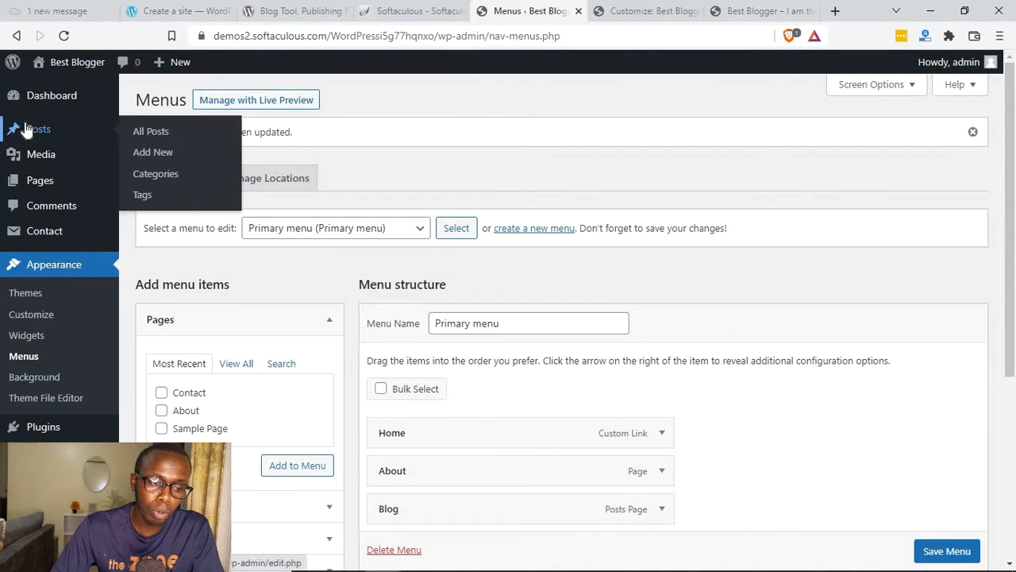
pyautogui.click(154, 152)
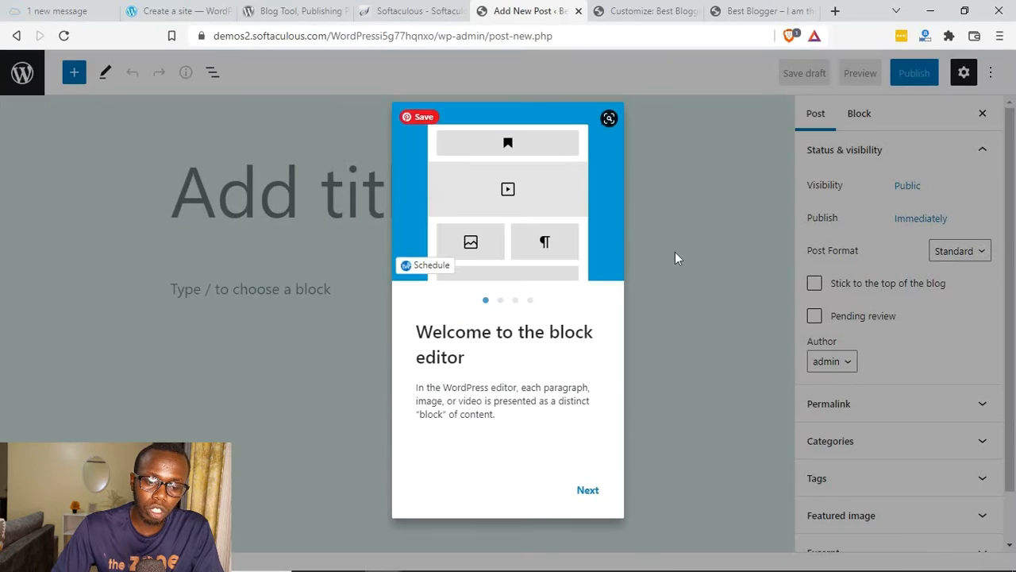
pyautogui.click(696, 245)
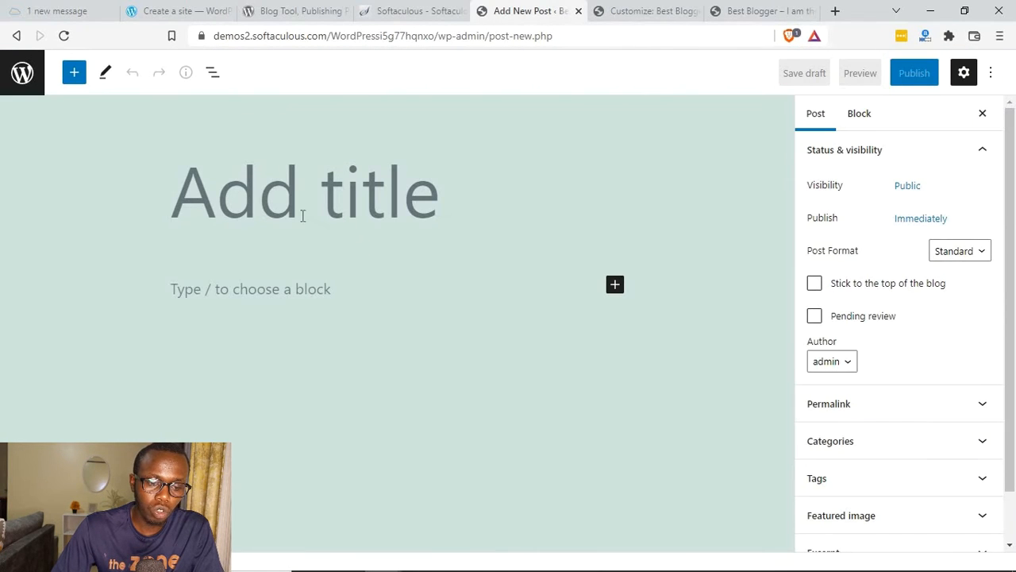
pyautogui.write('Test ')
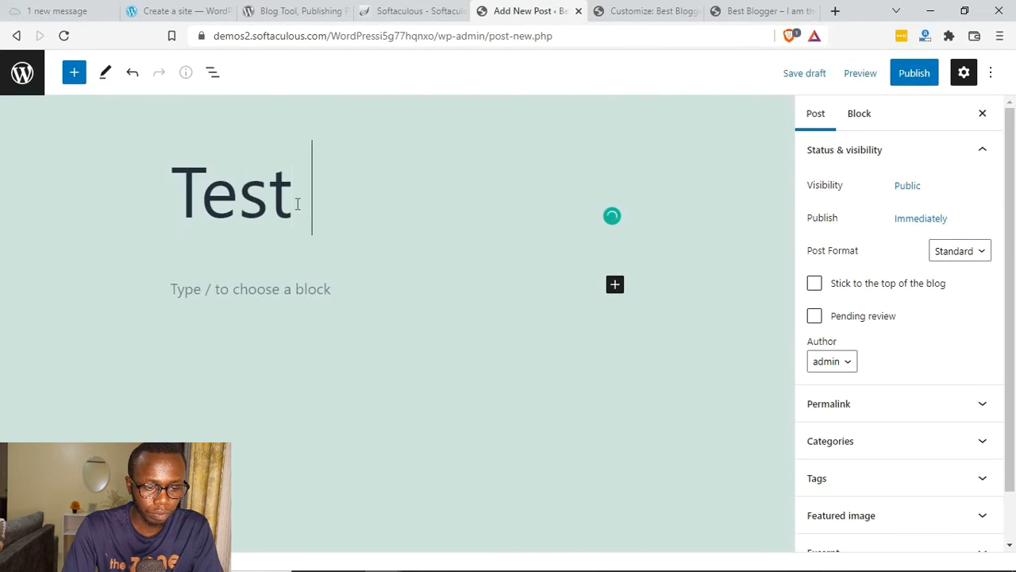
pyautogui.write('Title')
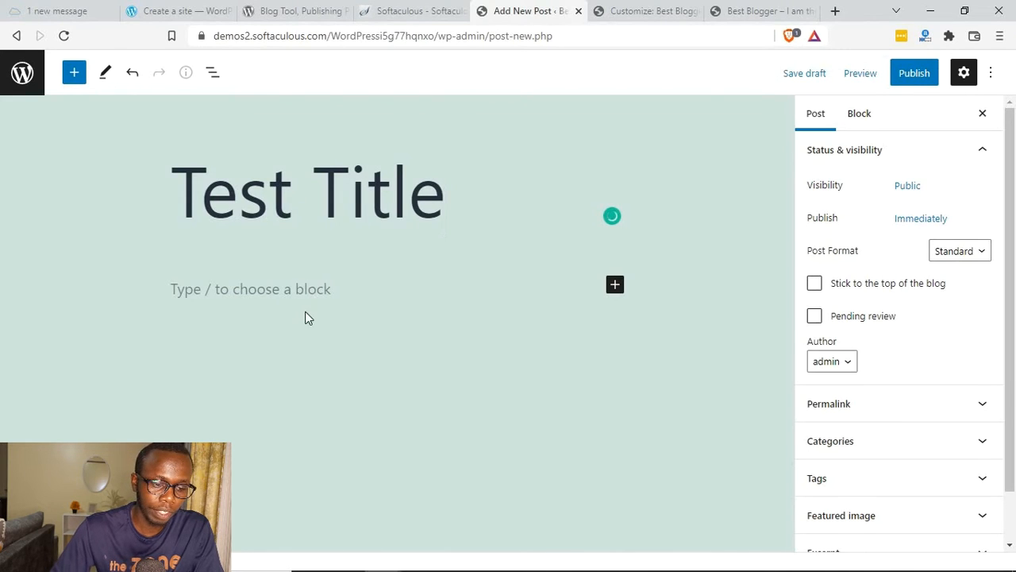
# Step: Fill the post body with generated dummy text paragraphs and publish the post publicly and immediately
pyautogui.click(307, 291)
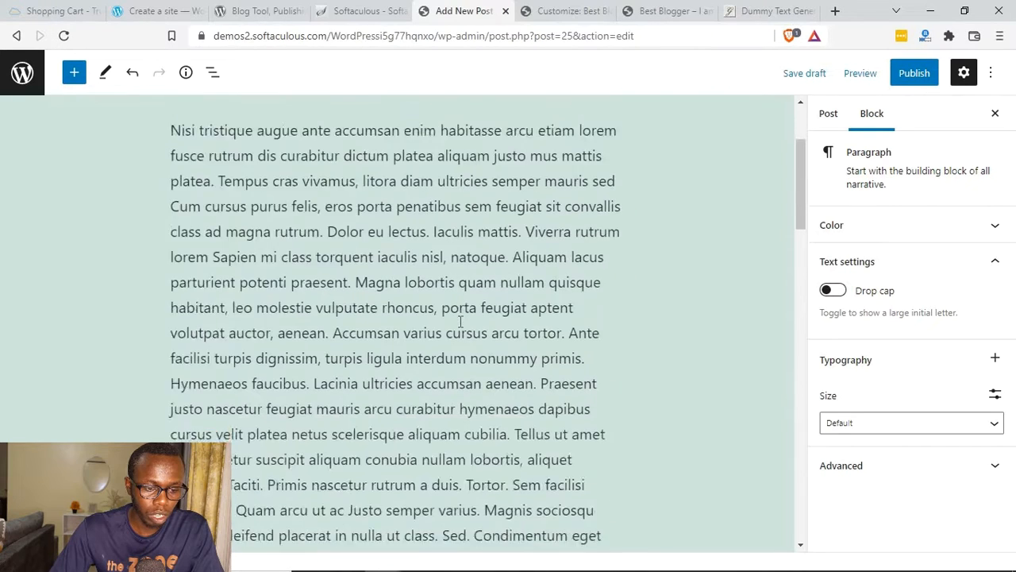
pyautogui.scroll(2, 460, 321)
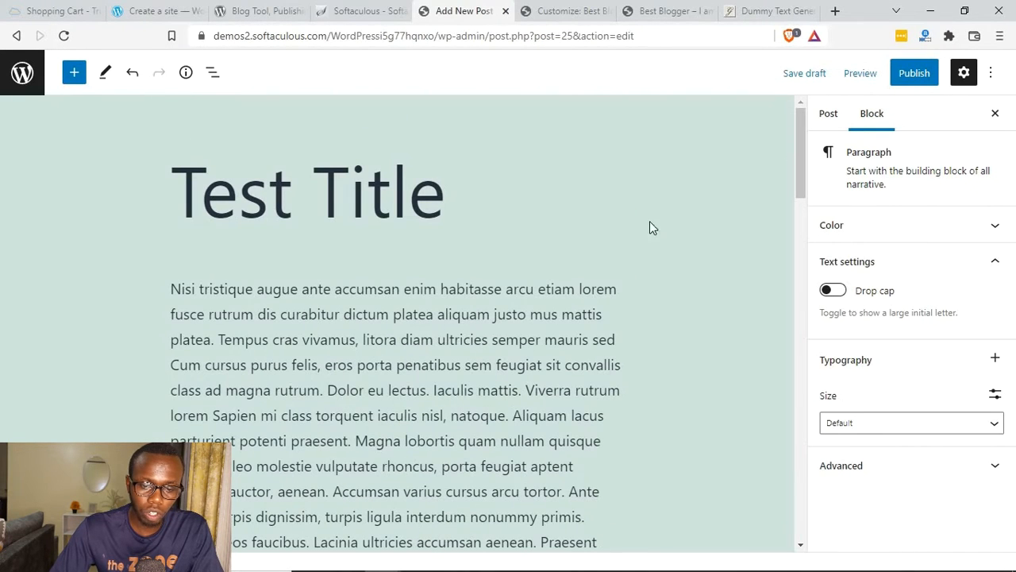
pyautogui.scroll(-10, 637, 277)
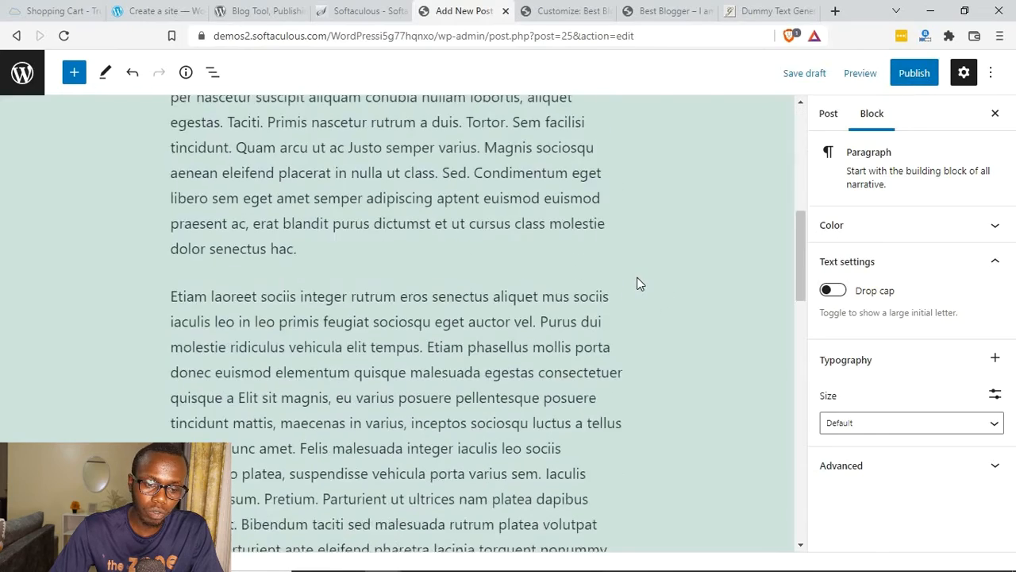
pyautogui.click(921, 73)
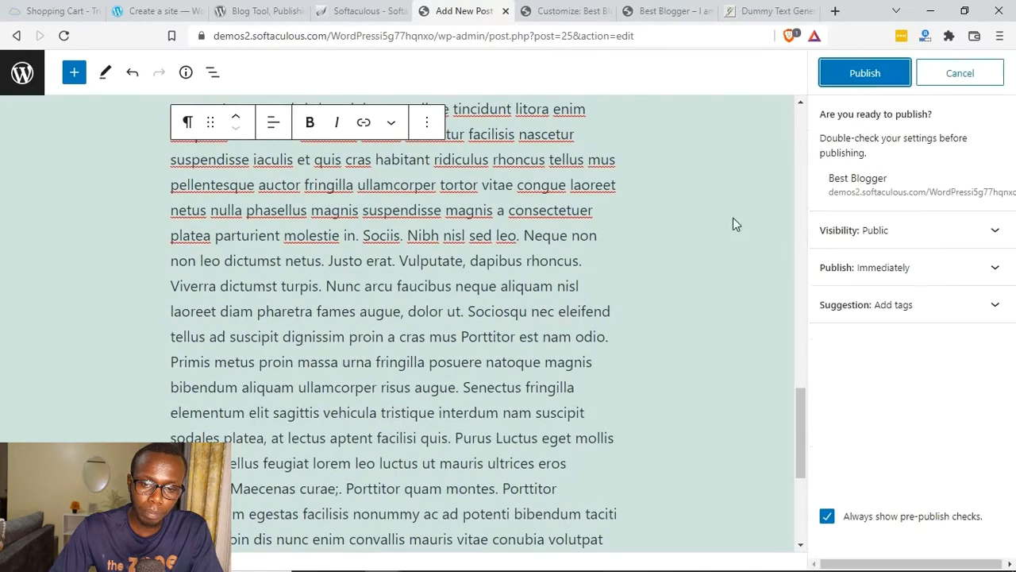
pyautogui.click(867, 77)
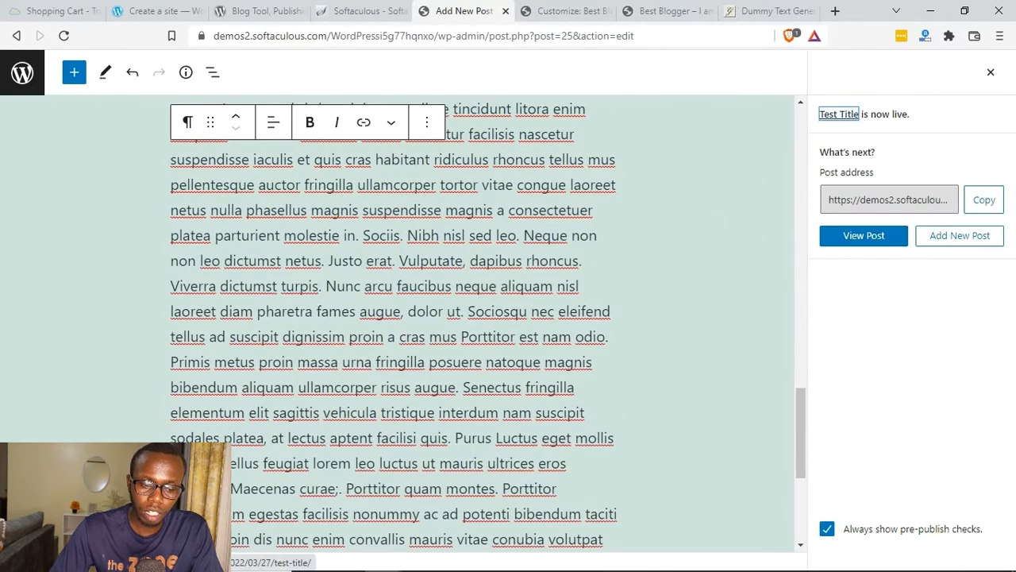
# Step: View the published post on the site and look through its title and body text
pyautogui.click(854, 239)
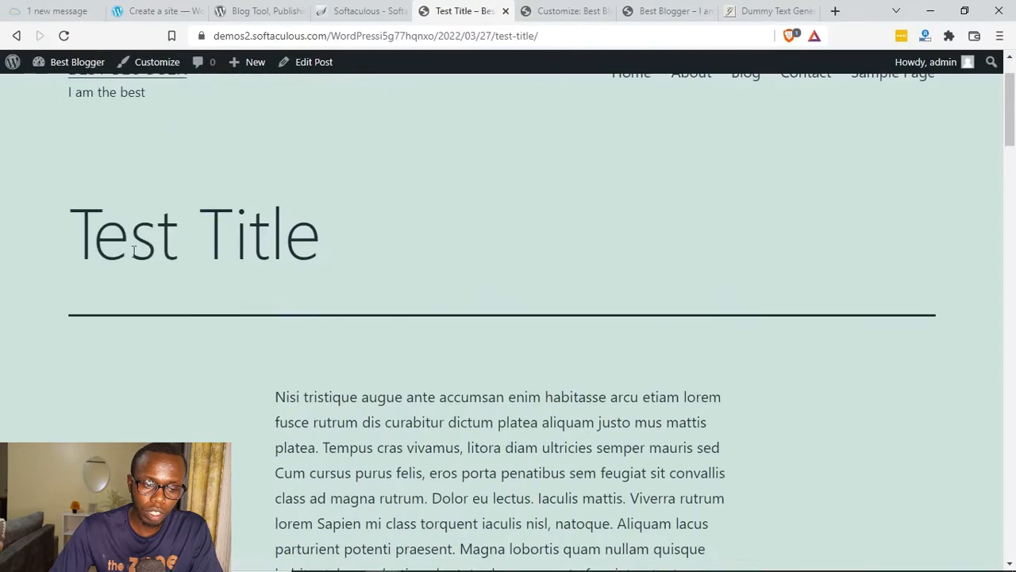
pyautogui.moveTo(133, 247); pyautogui.dragTo(466, 339)
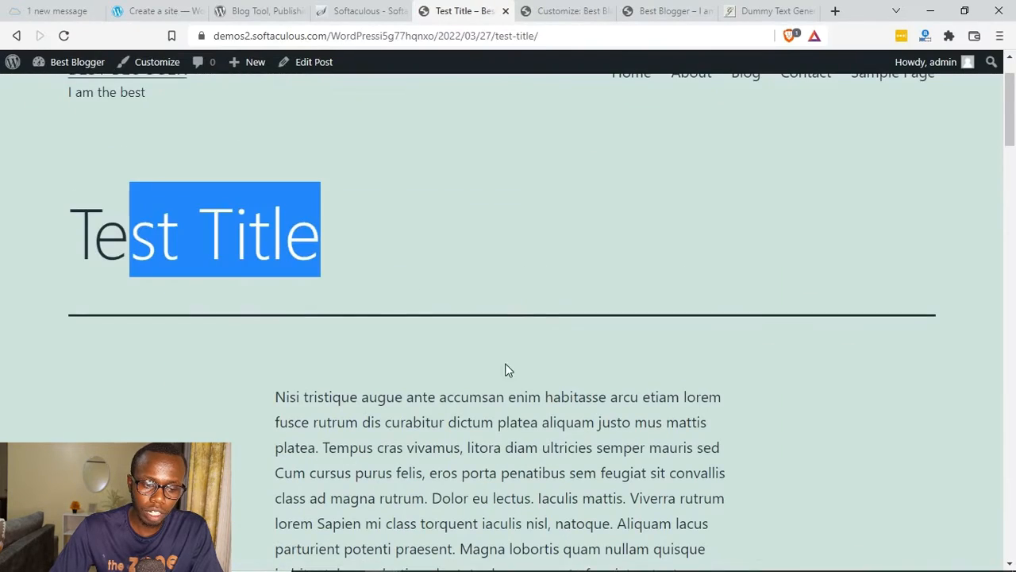
pyautogui.scroll(-15, 468, 340)
pyautogui.scroll(-10, 476, 342)
pyautogui.scroll(10, 555, 238)
# Step: Reload the live front page to check the new post's title and excerpt, and return to the published post
pyautogui.click(659, 10)
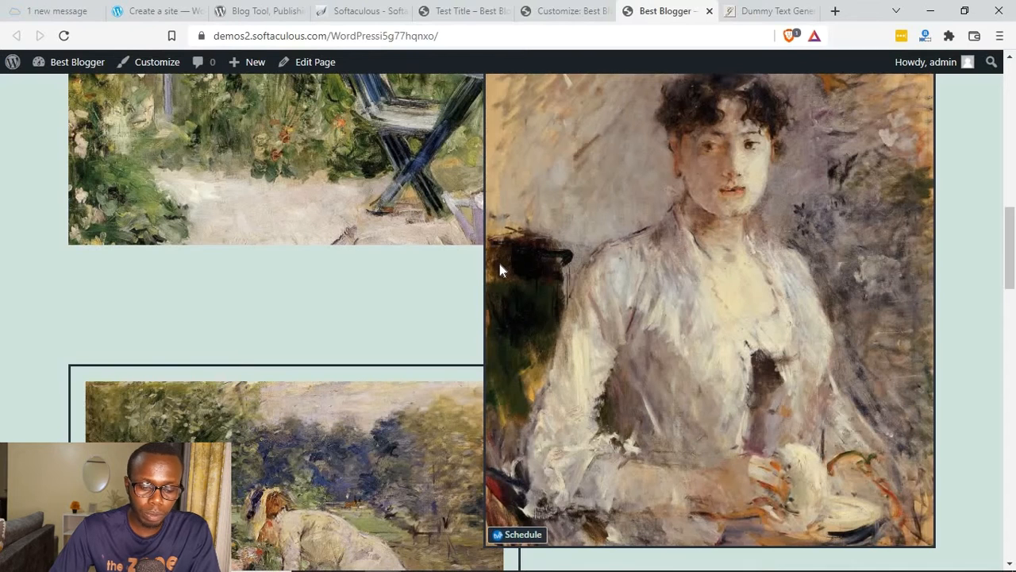
pyautogui.press('F5')
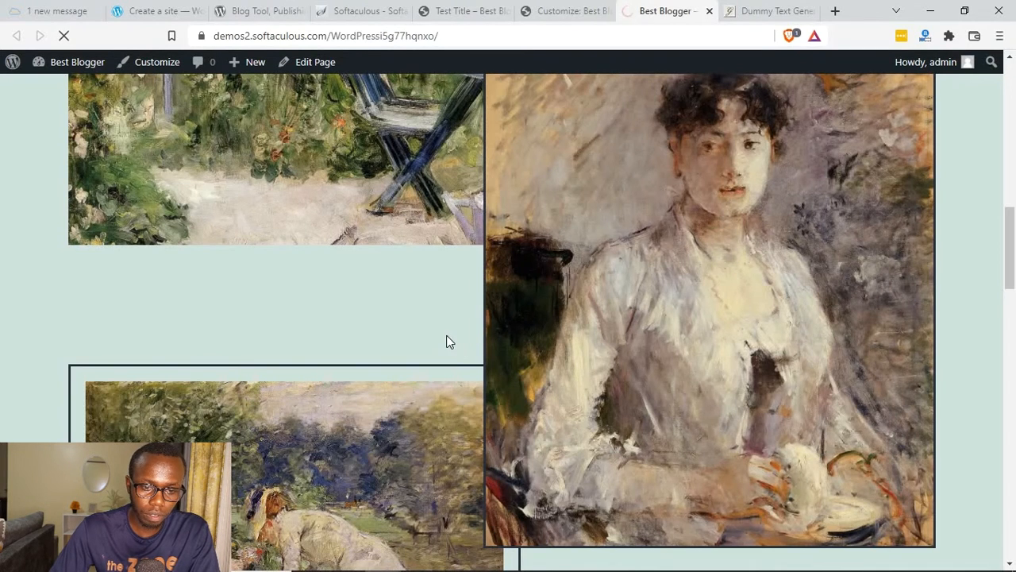
pyautogui.scroll(15, 449, 337)
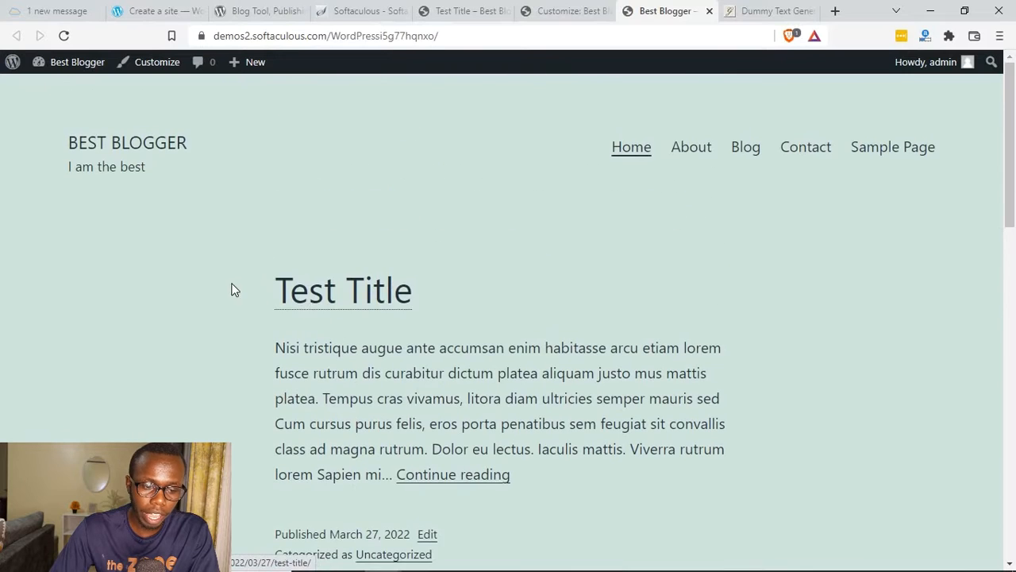
pyautogui.moveTo(236, 288); pyautogui.dragTo(611, 352)
pyautogui.click(650, 414)
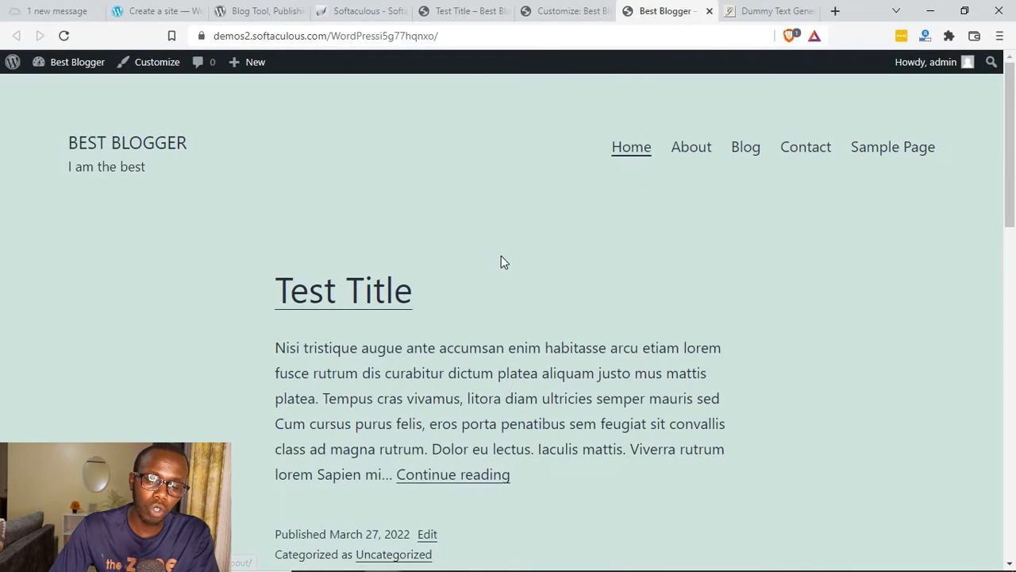
pyautogui.scroll(-1, 510, 256)
pyautogui.scroll(1, 509, 256)
pyautogui.click(464, 11)
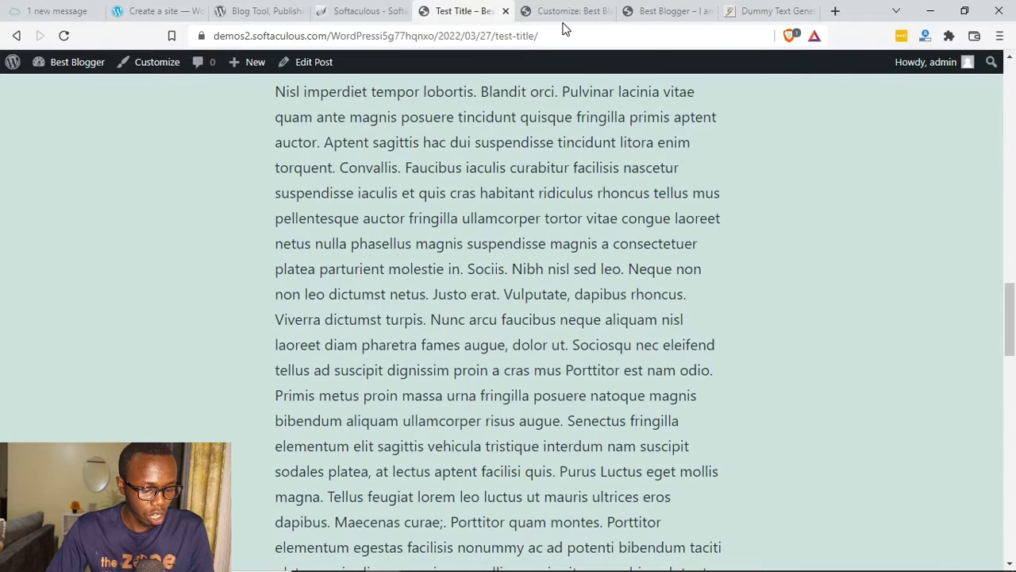
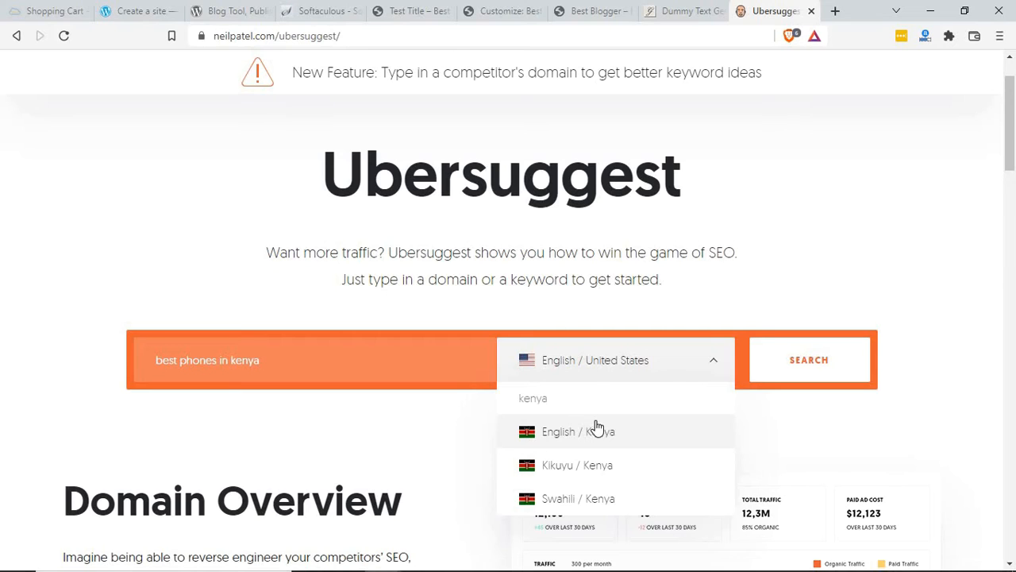
# Step: Search the keyword "best phones in kenya" for English / Kenya and read its search volume and SEO difficulty
pyautogui.click(594, 431)
pyautogui.click(818, 354)
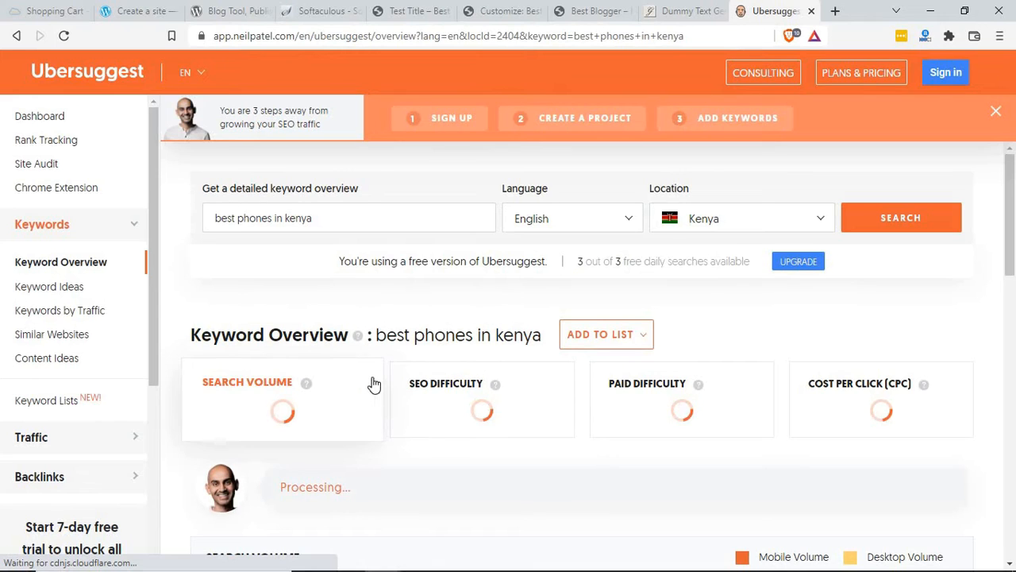
pyautogui.doubleClick(255, 218)
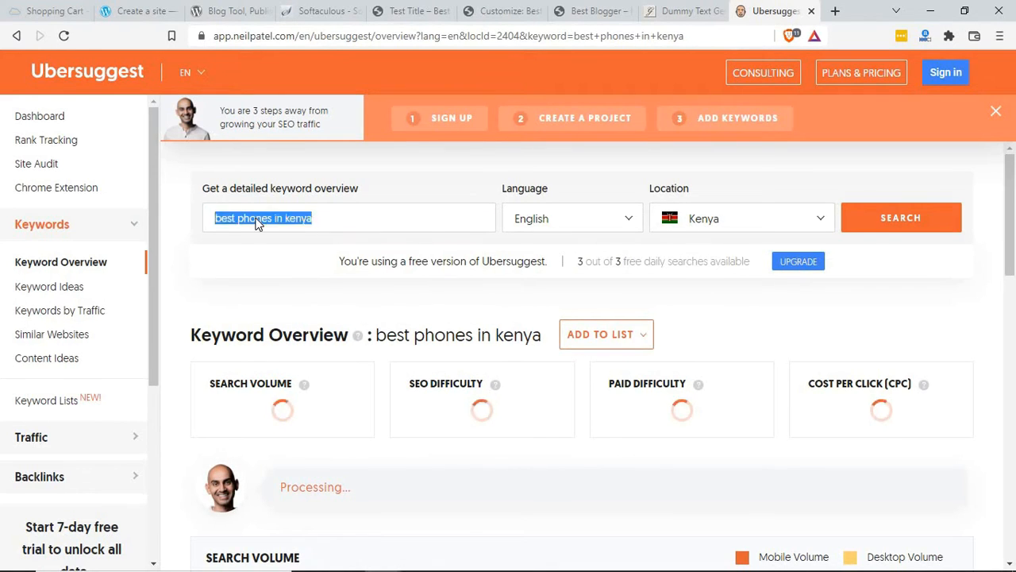
pyautogui.click(278, 218)
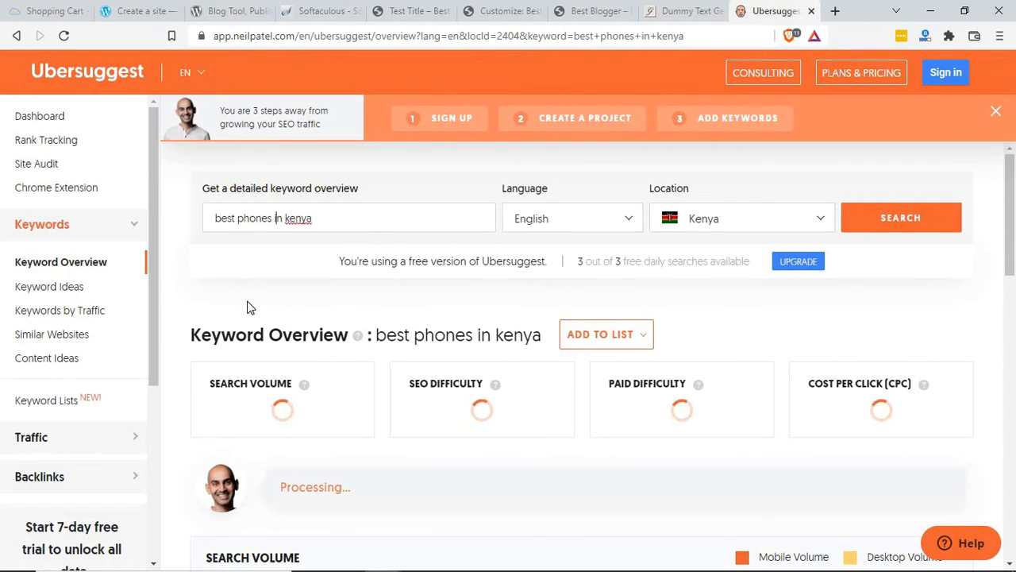
pyautogui.scroll(-2, 247, 308)
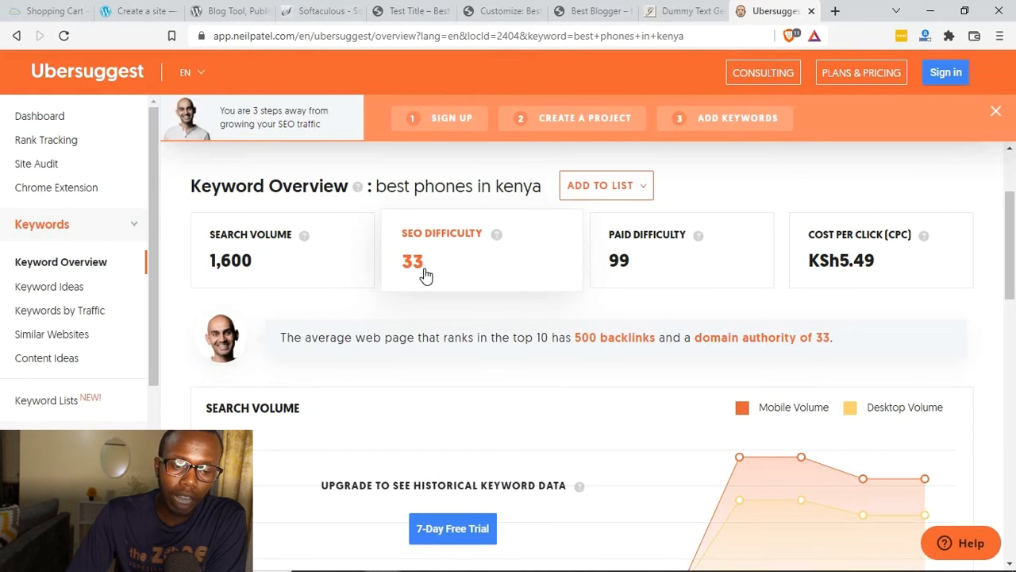
pyautogui.moveTo(497, 236)
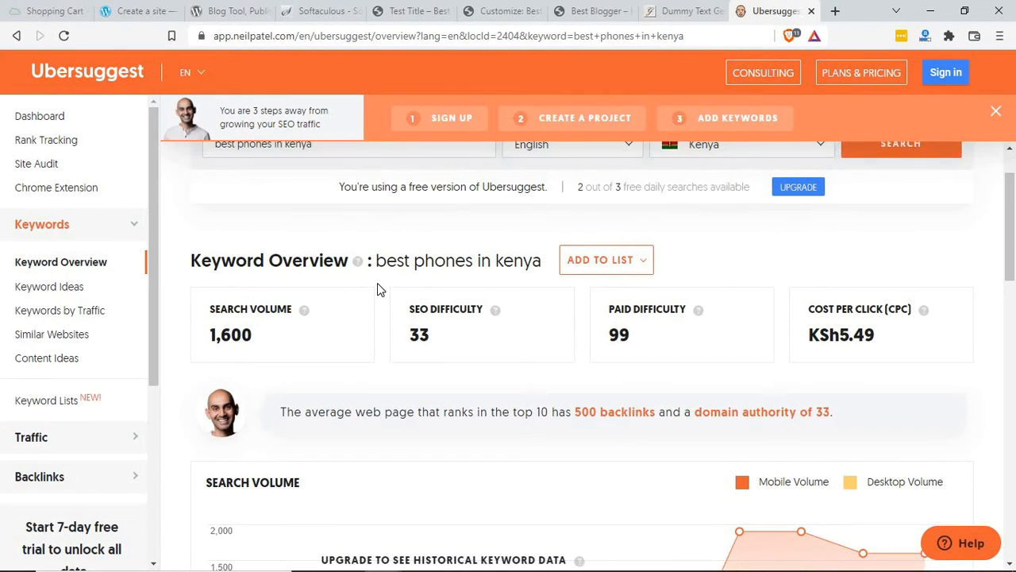
pyautogui.moveTo(376, 262); pyautogui.dragTo(542, 258)
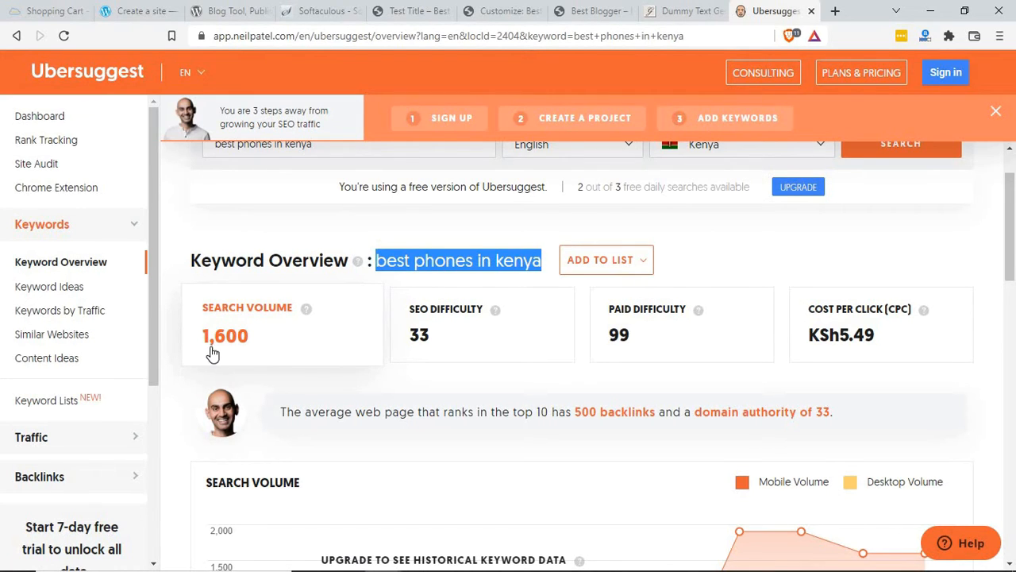
# Step: Examine the keyword ideas table in the overview, comparing the suggested phrases with the searched keyword
pyautogui.scroll(-9, 372, 417)
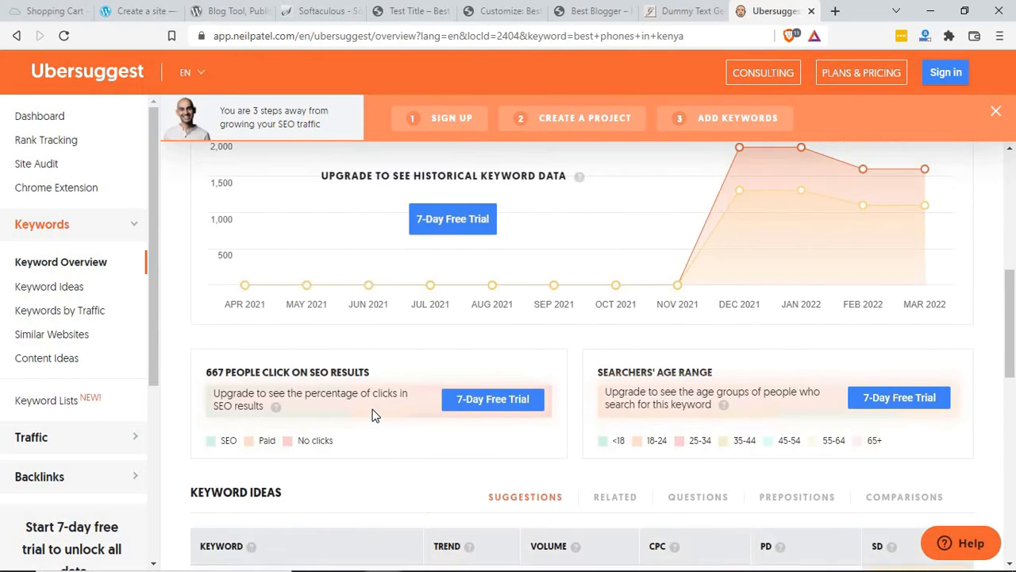
pyautogui.scroll(1, 268, 244)
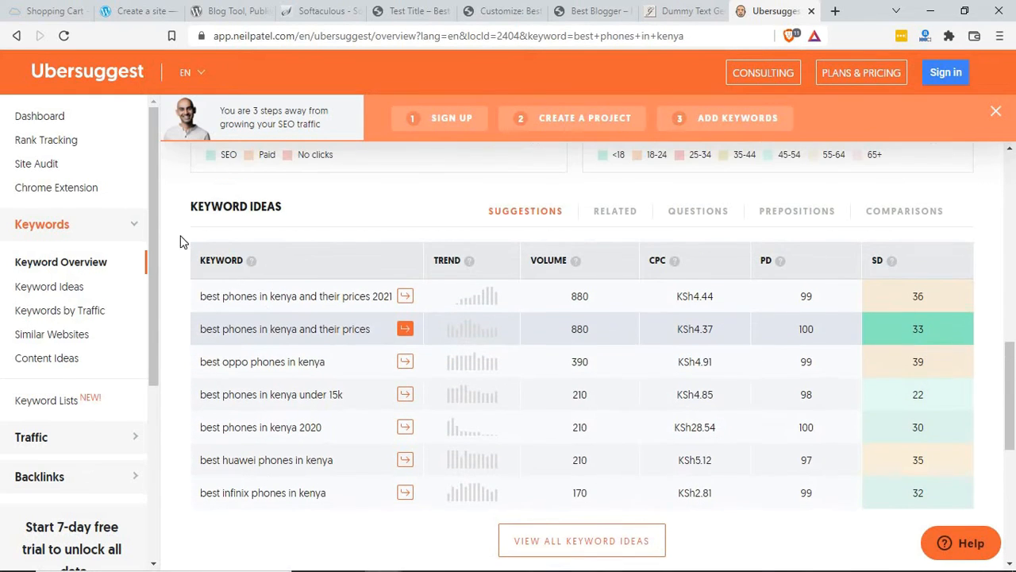
pyautogui.moveTo(192, 207); pyautogui.dragTo(281, 208)
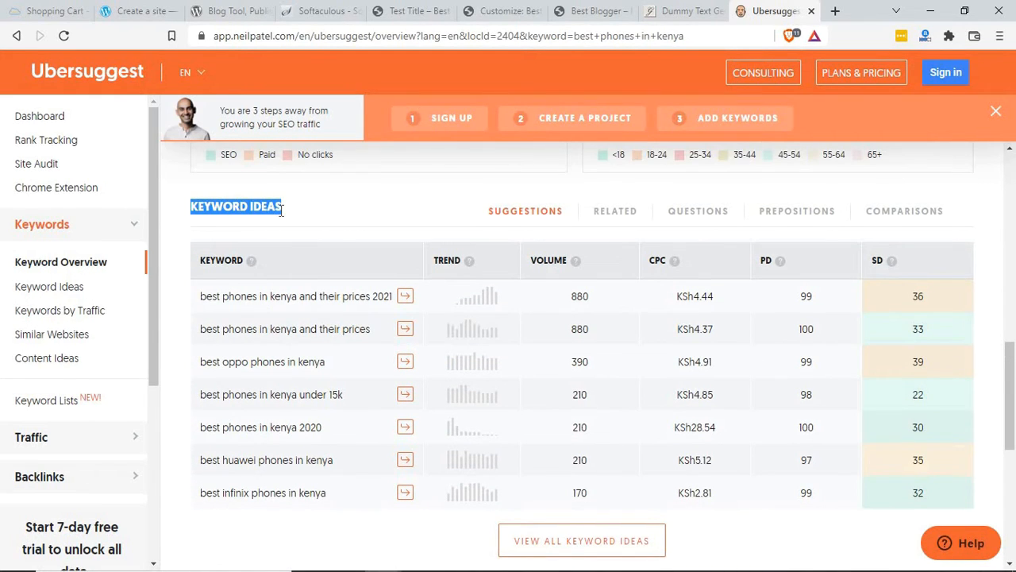
pyautogui.click(195, 297)
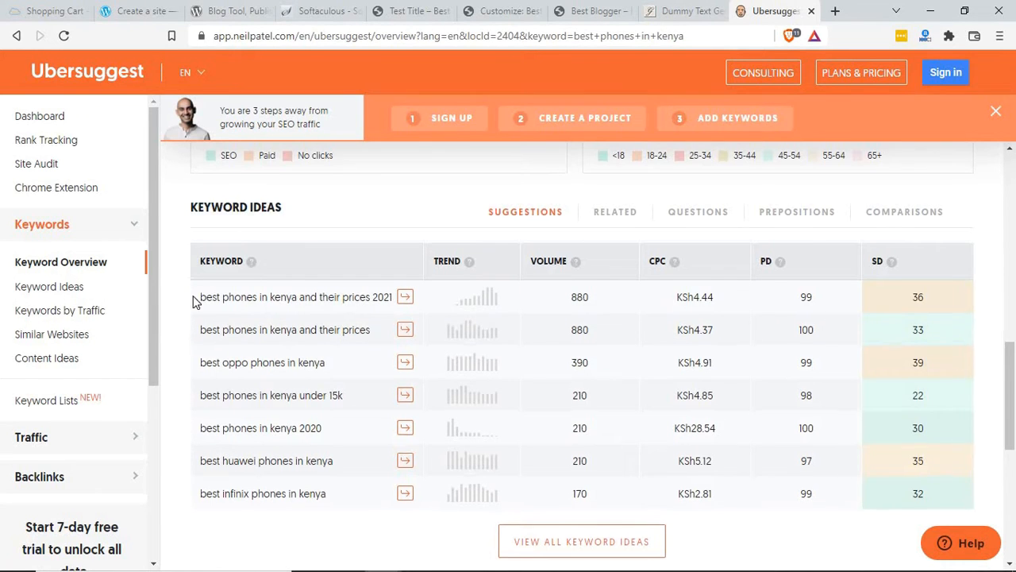
pyautogui.scroll(10, 281, 245)
pyautogui.moveTo(381, 336); pyautogui.dragTo(480, 335)
pyautogui.scroll(-10, 167, 437)
pyautogui.scroll(-1, 197, 410)
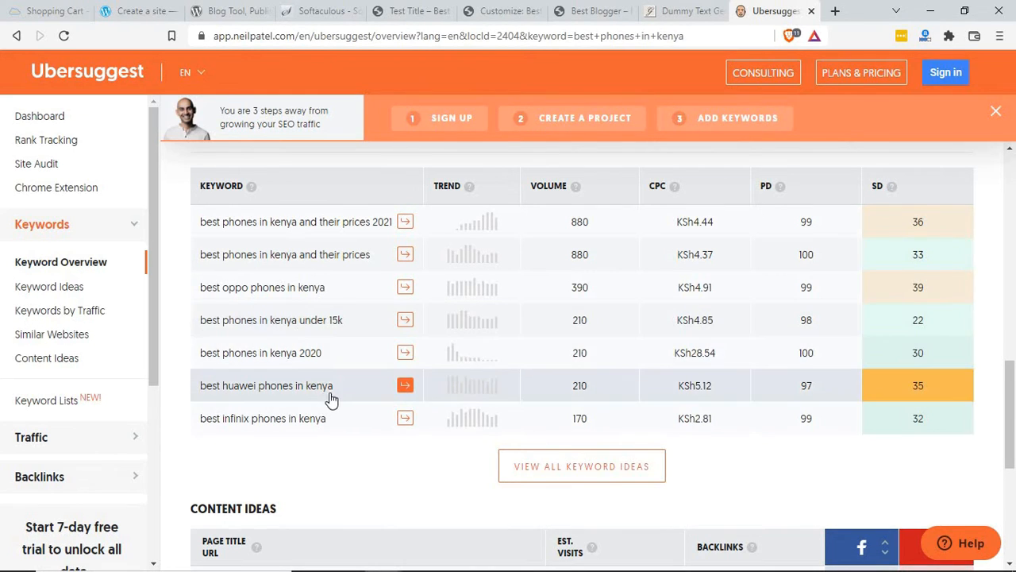
# Step: Open the full list of keyword ideas and look through the related, questions, prepositions and comparisons categories
pyautogui.scroll(-3, 334, 400)
pyautogui.click(519, 262)
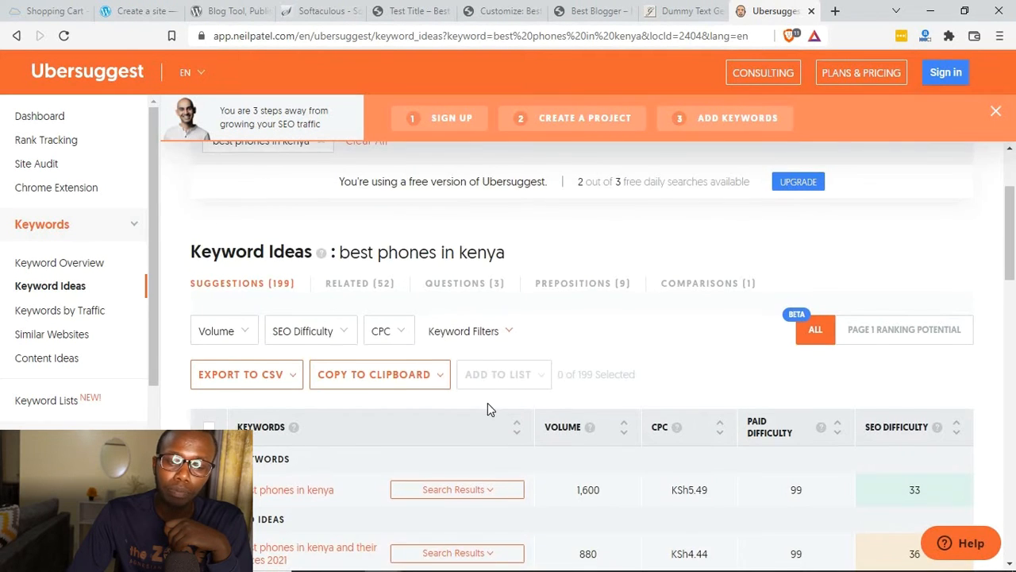
pyautogui.scroll(-4, 487, 402)
pyautogui.scroll(4, 472, 382)
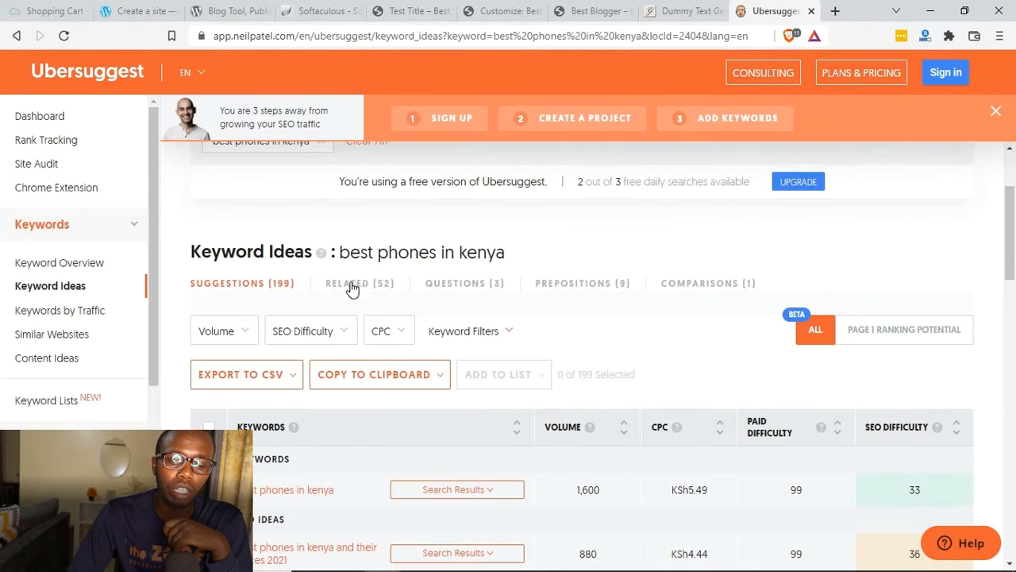
pyautogui.click(360, 282)
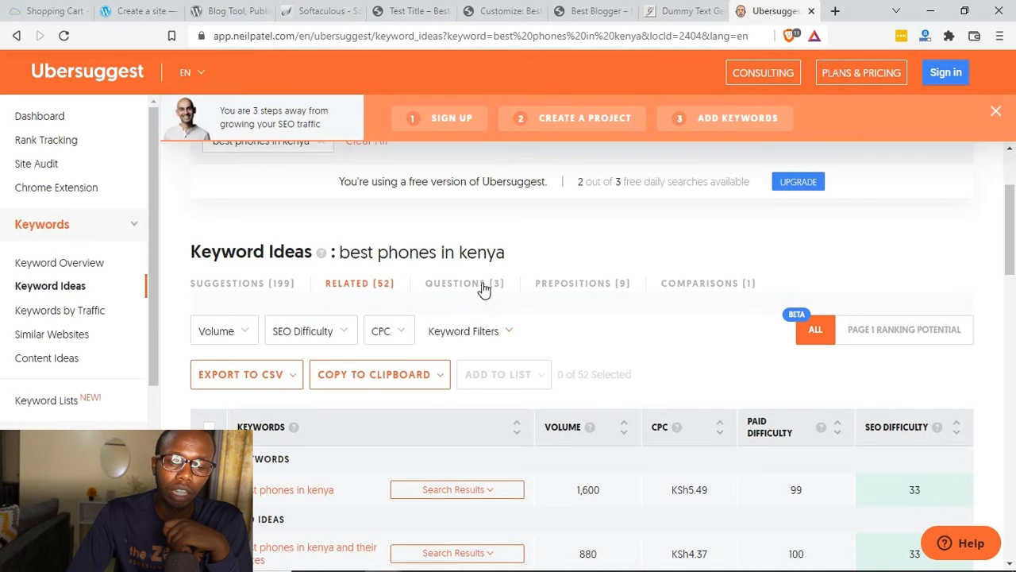
pyautogui.click(456, 286)
pyautogui.scroll(-1, 355, 451)
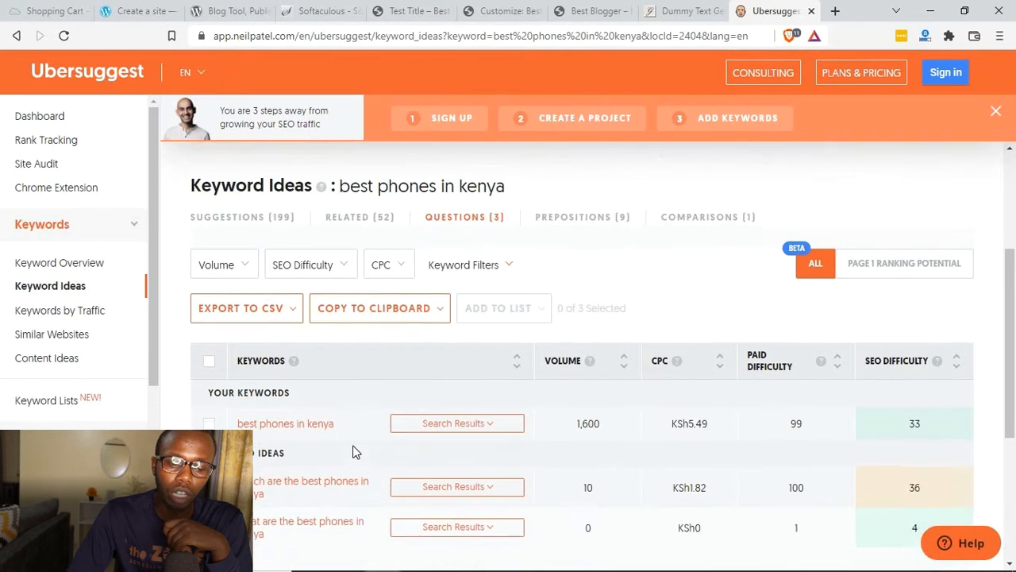
pyautogui.click(562, 211)
pyautogui.click(683, 210)
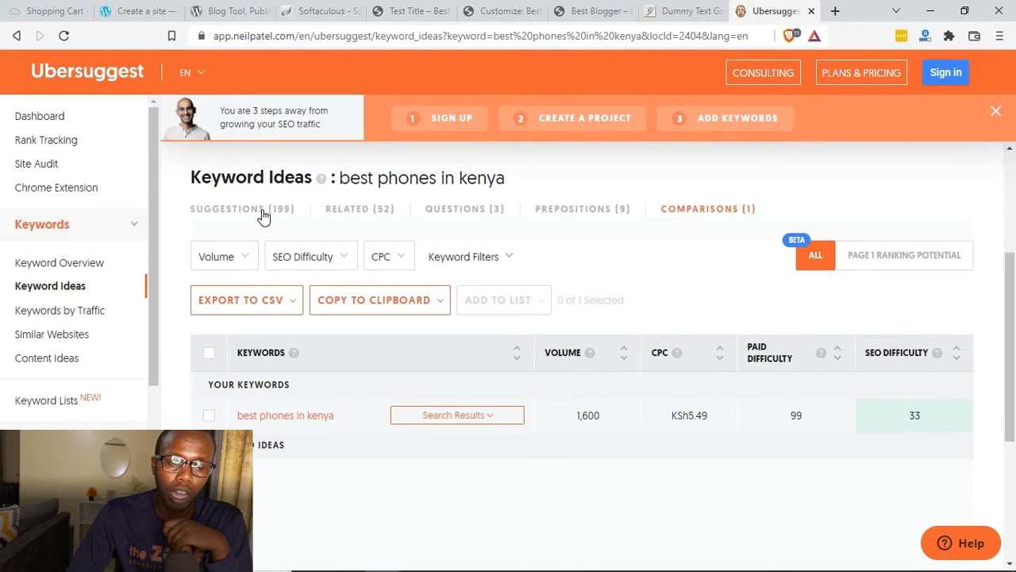
# Step: Return to the suggestions category and look through its keywords for a more specific, low-difficulty phrase
pyautogui.click(264, 212)
pyautogui.moveTo(339, 185)
pyautogui.scroll(3, 195, 222)
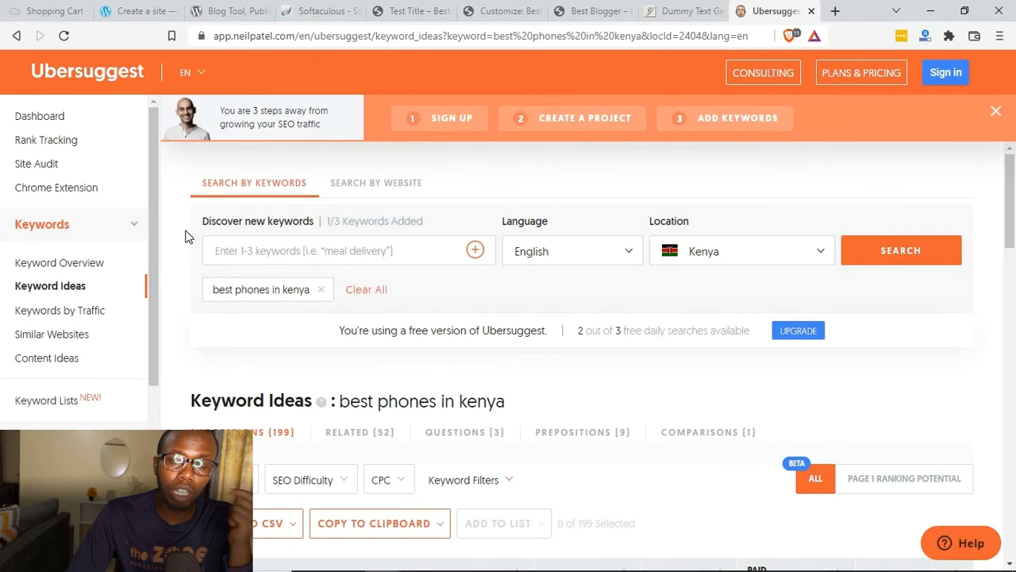
pyautogui.scroll(-3, 189, 232)
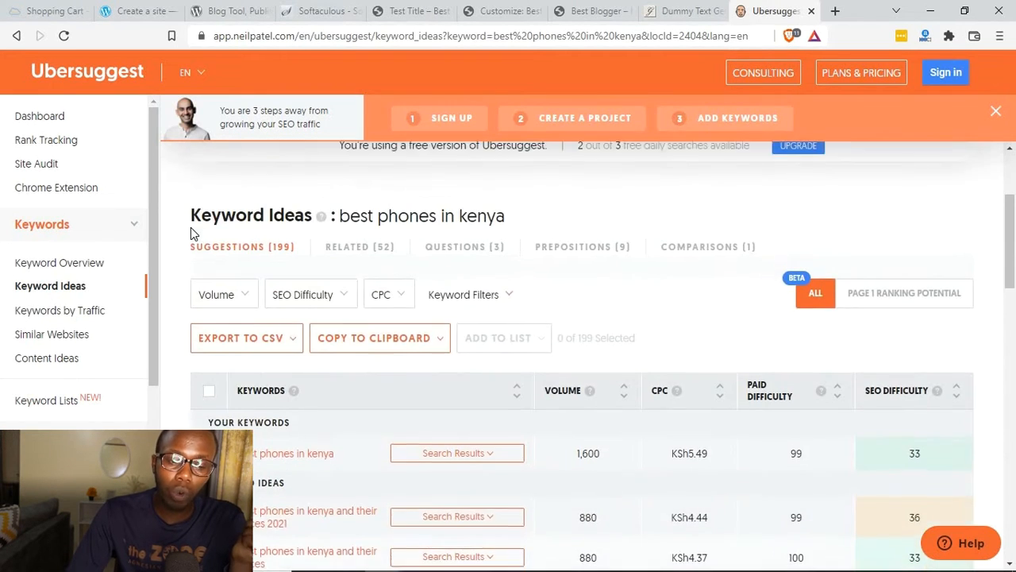
pyautogui.scroll(-5, 192, 228)
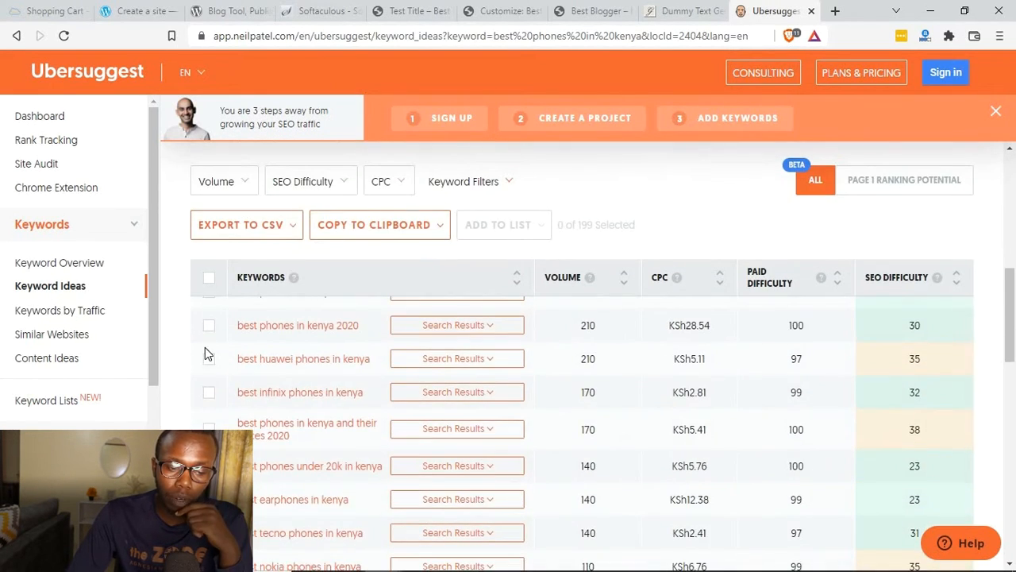
pyautogui.scroll(-1, 597, 432)
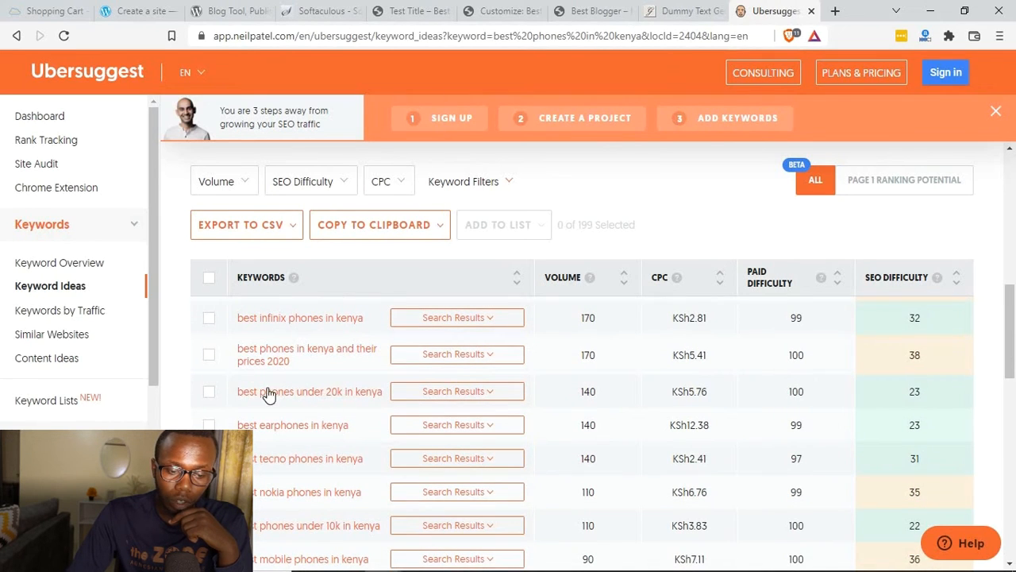
# Step: Search Google in a new tab for the suggested keyword "best phones under 20k in kenya"
pyautogui.moveTo(237, 389); pyautogui.dragTo(378, 403)
pyautogui.hotkey('ctrl', 'c')
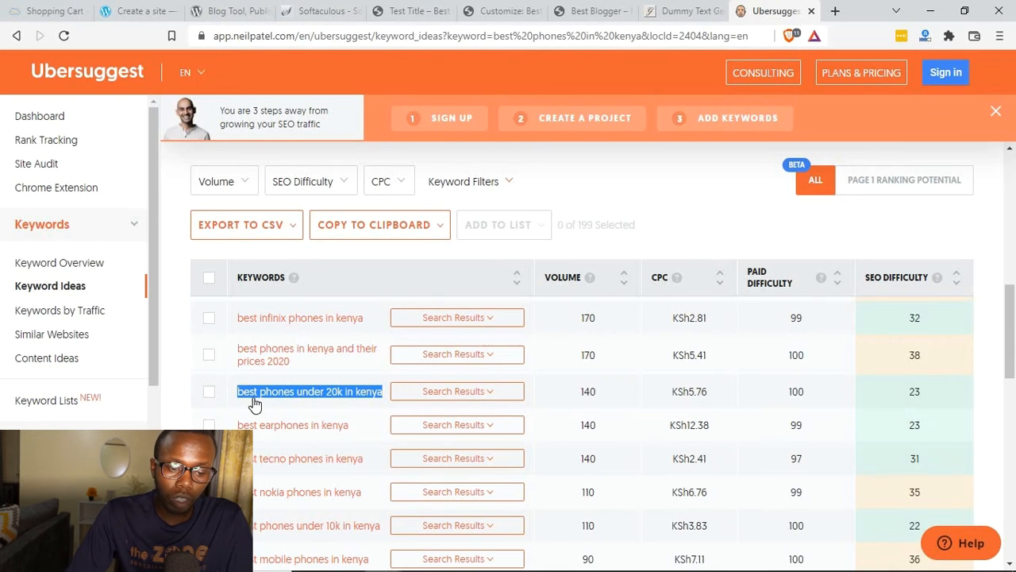
pyautogui.moveTo(258, 401); pyautogui.dragTo(755, 9)
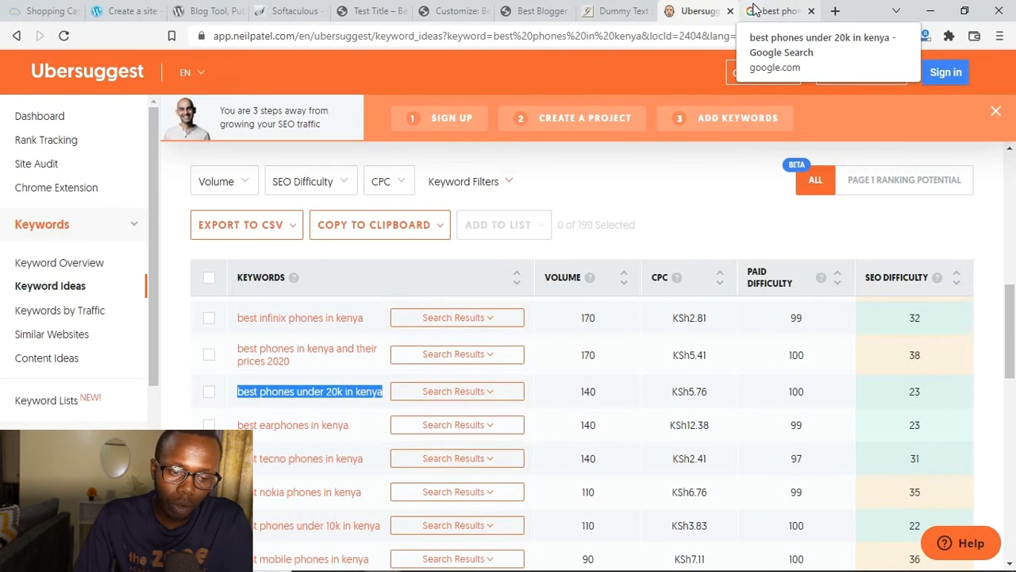
pyautogui.scroll(1, 563, 98)
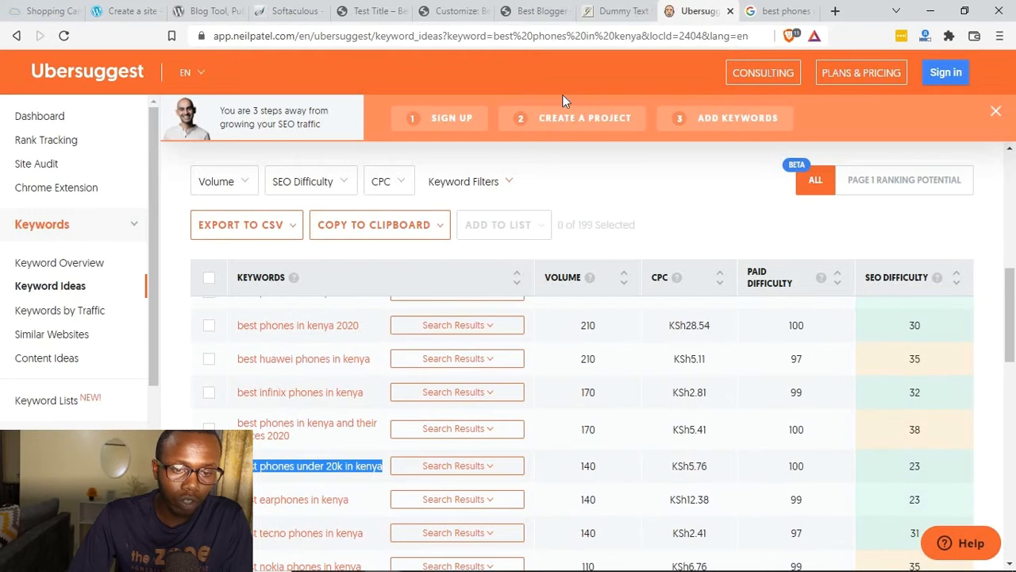
# Step: Go back to the blog, find the "Test Title" post and open it for editing
pyautogui.click(537, 11)
pyautogui.click(454, 6)
pyautogui.click(527, 8)
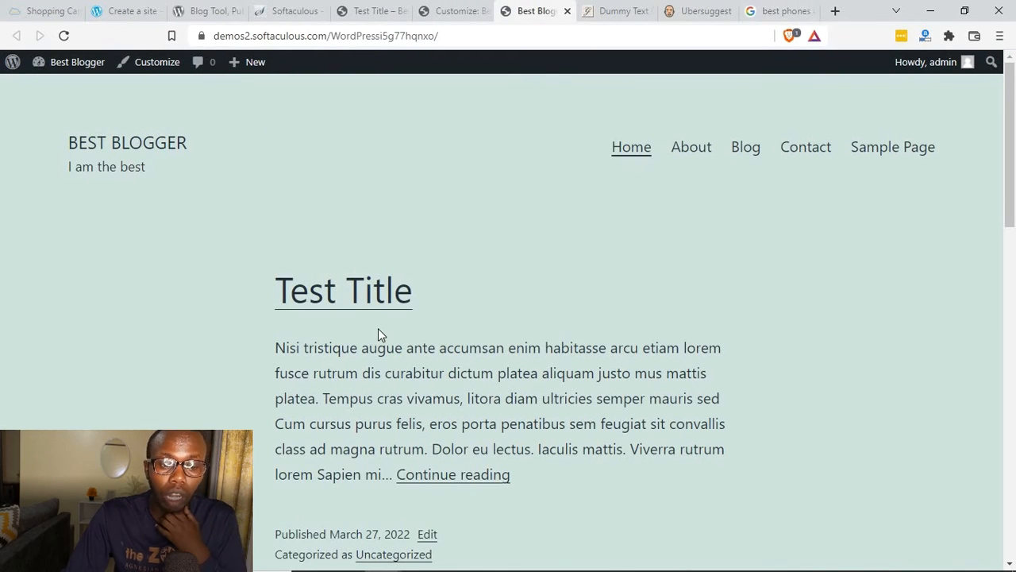
pyautogui.scroll(-1, 361, 325)
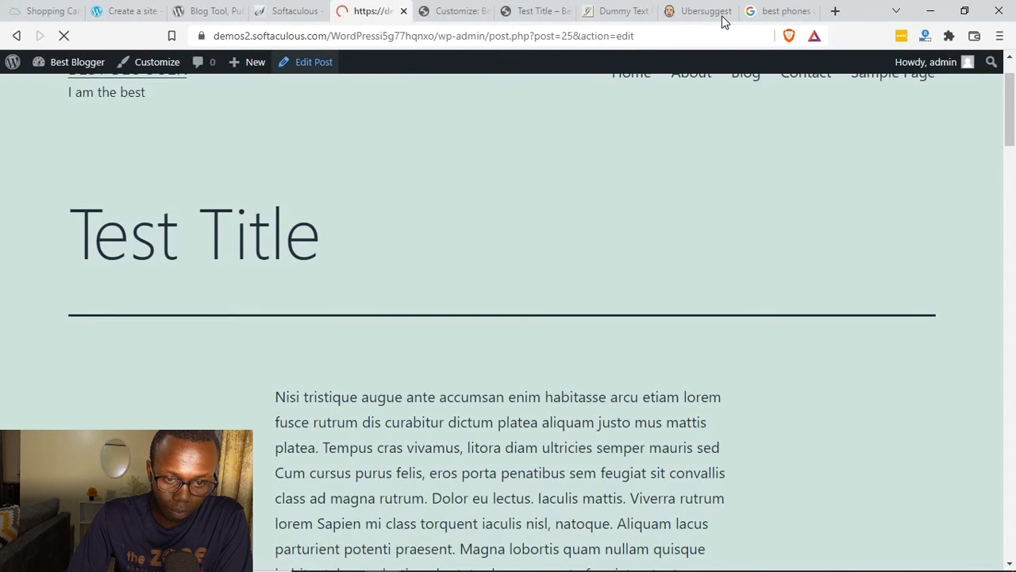
# Step: Check the Google results for the keyword and replace the post's title with "best phones under 20k in kenya"
pyautogui.click(746, 9)
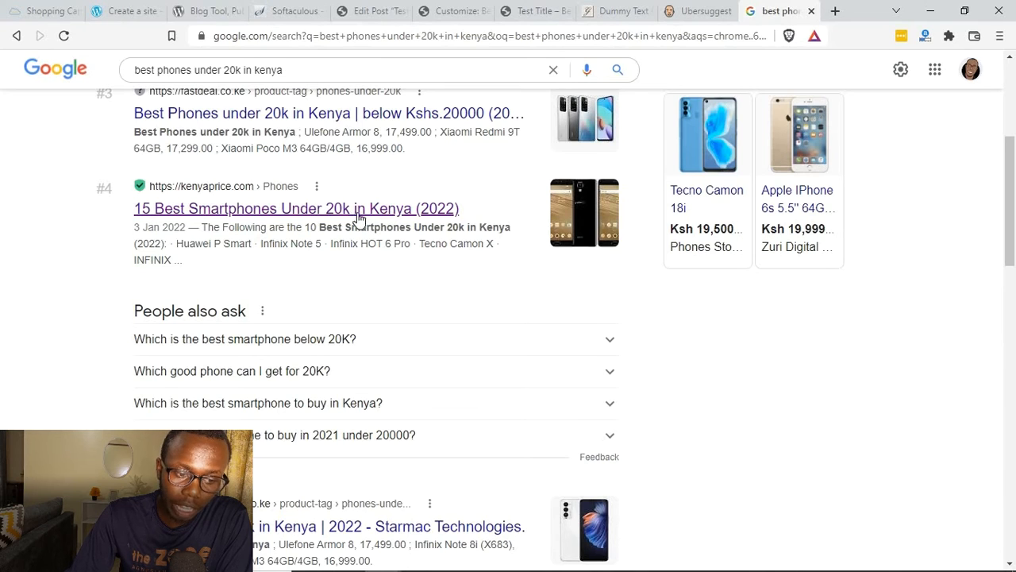
pyautogui.click(367, 11)
pyautogui.tripleClick(320, 193)
pyautogui.hotkey('ctrl', 'v')
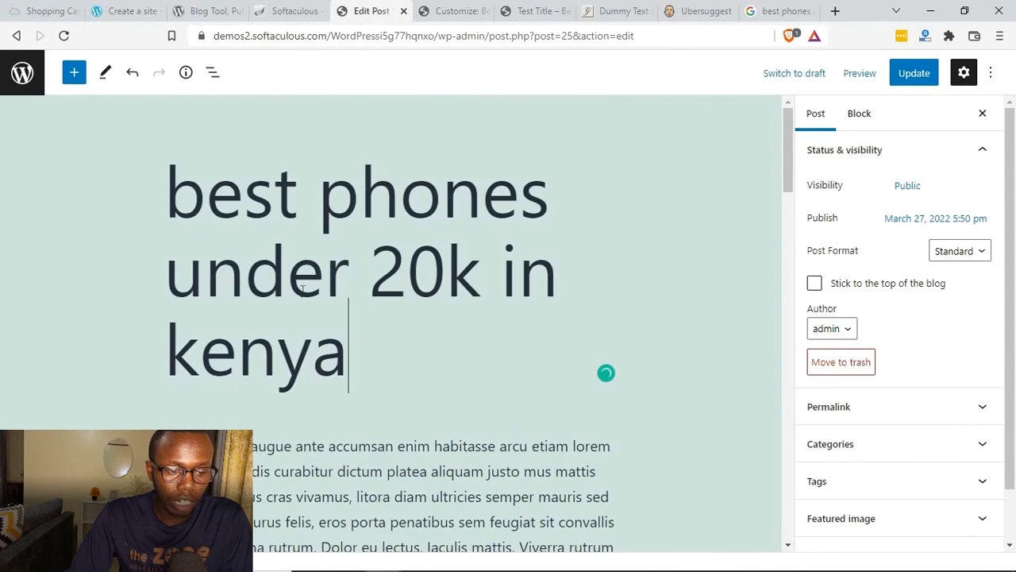
# Step: Insert "best phones under 20k in kenya" at the start of the post's first paragraph and in bold within the second paragraph
pyautogui.scroll(-3, 325, 318)
pyautogui.click(166, 152)
pyautogui.hotkey('ctrl', 'v')
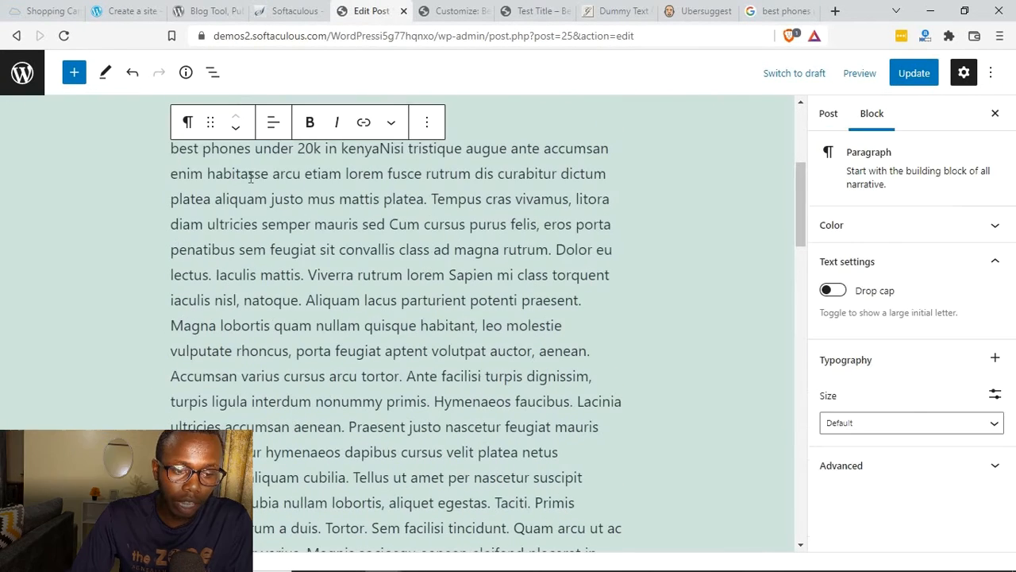
pyautogui.scroll(-10, 250, 176)
pyautogui.click(403, 433)
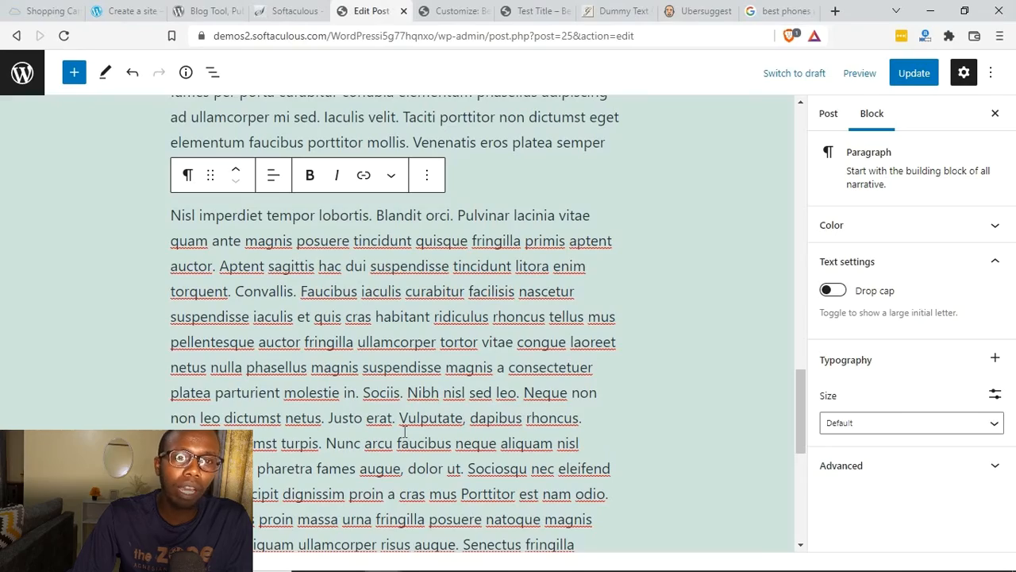
pyautogui.scroll(-4, 403, 433)
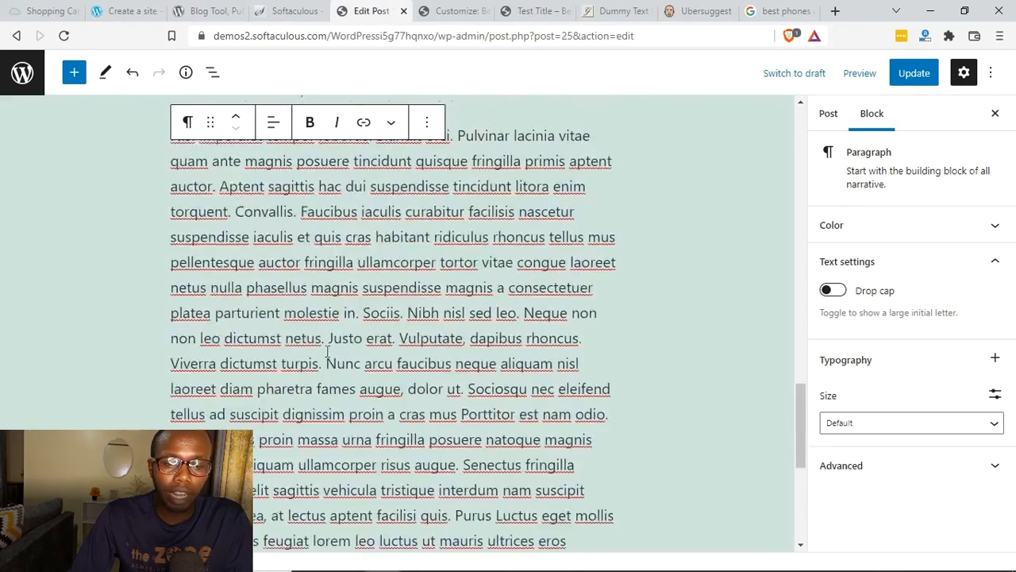
pyautogui.scroll(15, 576, 218)
pyautogui.scroll(-2, 576, 218)
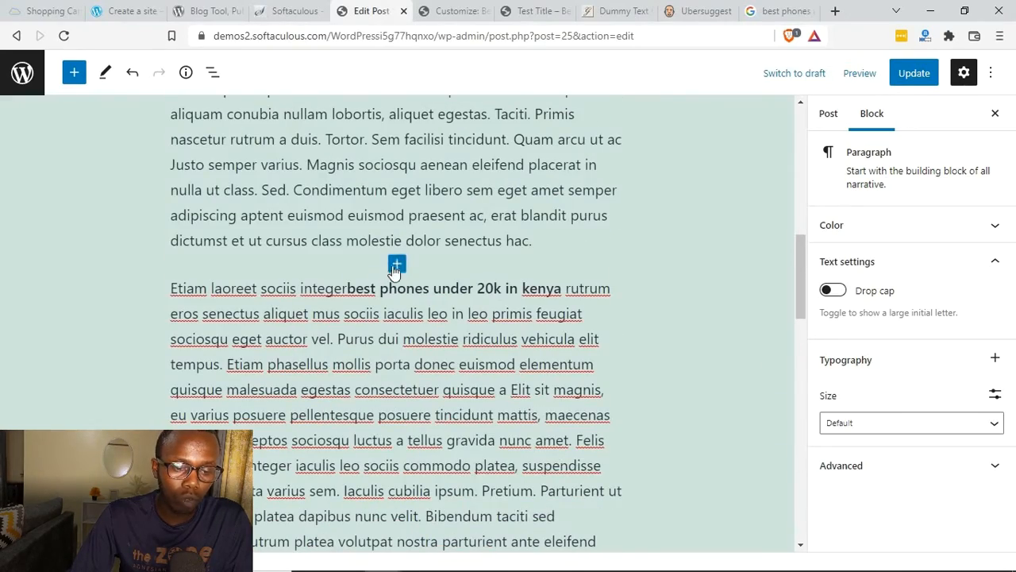
# Step: Add an image block between the post's first and second paragraphs and upload a picture into it
pyautogui.click(397, 263)
pyautogui.click(492, 390)
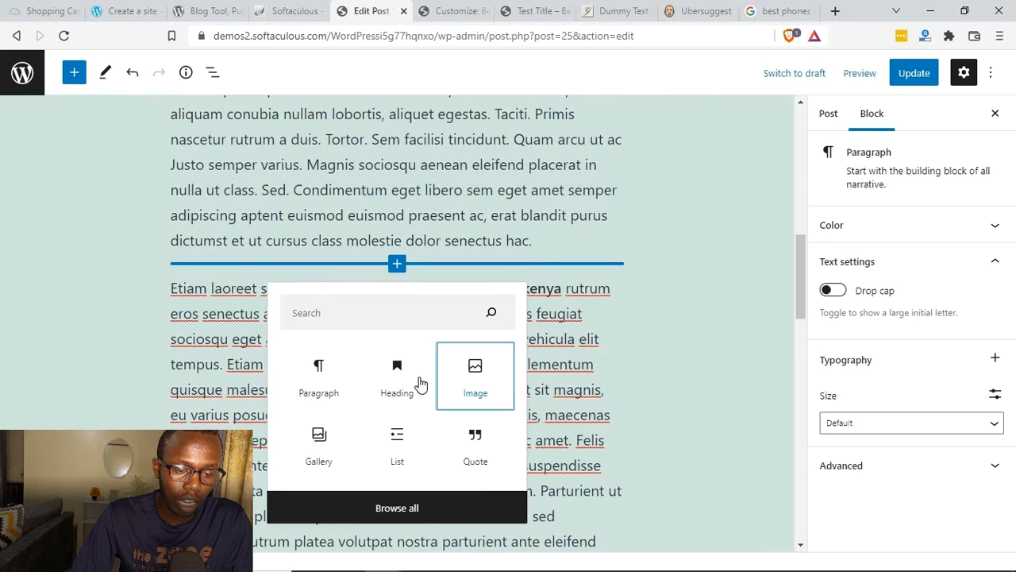
pyautogui.click(205, 379)
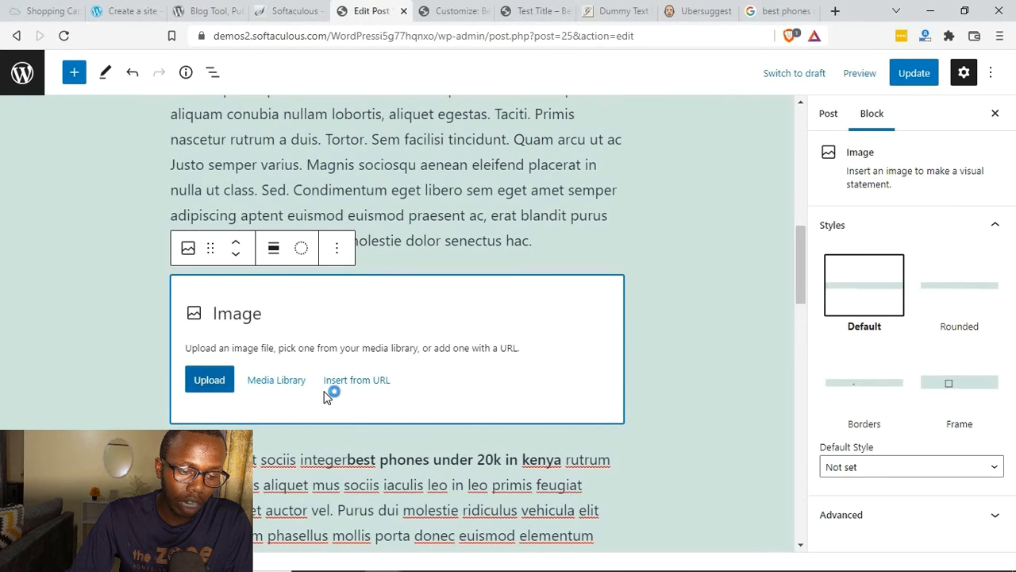
pyautogui.scroll(5, 580, 127)
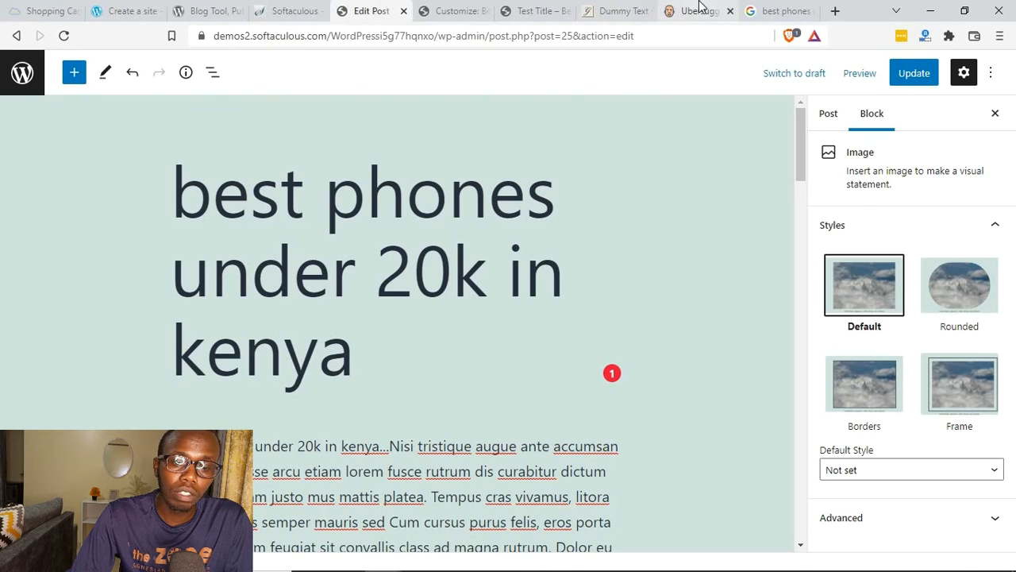
pyautogui.click(685, 9)
pyautogui.click(783, 9)
pyautogui.click(456, 10)
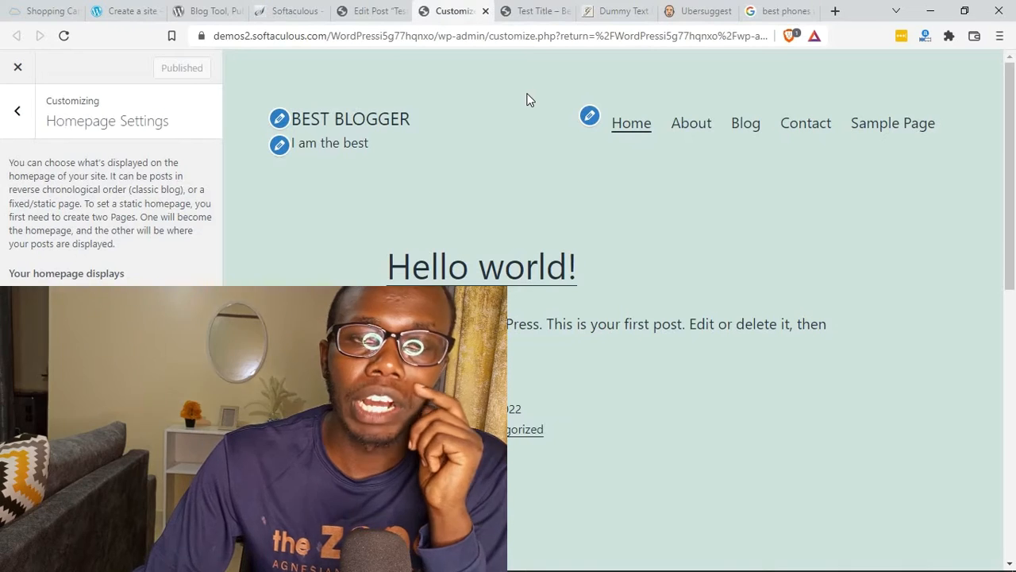